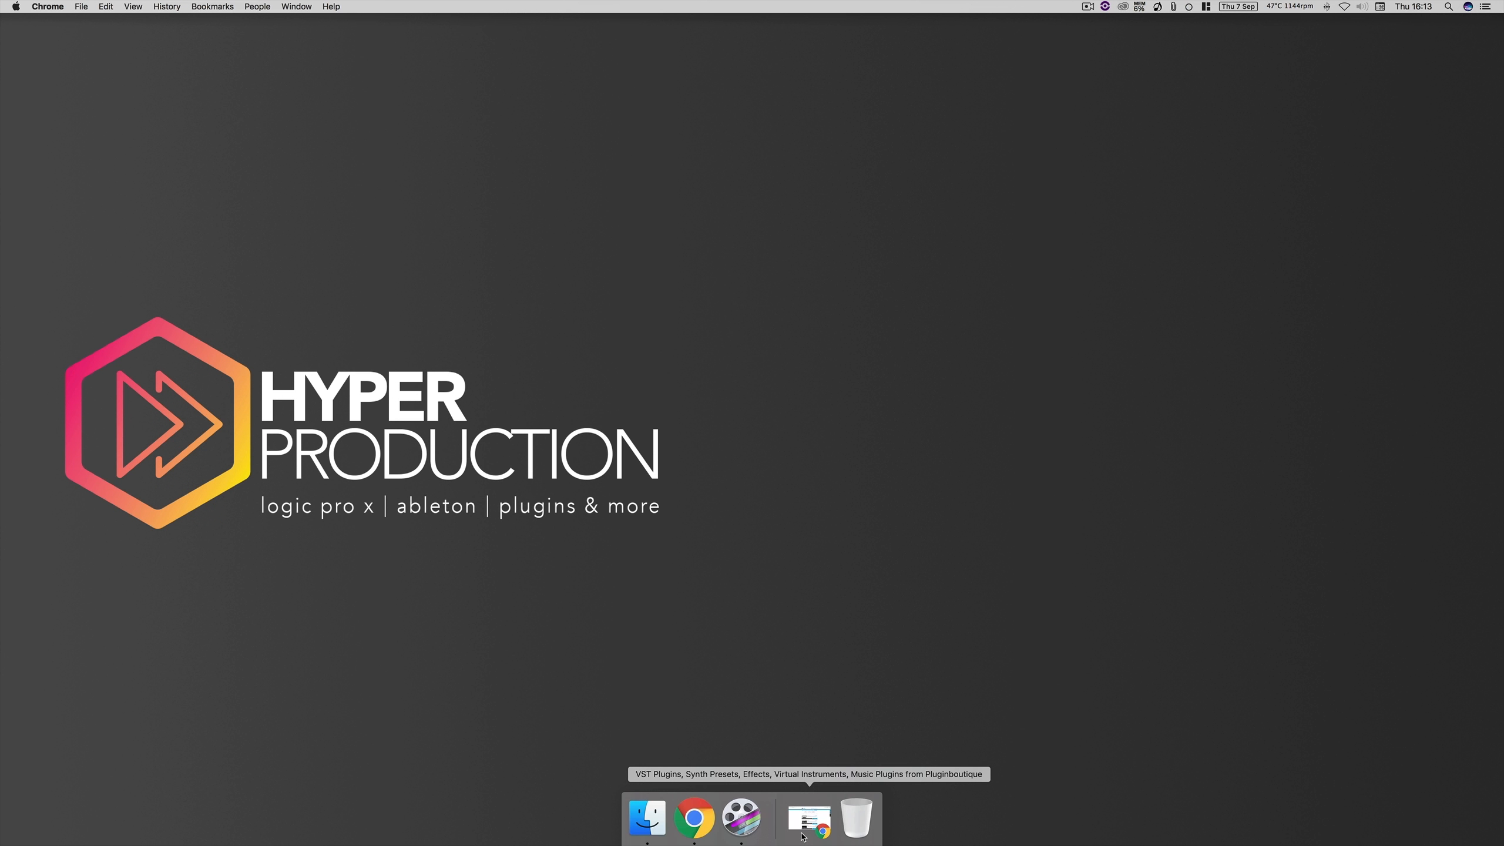
Switch to the minimized Chrome window showing the Plugin Boutique free products page and bring the listed plugins into view
left_click(804, 820)
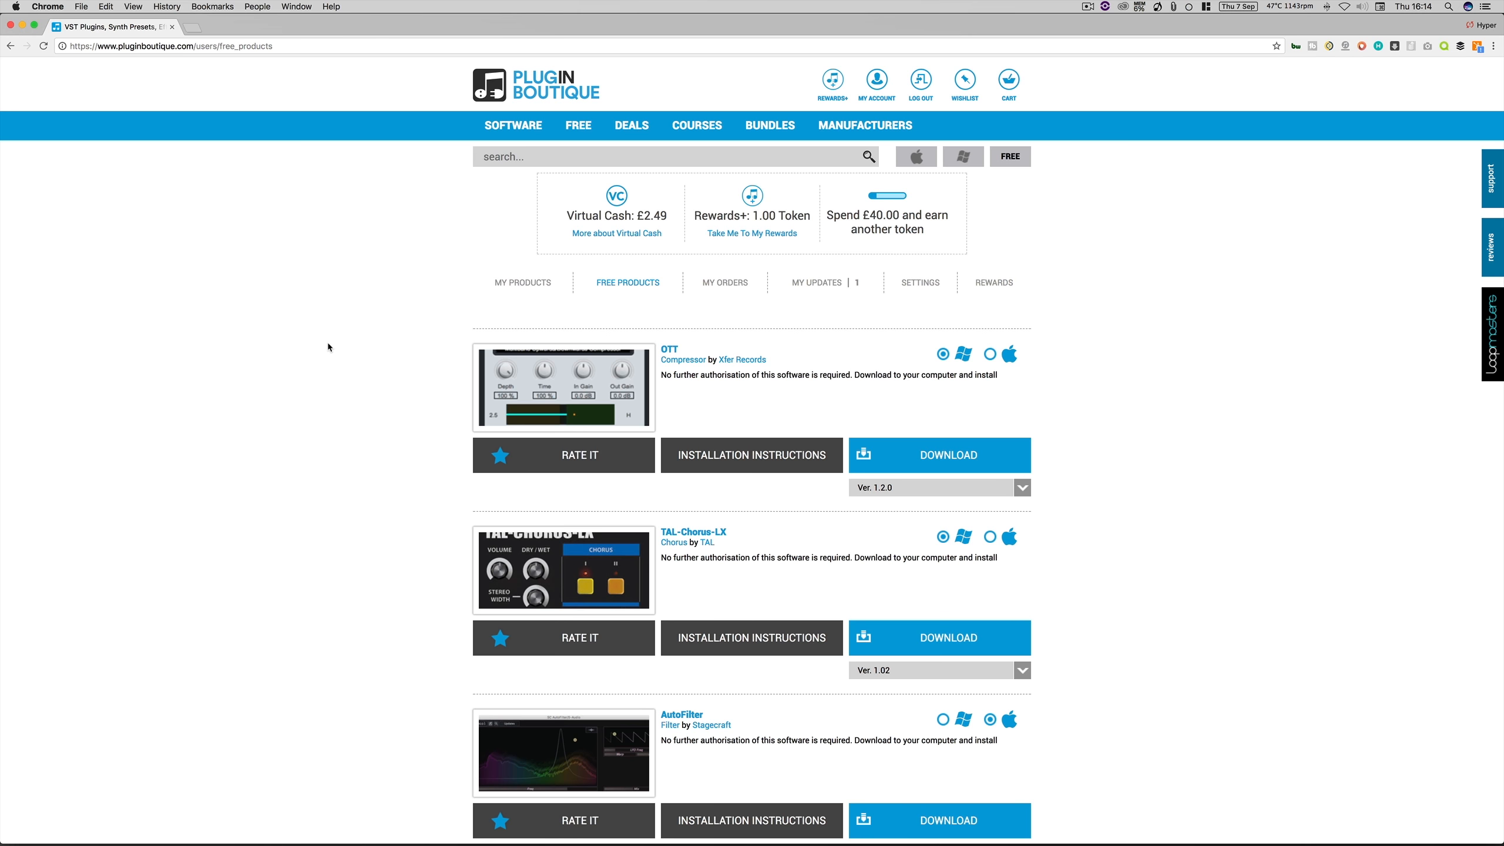
mouse_move(578, 127)
scroll(313, 395, "down", 5)
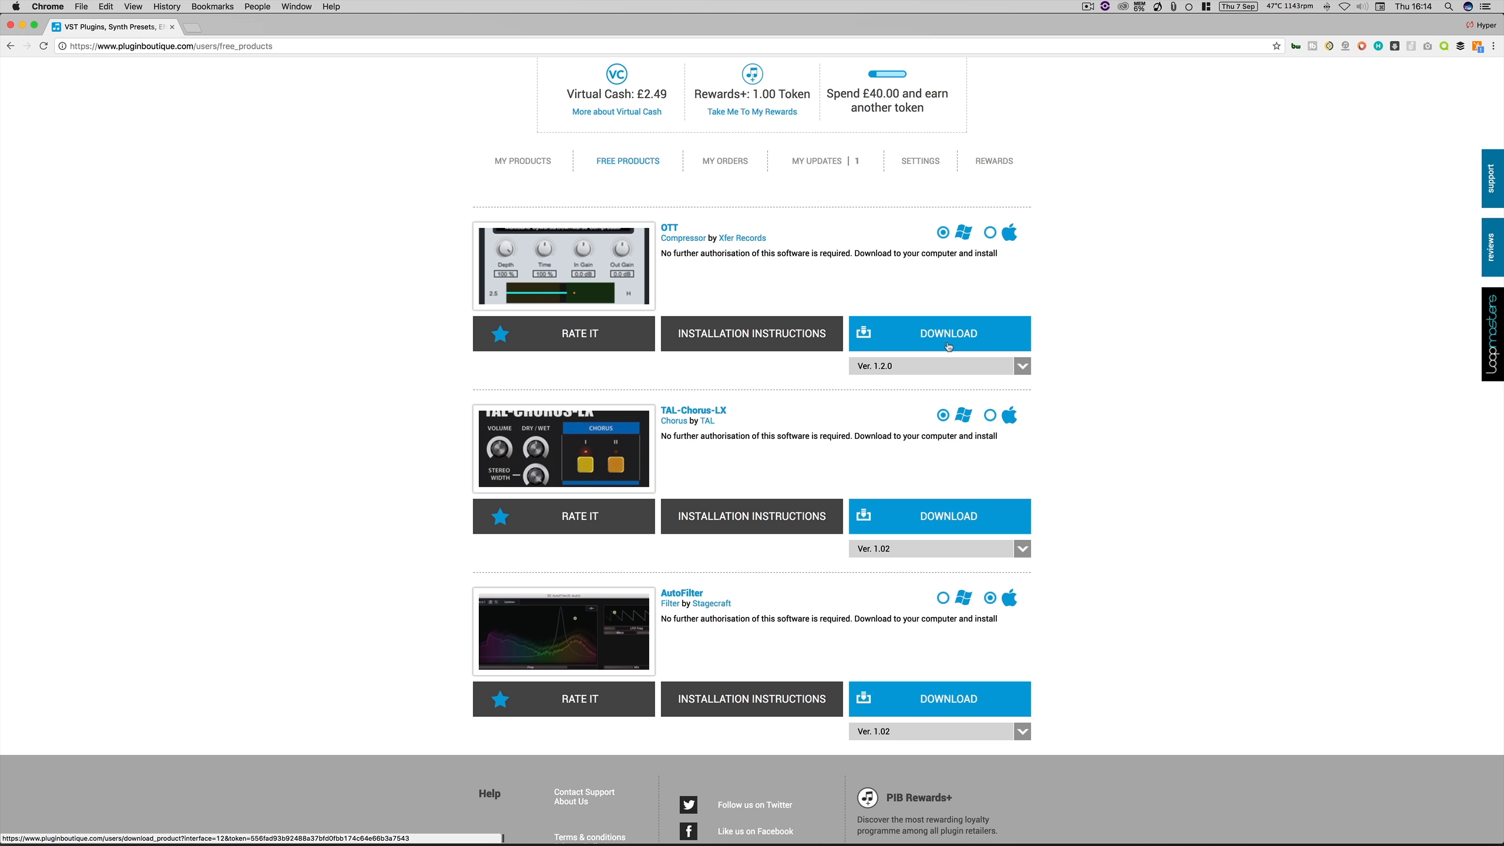
Check the version choices for OTT and TAL-Chorus-LX, and download OTT version 1.2.0
left_click(1025, 364)
left_click(1025, 365)
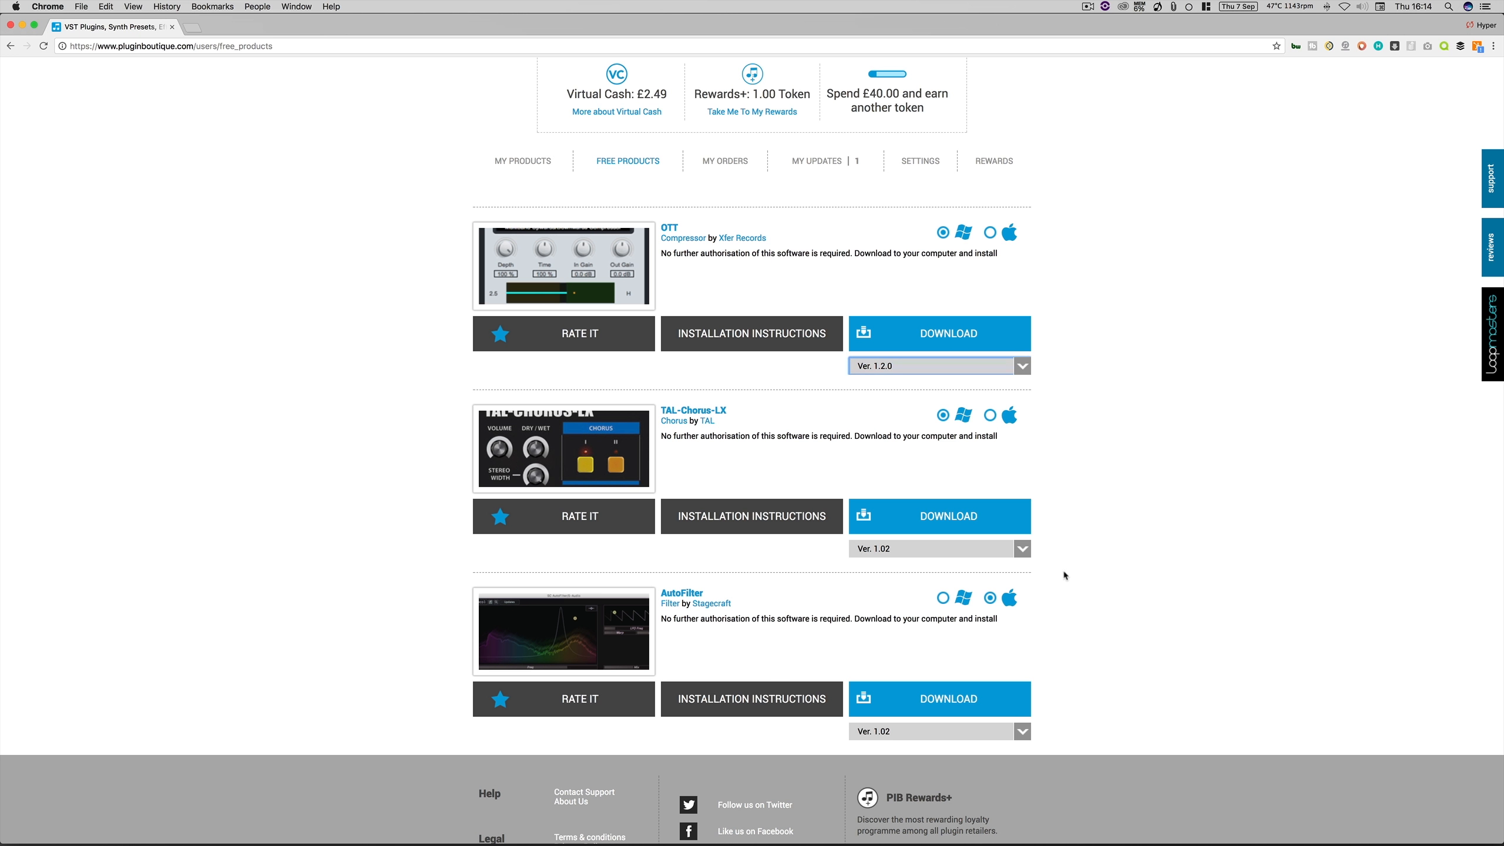
left_click(1026, 556)
left_click(1026, 555)
left_click(939, 335)
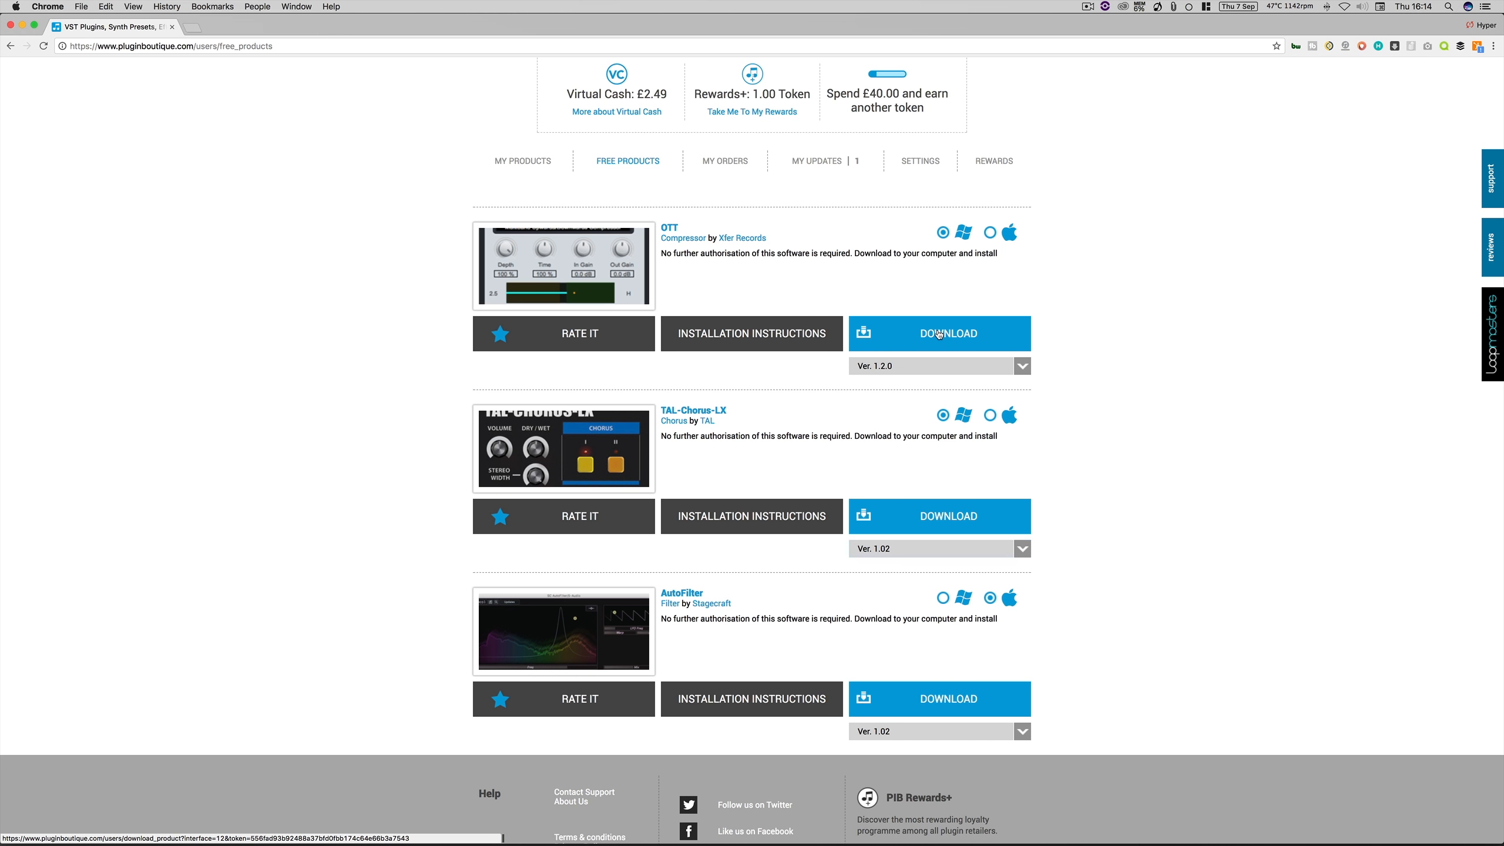
Download the Mac installer of TAL-Chorus-LX from the TAL product page, close that page, and download AutoFilter version 1.02 for Mac
left_click(936, 520)
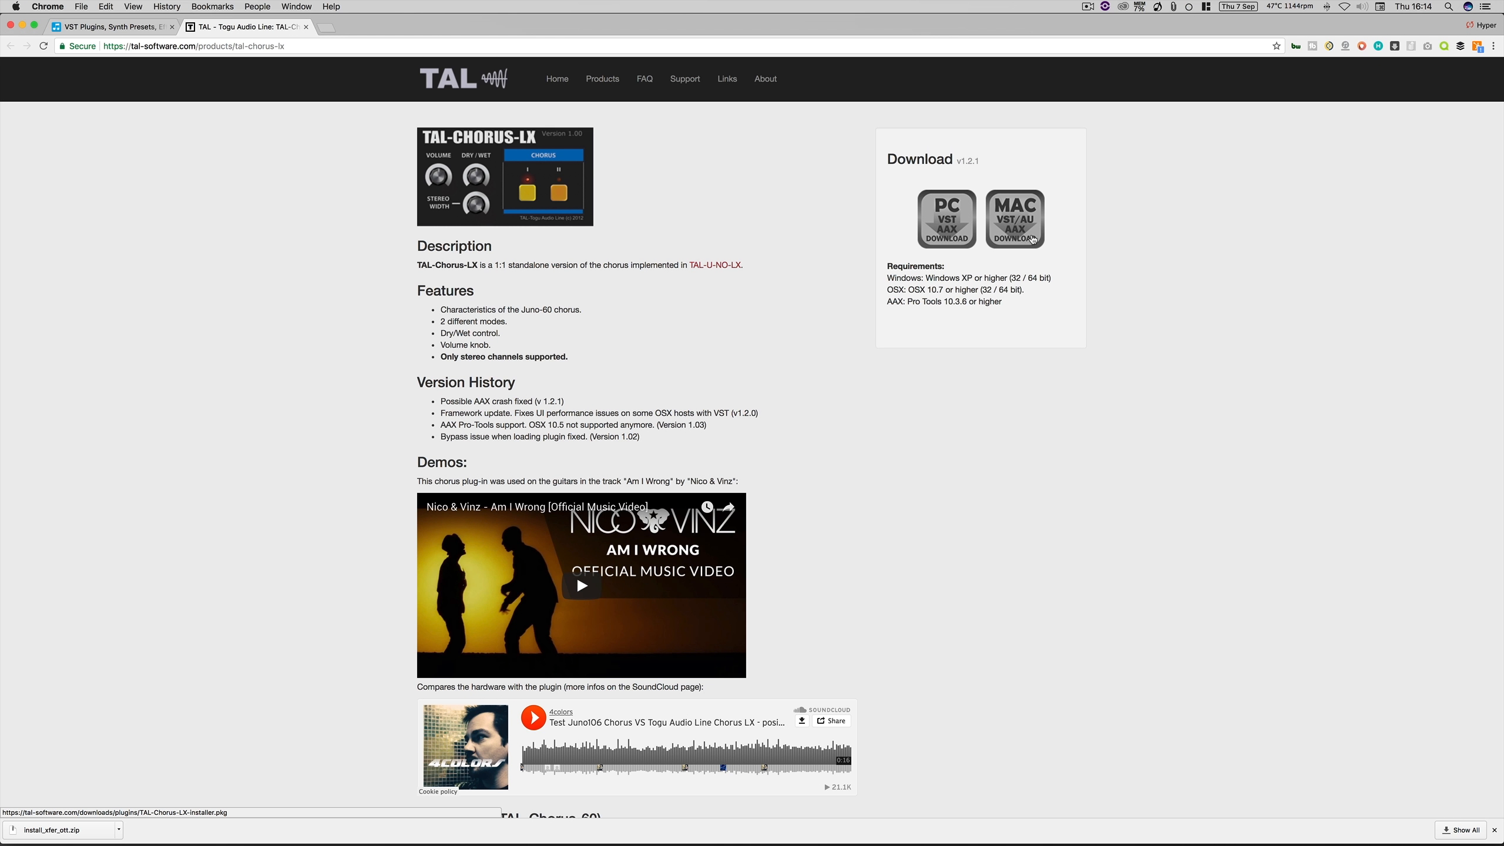
left_click(1012, 253)
left_click(305, 26)
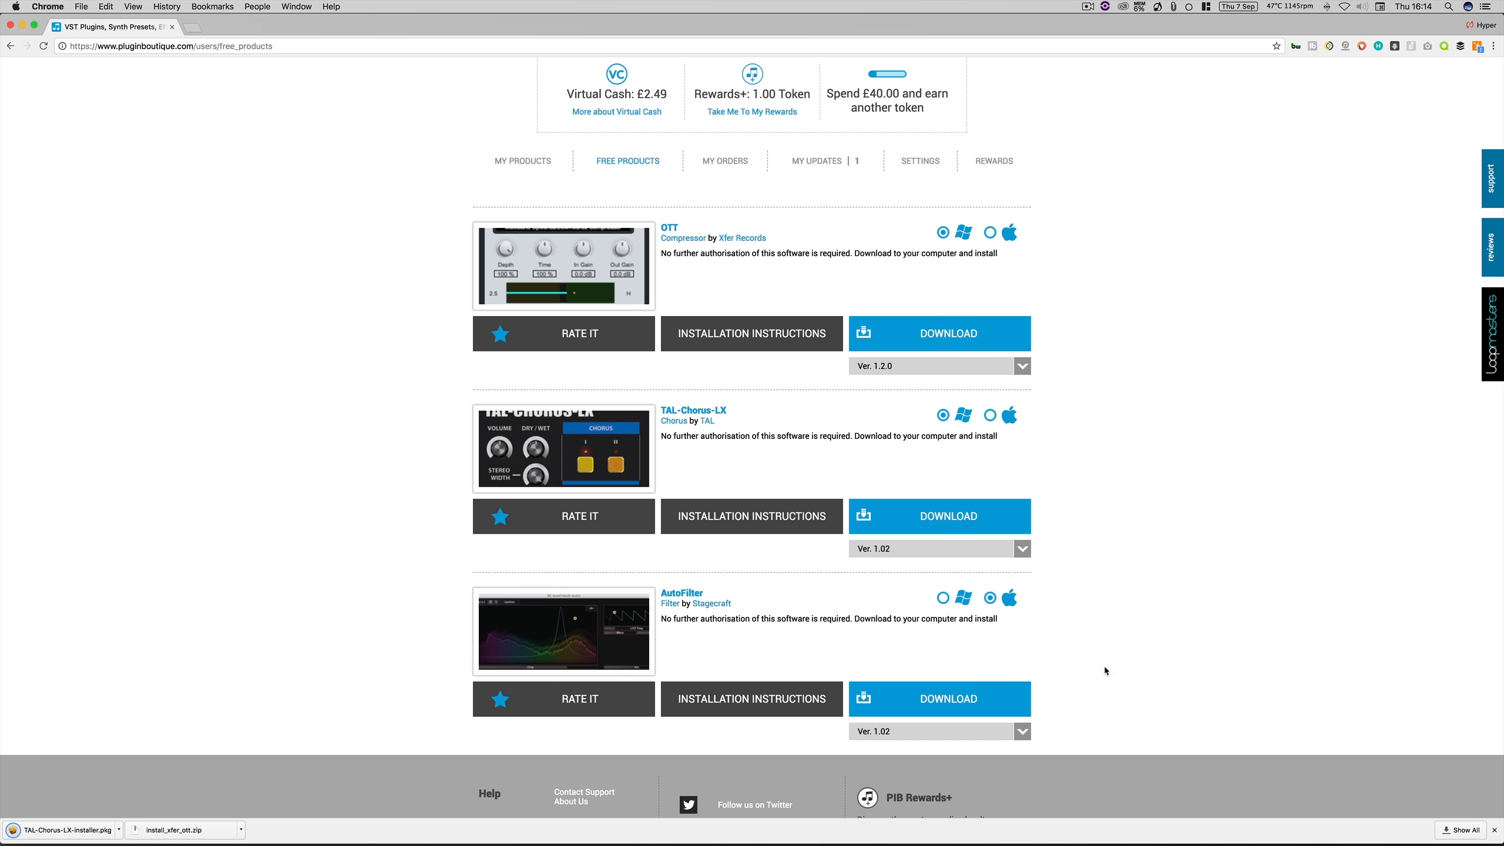
left_click(932, 702)
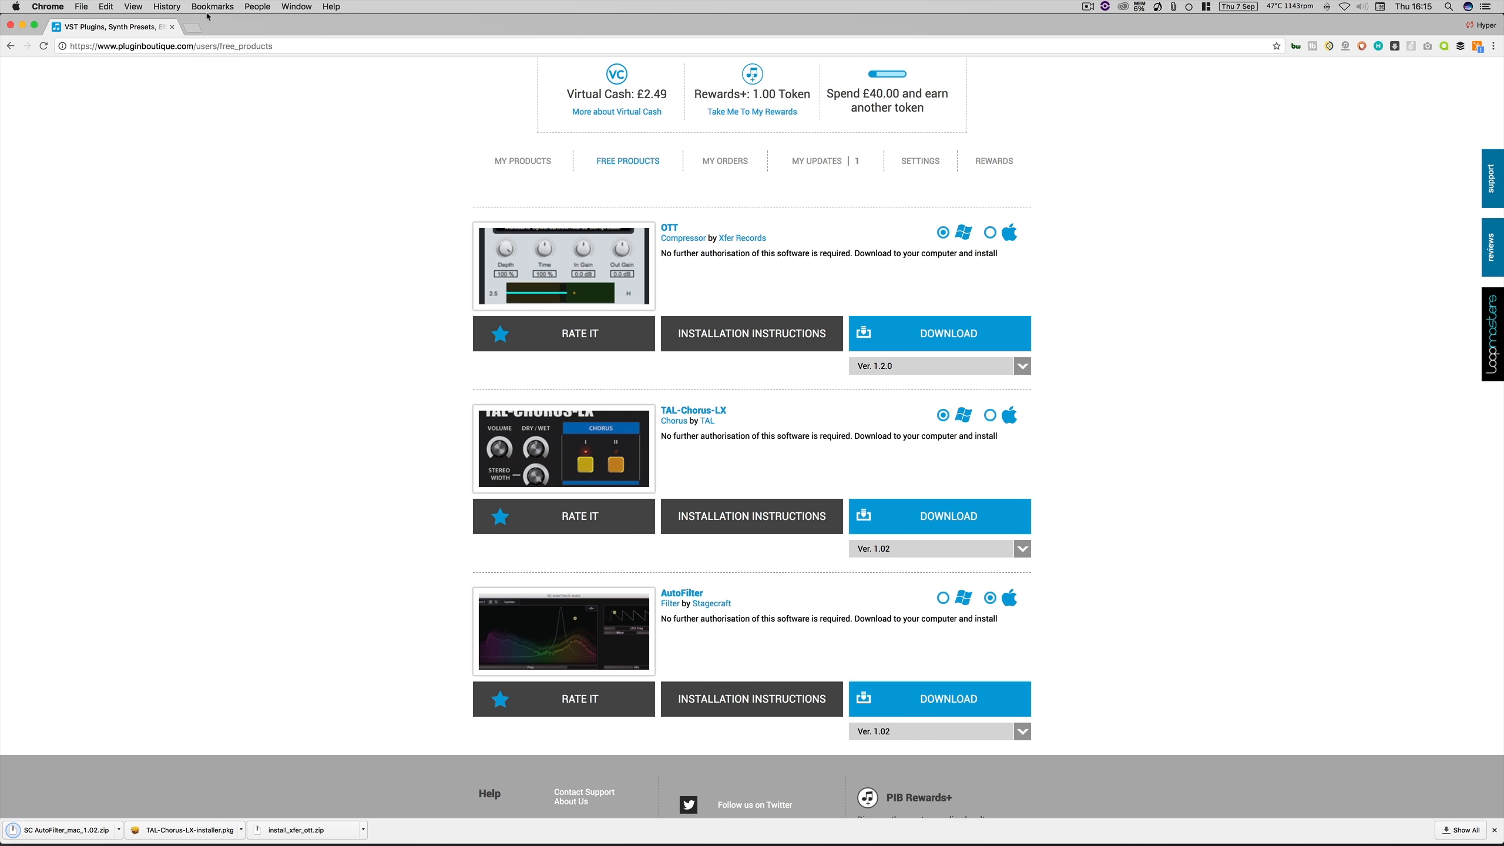
Hide Chrome and open the Downloads folder in Finder
key("super+h")
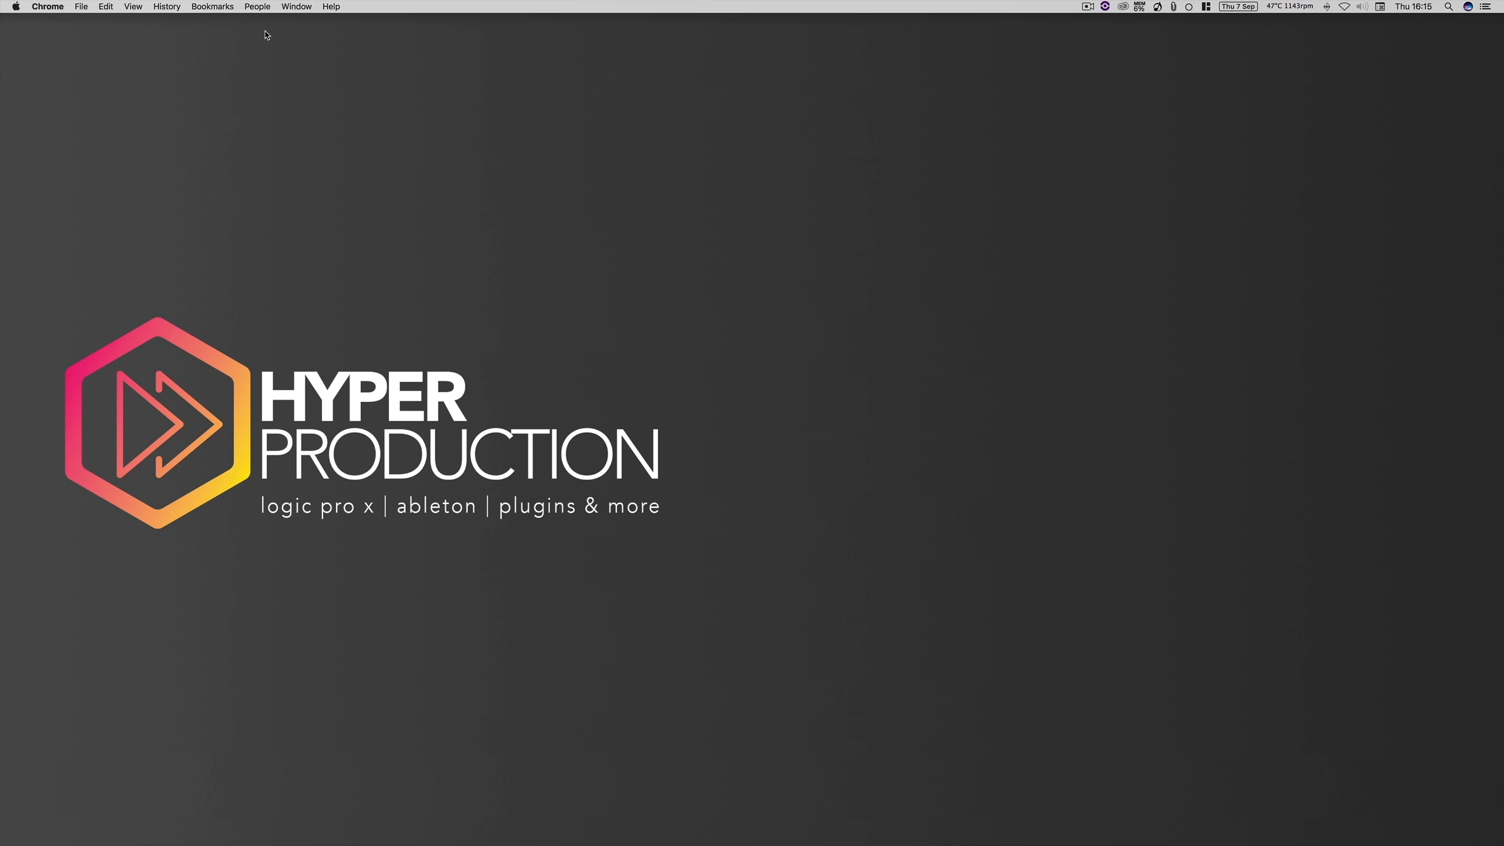
left_click(672, 818)
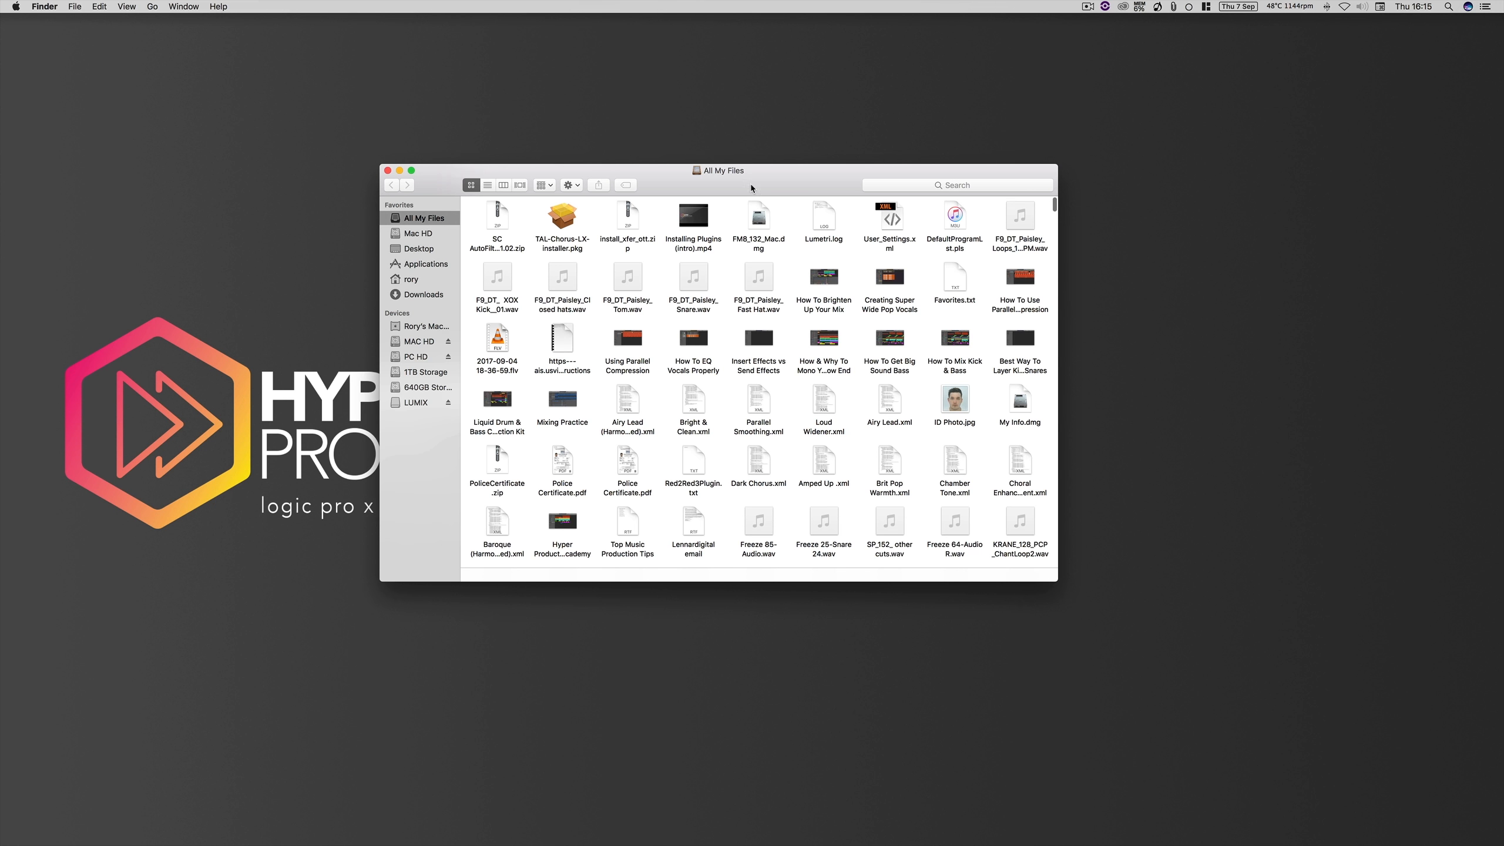
left_click_drag(781, 170, 819, 159)
left_click(459, 284)
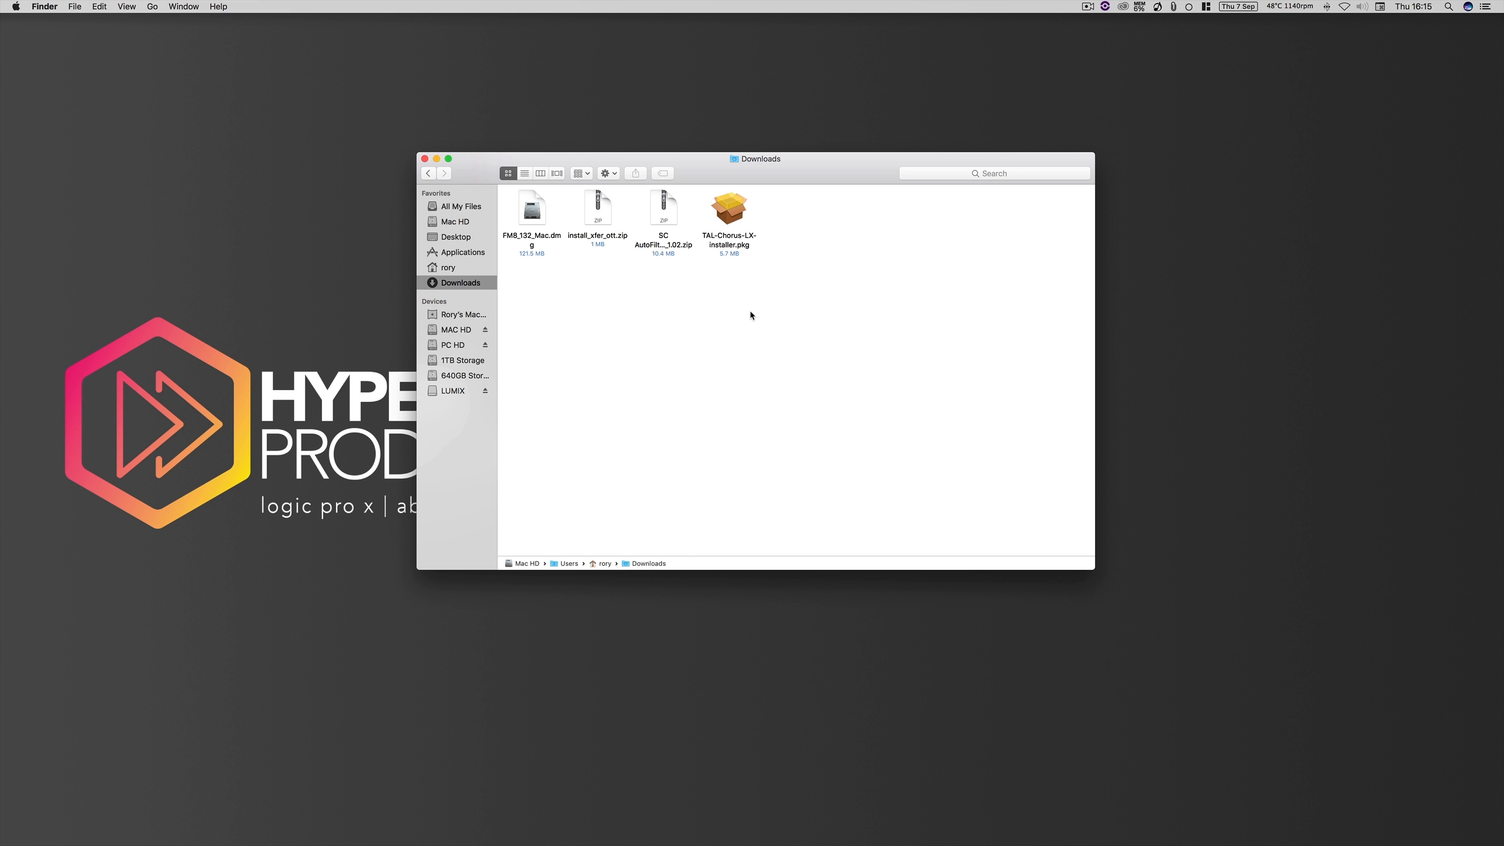
Open the TAL-Chorus-LX installer package, agree to its license, and keep the AU, VST and AAX formats selected
double_click(734, 215)
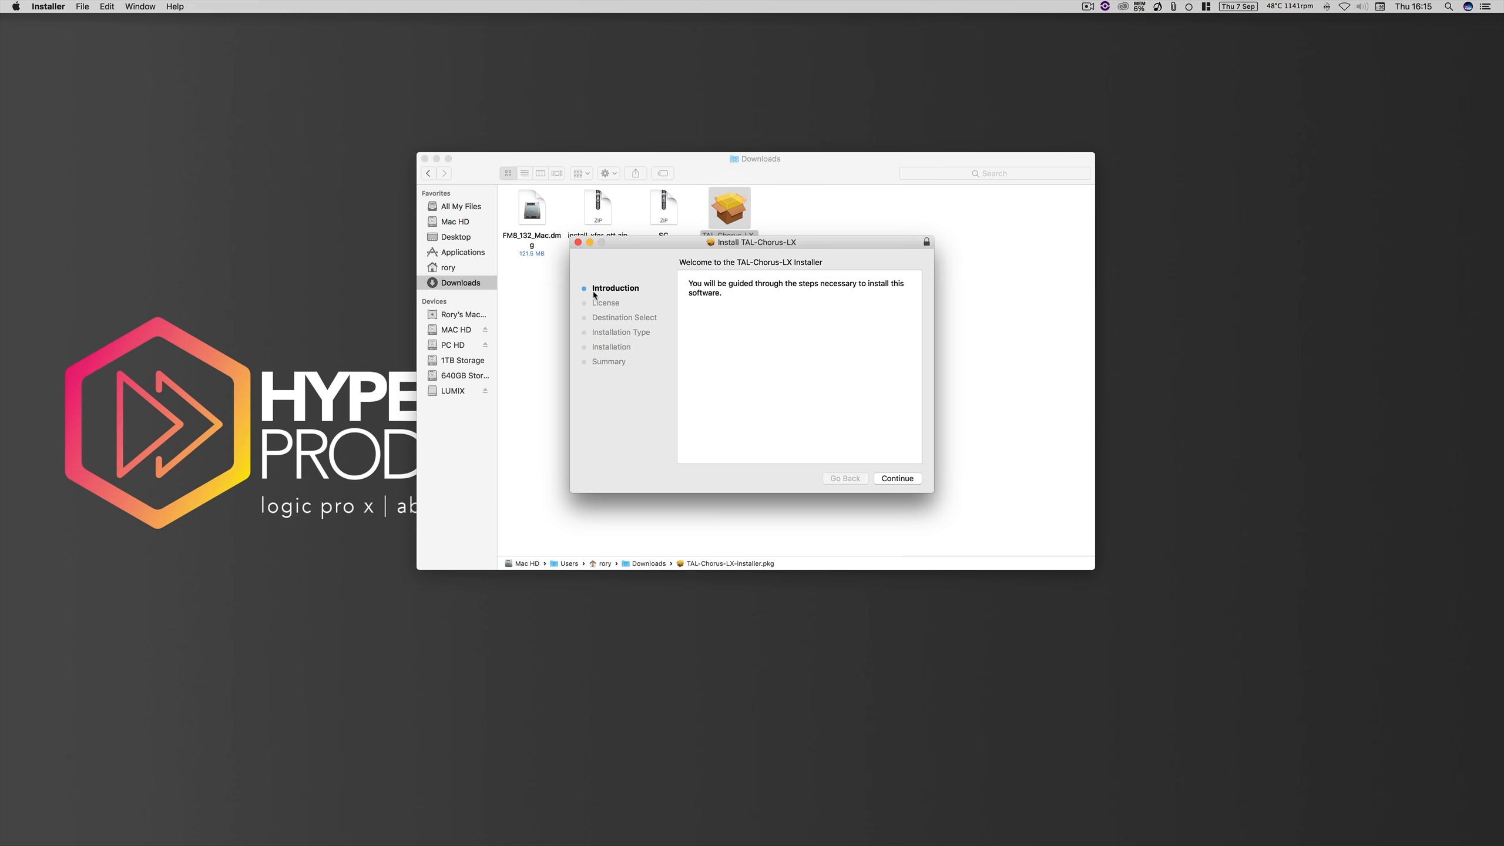
left_click(902, 482)
left_click(901, 482)
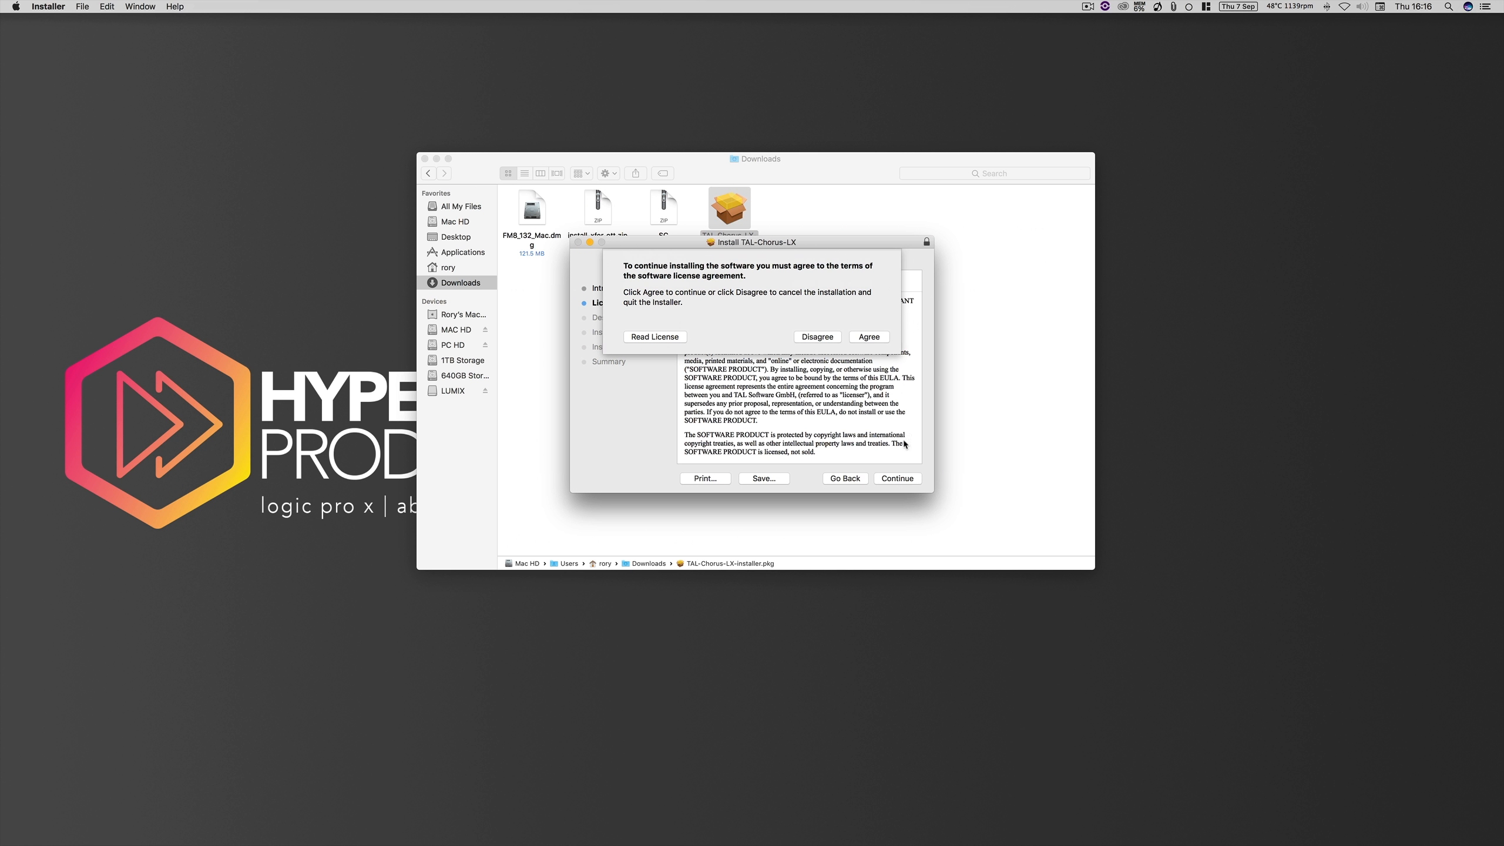
left_click(870, 336)
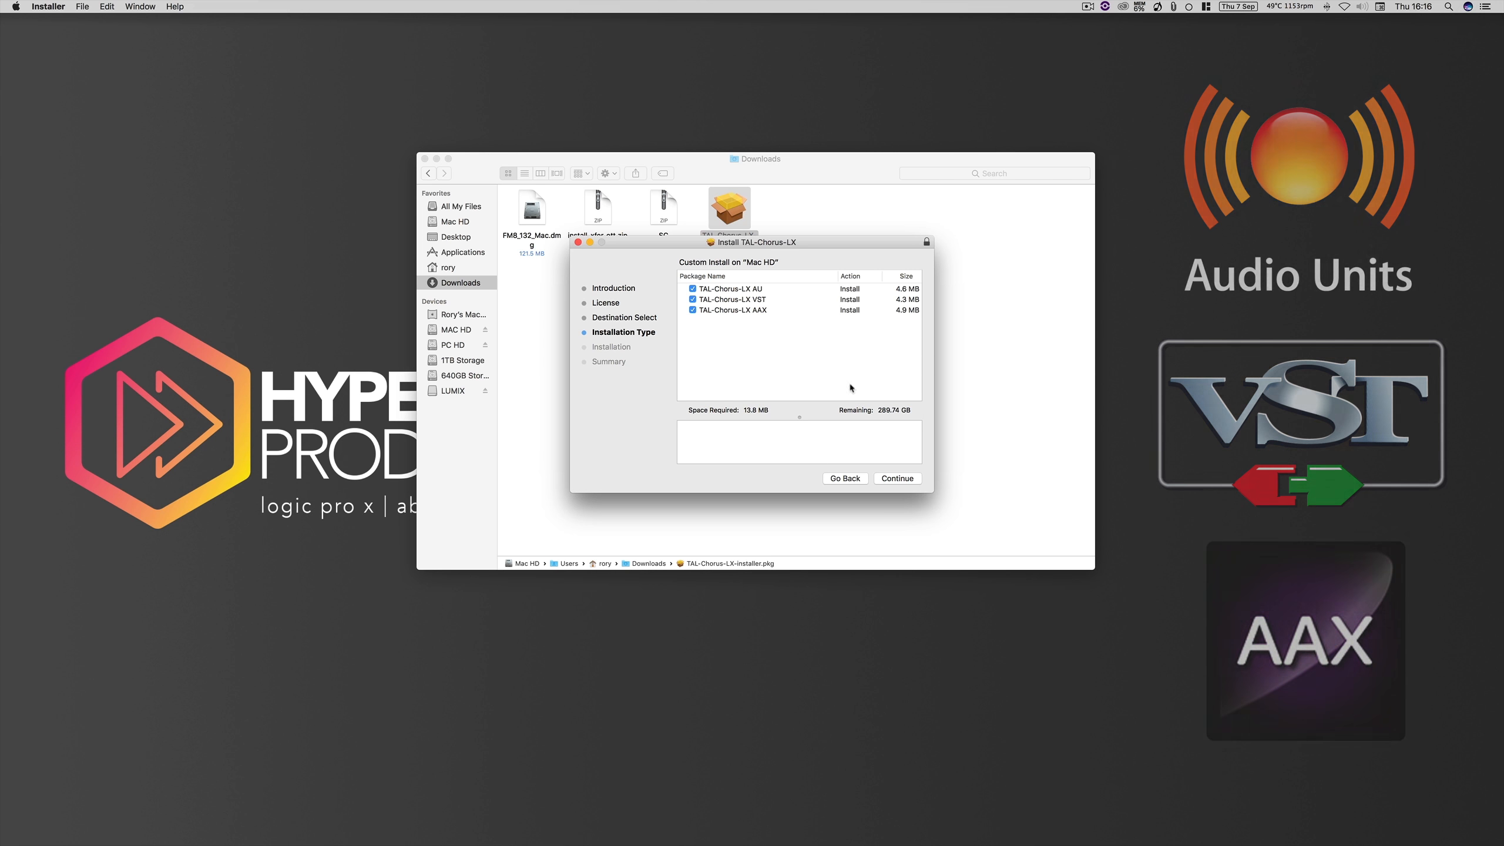
left_click(898, 479)
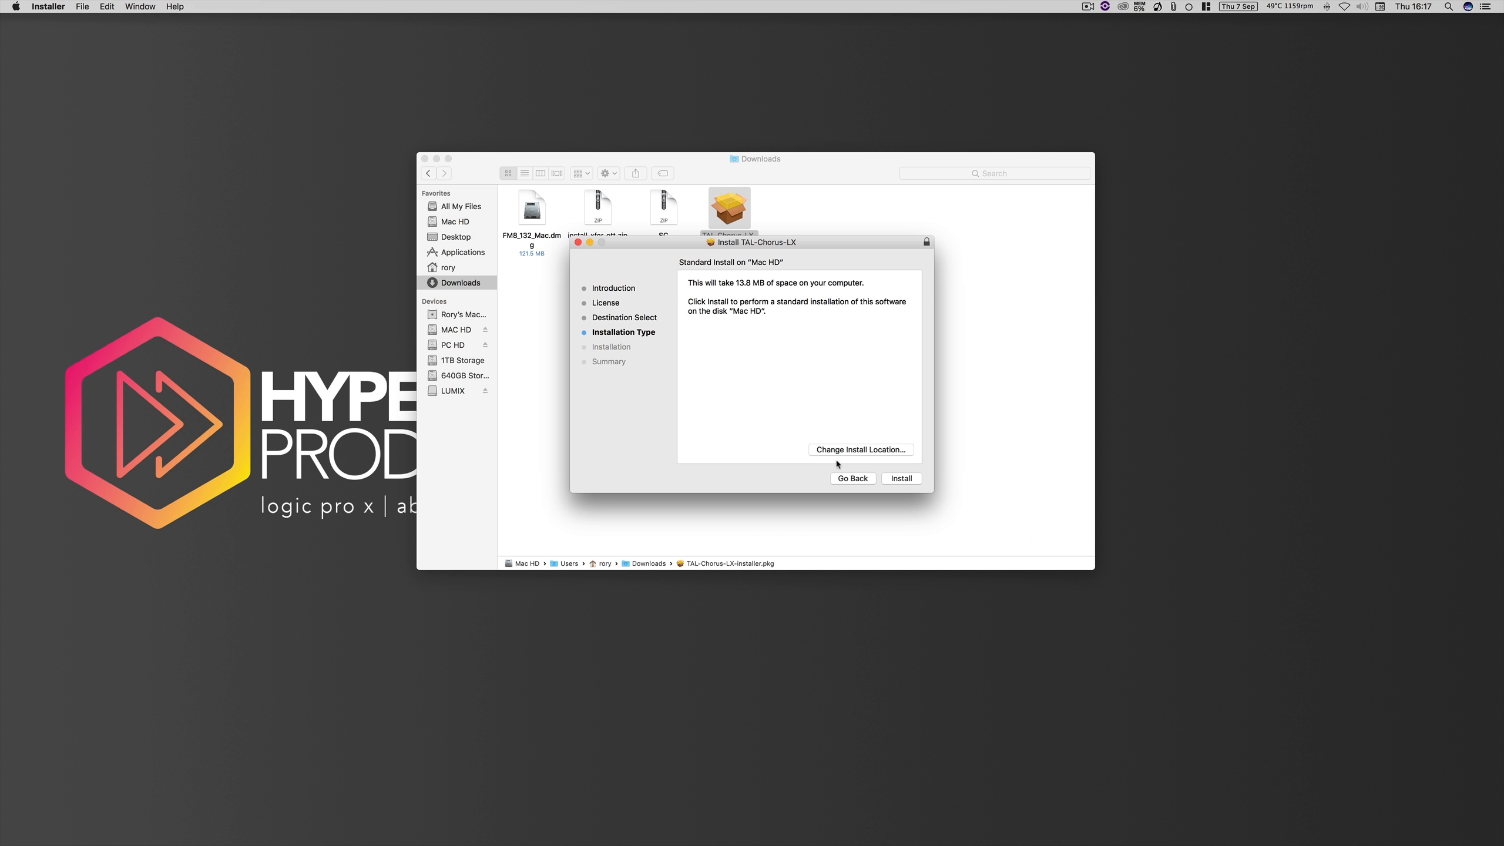
Install TAL-Chorus-LX on Mac HD, authorizing with the account password, and move its installer to the Trash
left_click(902, 478)
type("••")
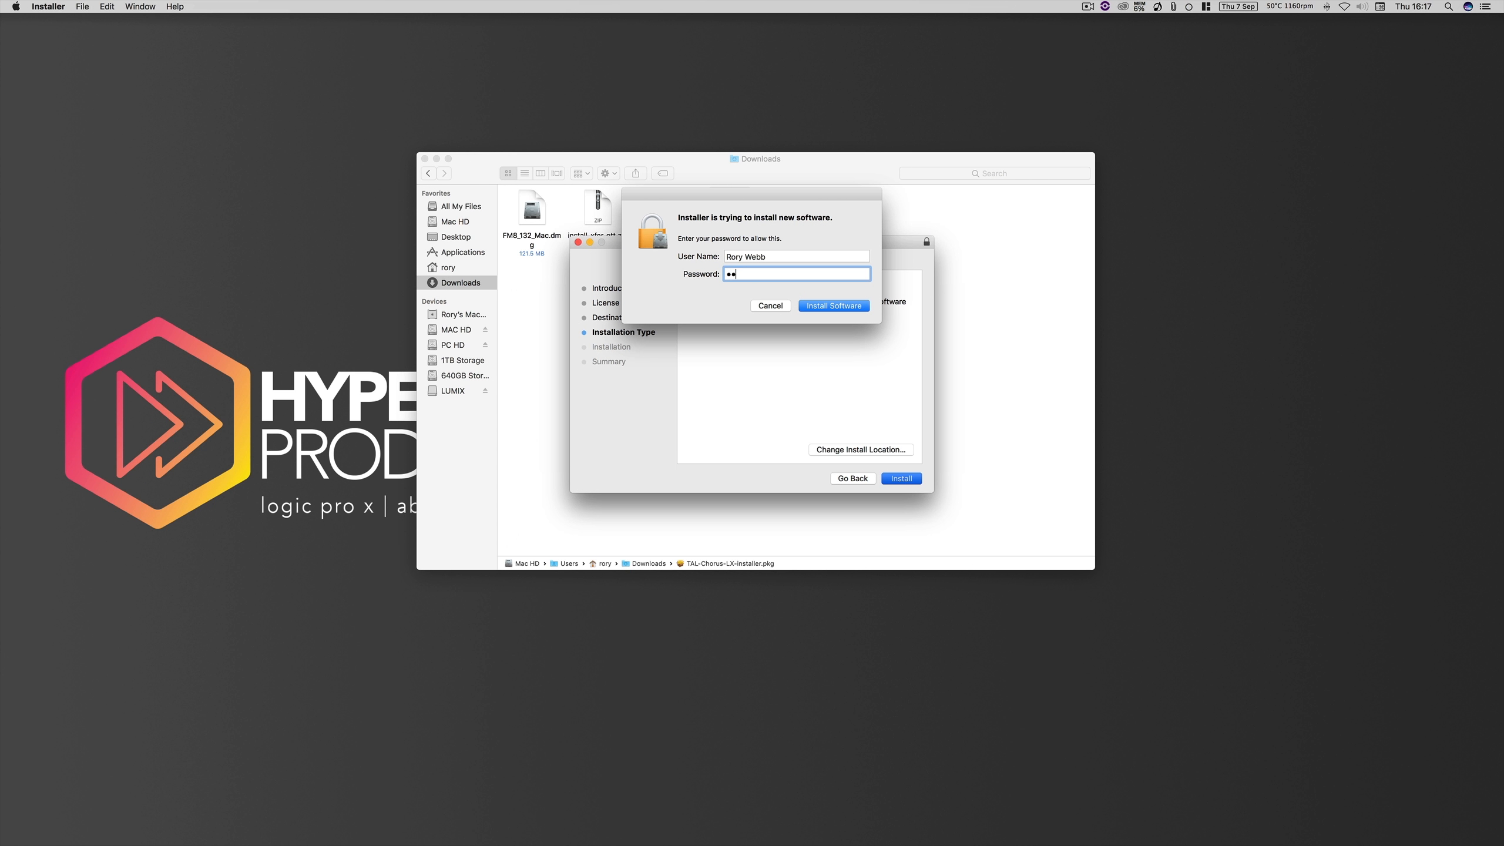
type("•••••••••••")
key("Return")
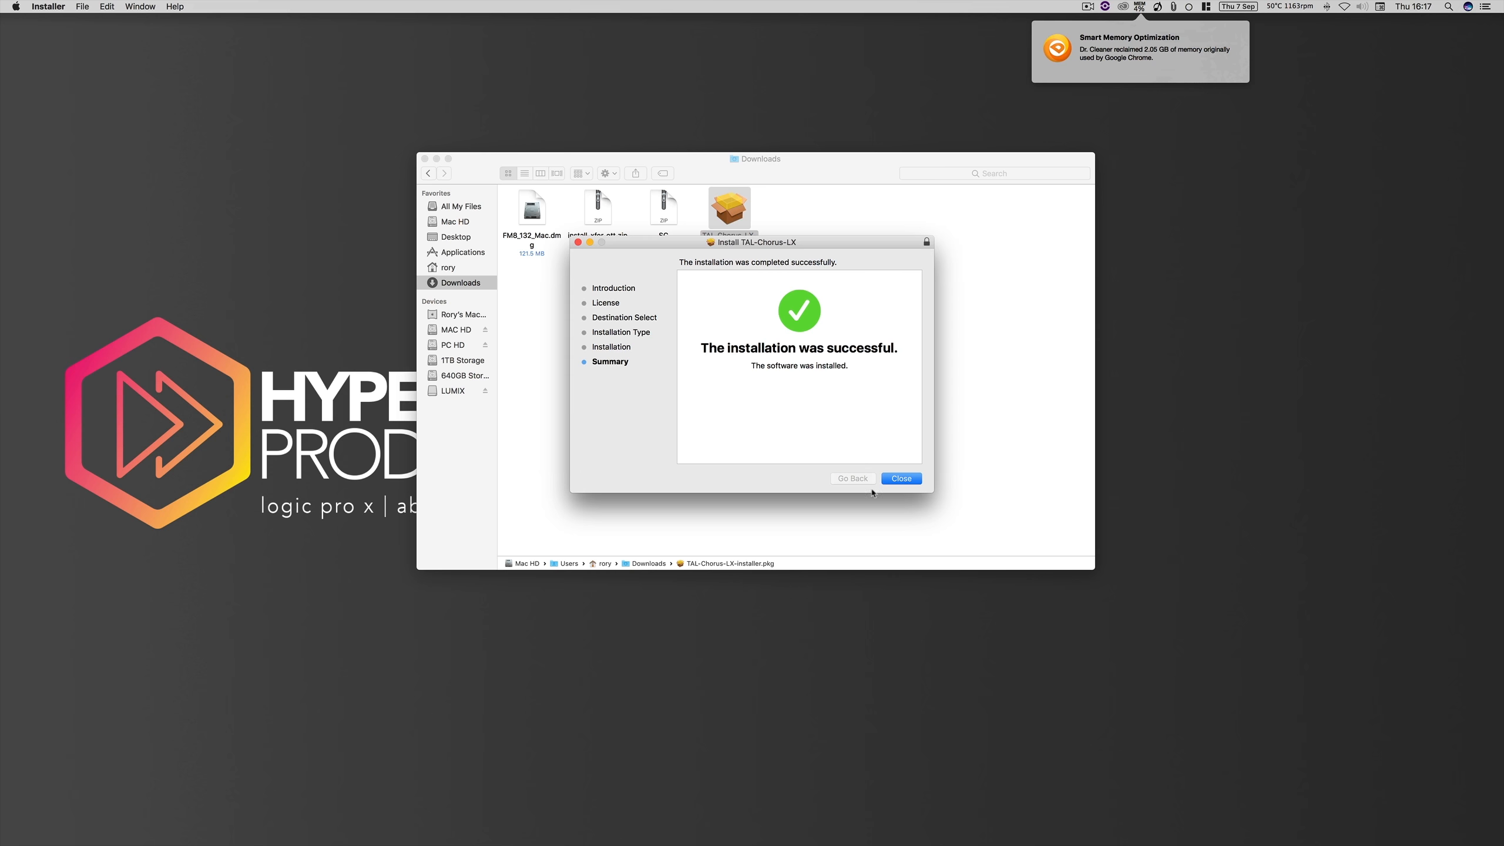
left_click(901, 479)
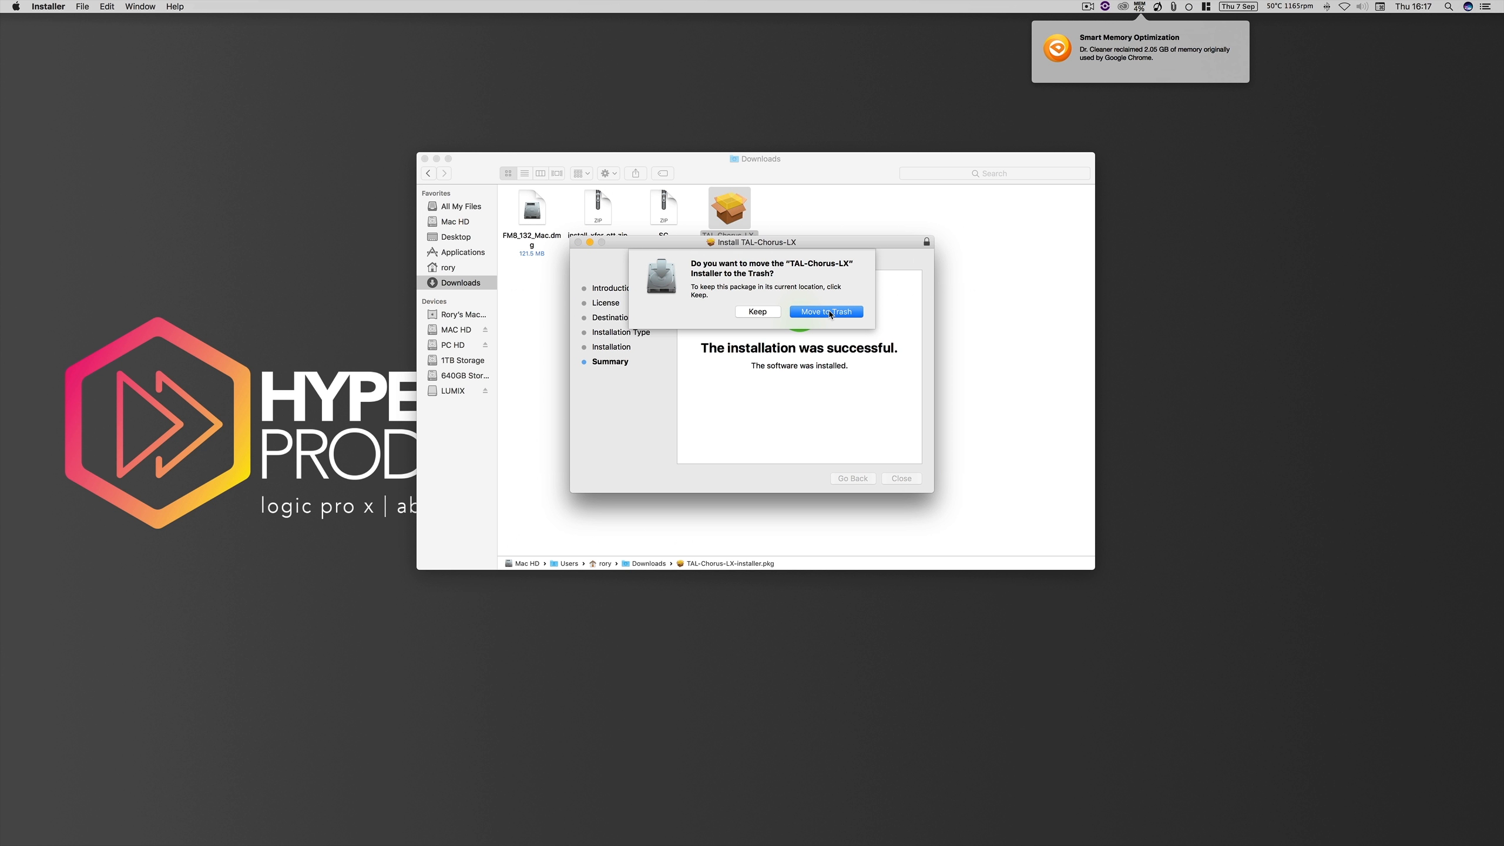
left_click(827, 312)
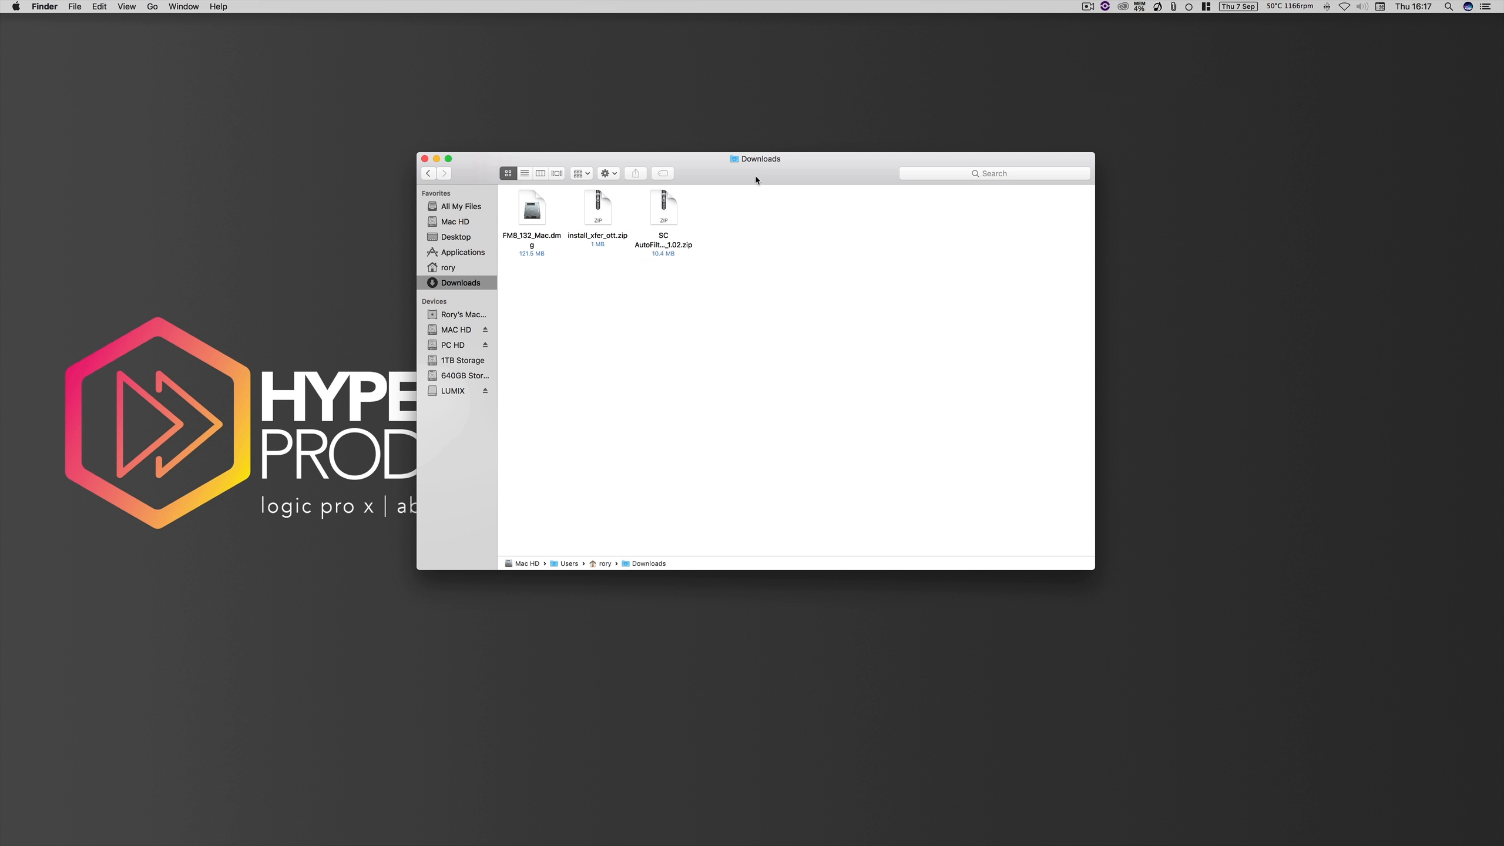
Extract the SC AutoFilter 1.02 zip archive in Downloads and open the SC AutoFilter.pkg installer
left_click_drag(756, 178, 778, 179)
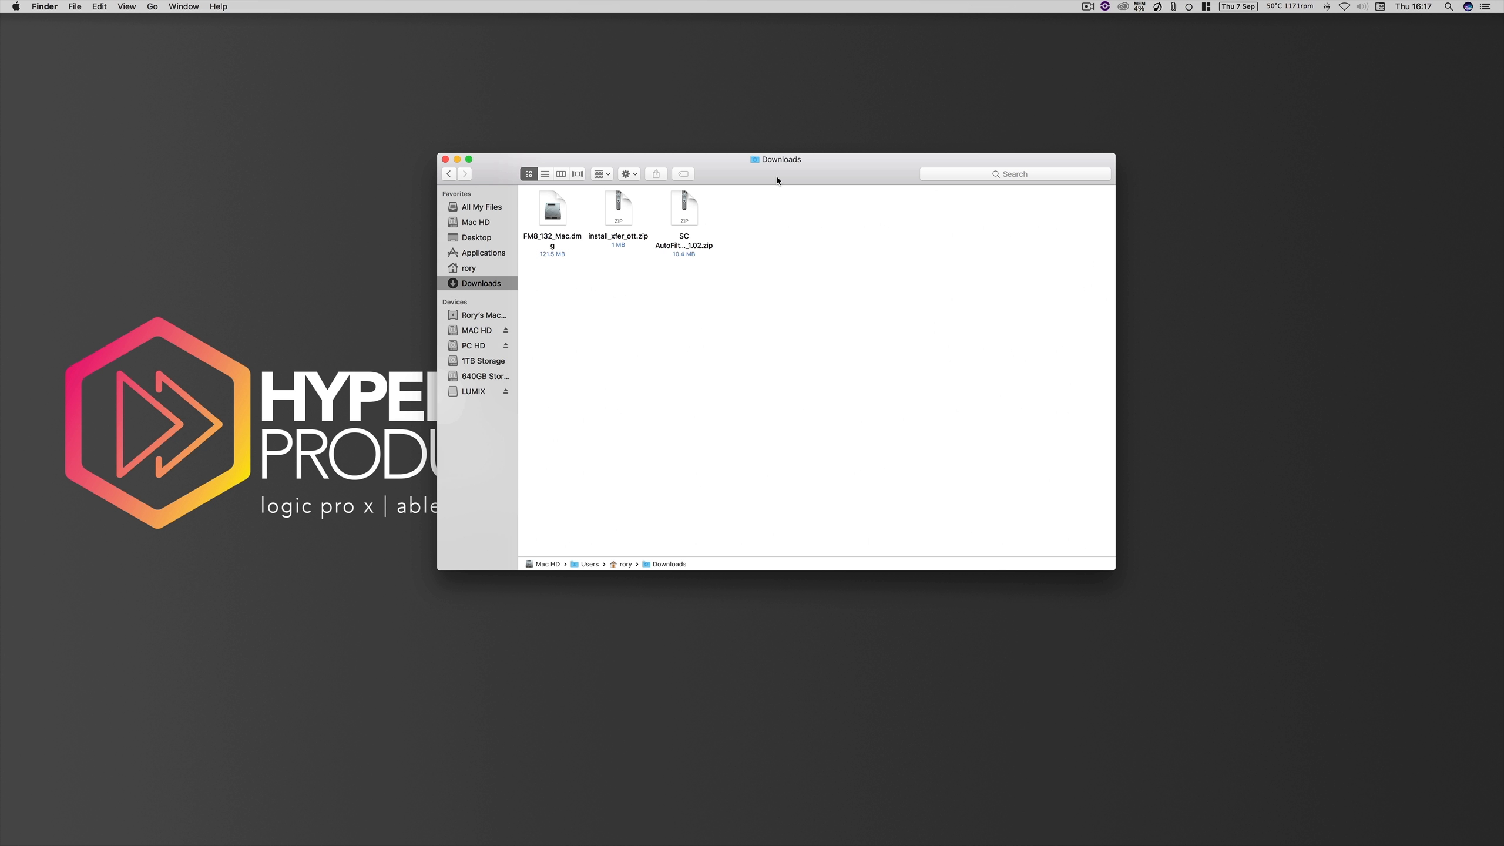
double_click(686, 213)
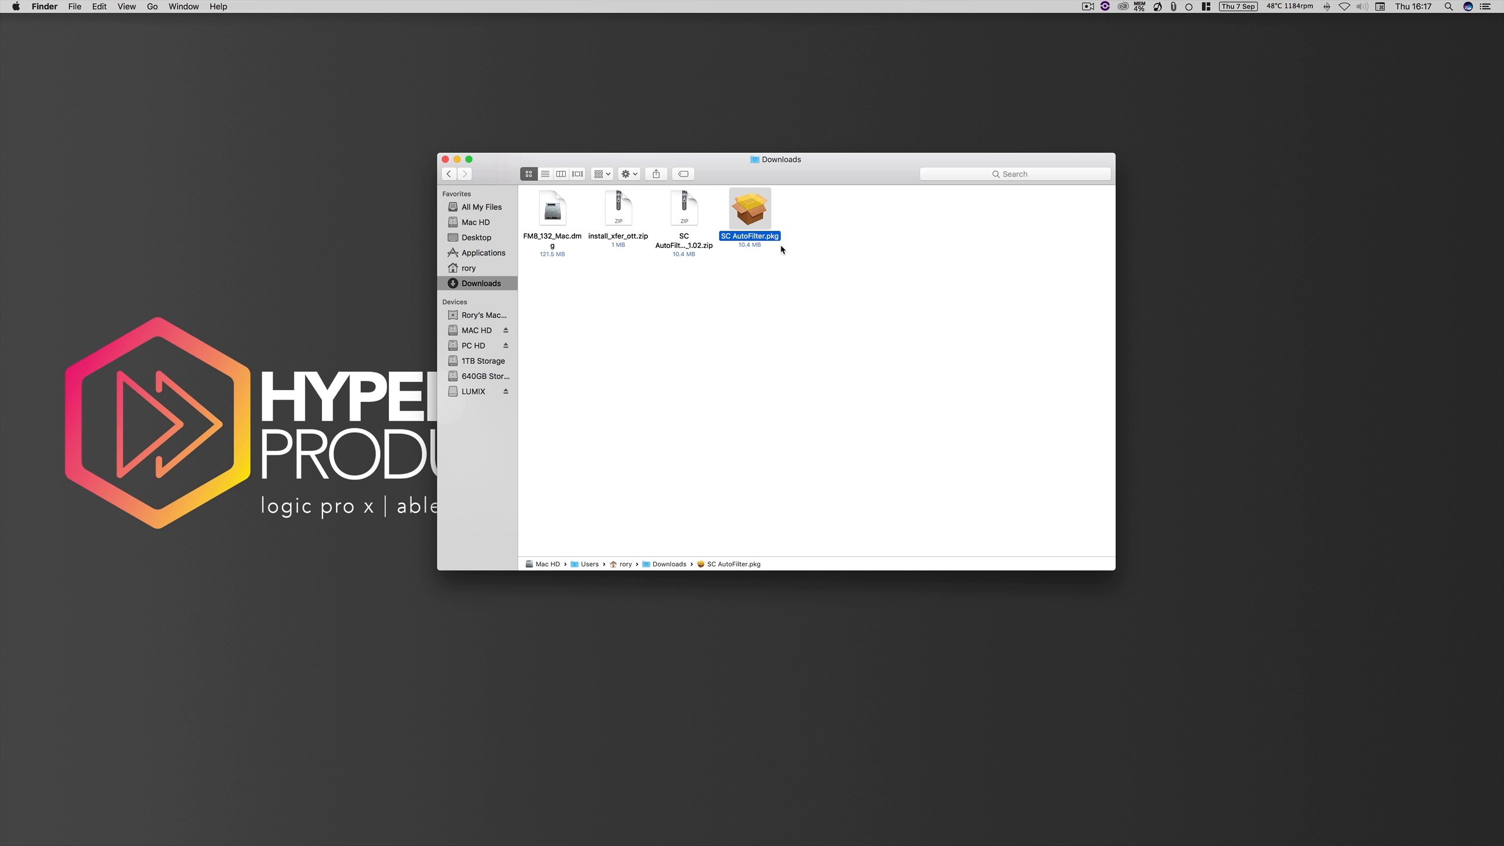
double_click(749, 210)
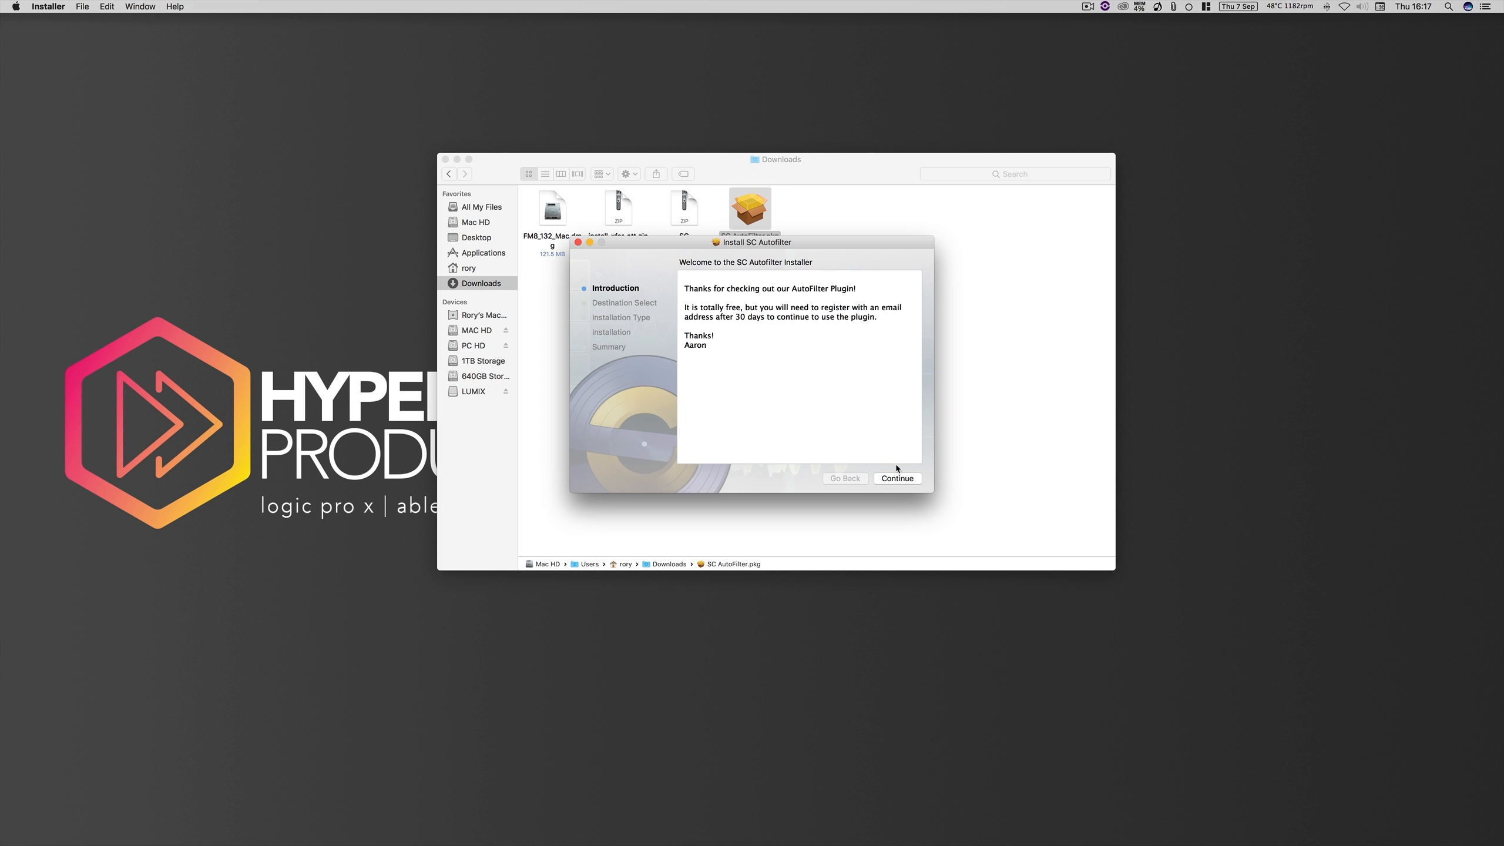
Perform the standard SC AutoFilter installation, authorizing with the account password, and move its installer to the Trash
left_click(898, 478)
left_click(900, 478)
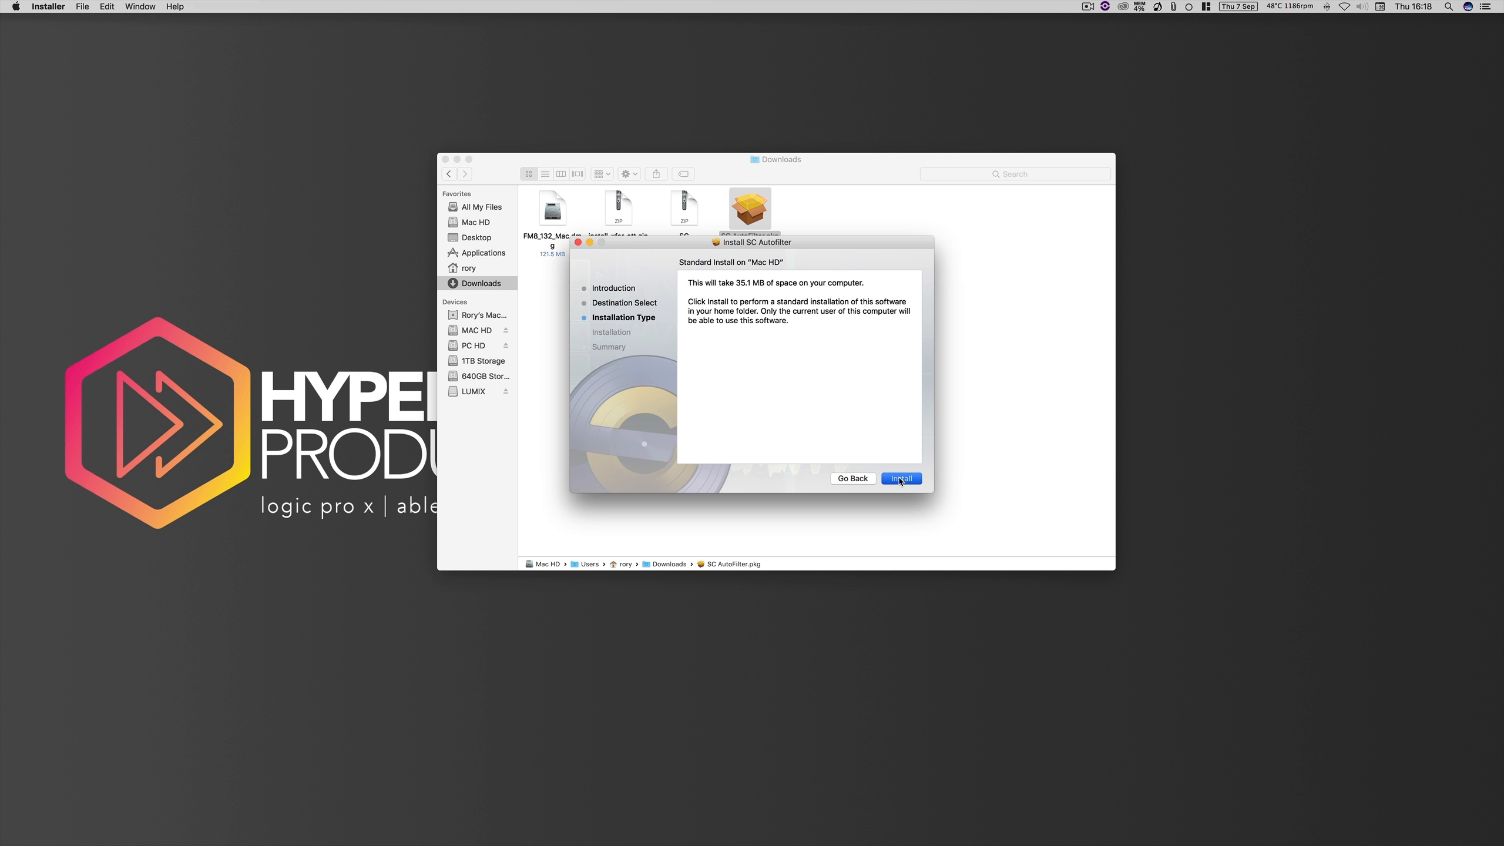
type("•••••••••••••••••")
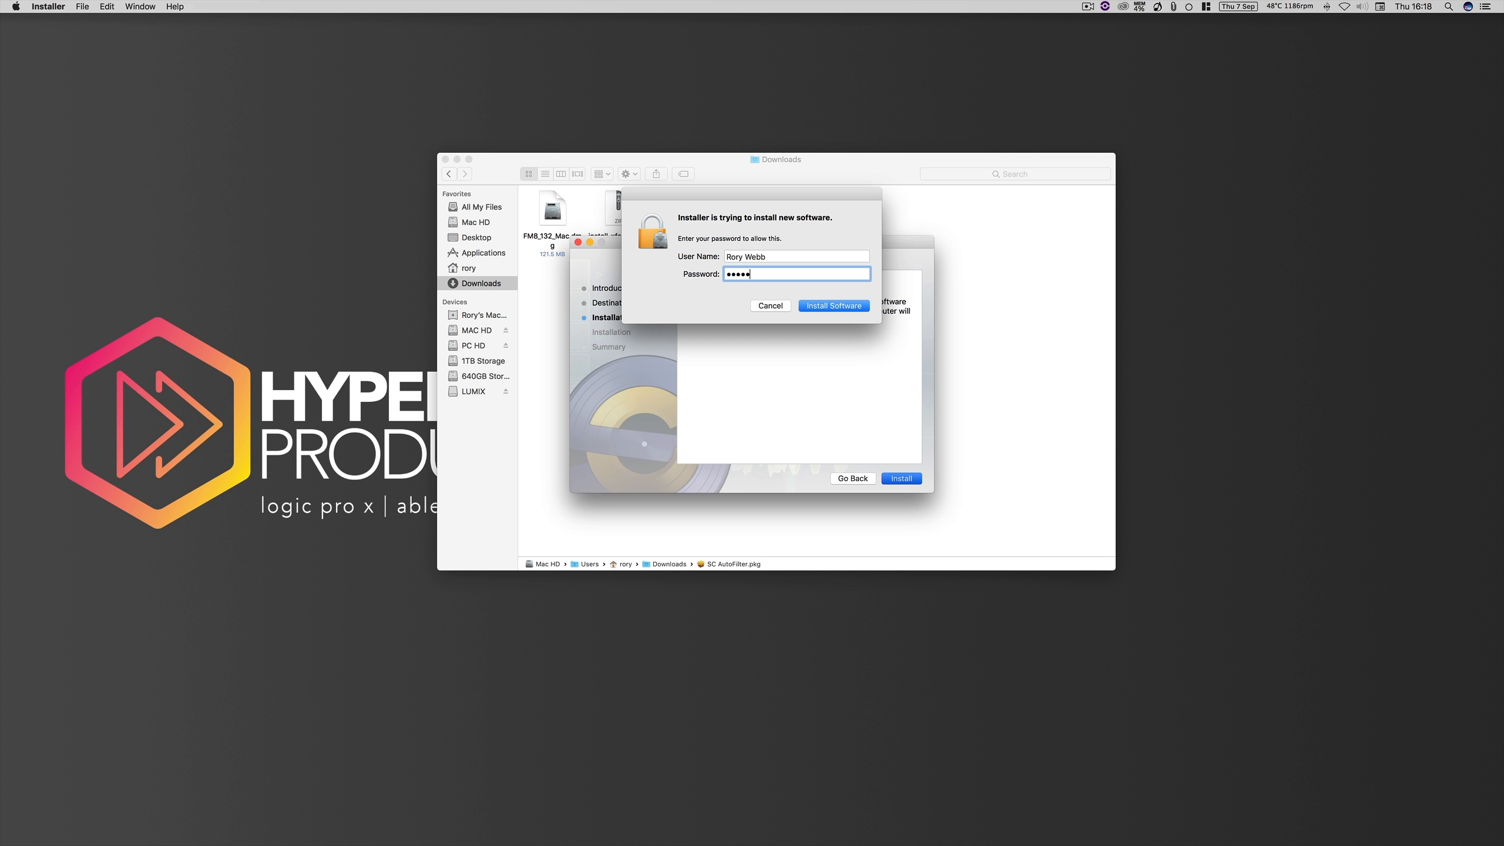
key("Return")
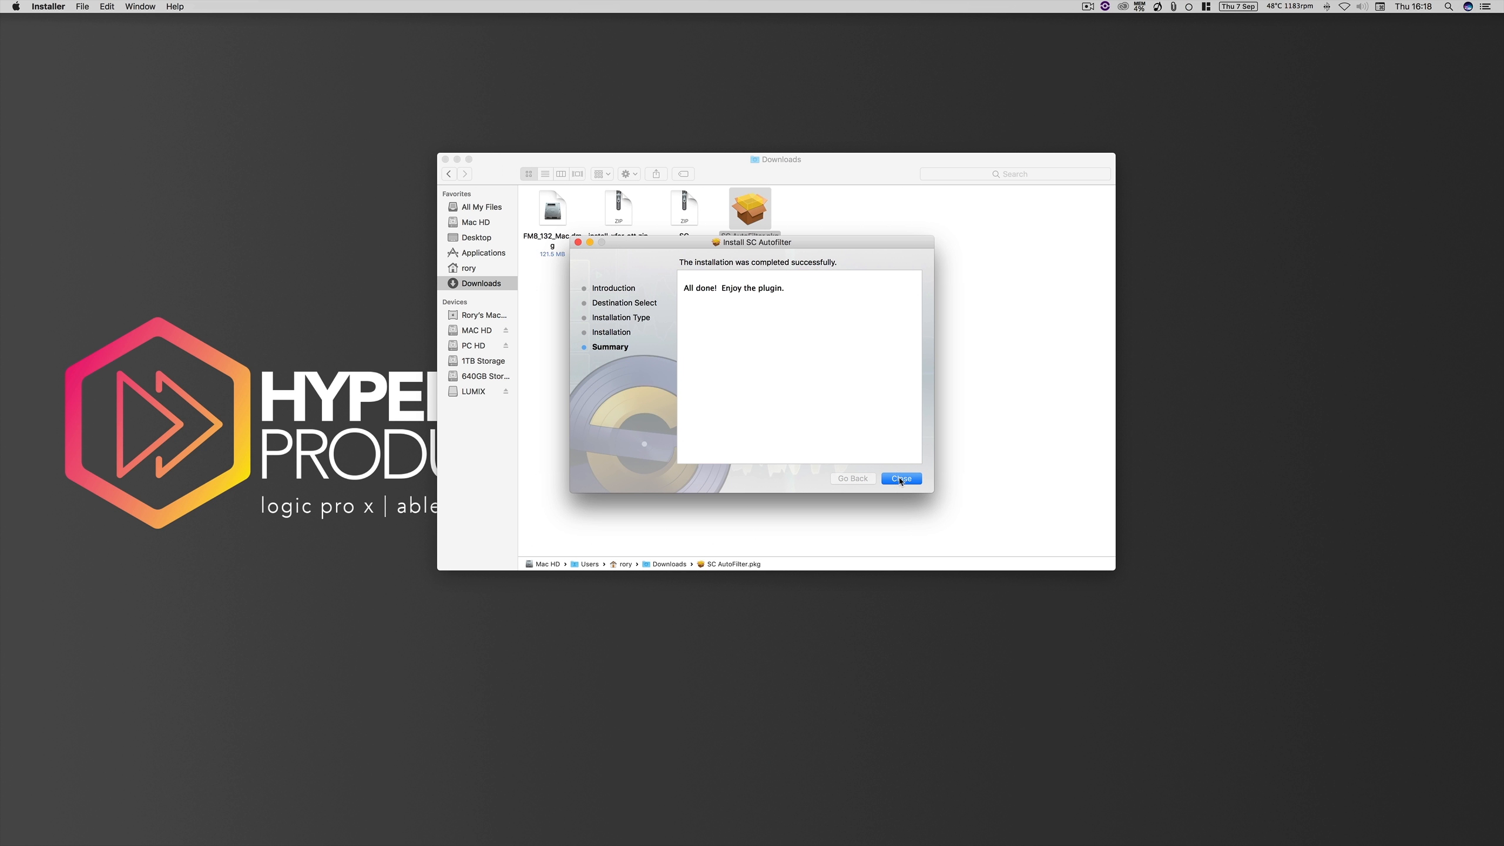
left_click(902, 479)
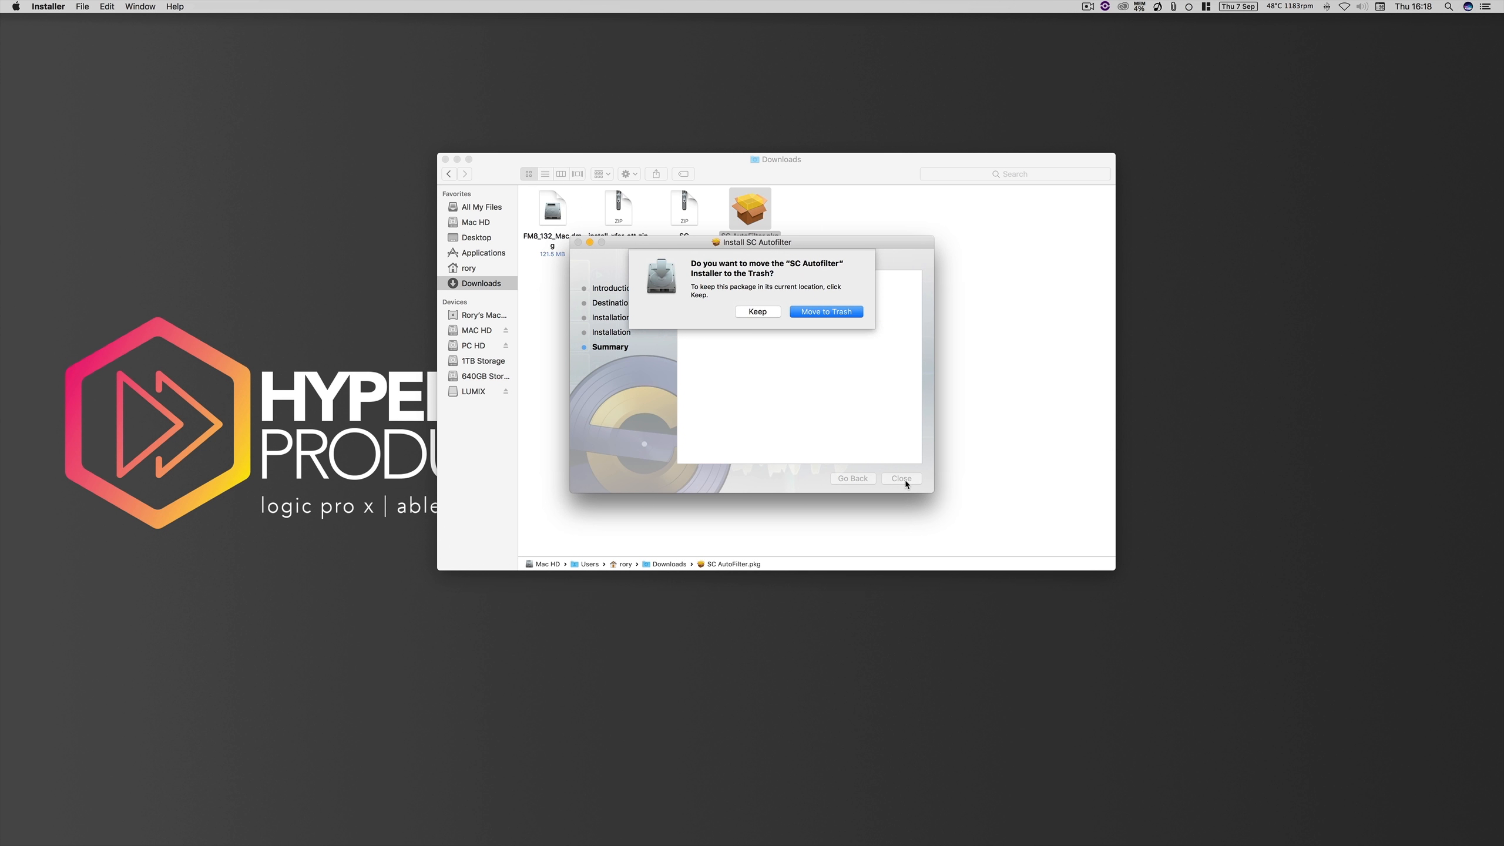
left_click(841, 312)
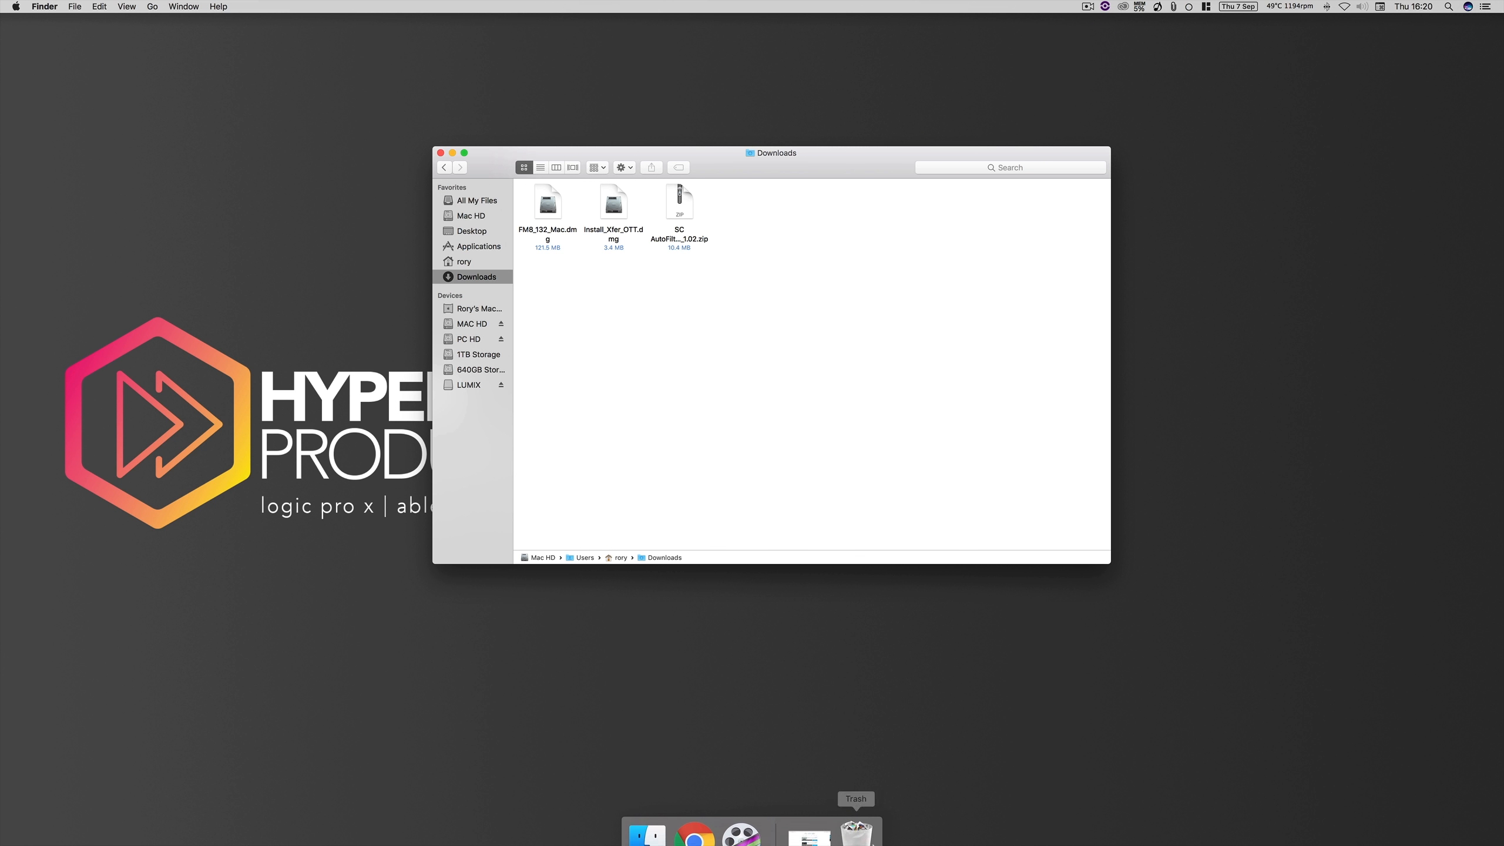
Check the OTT platform selection on the Plugin Boutique page in Chrome, and return to the Downloads folder in Finder
left_click(813, 820)
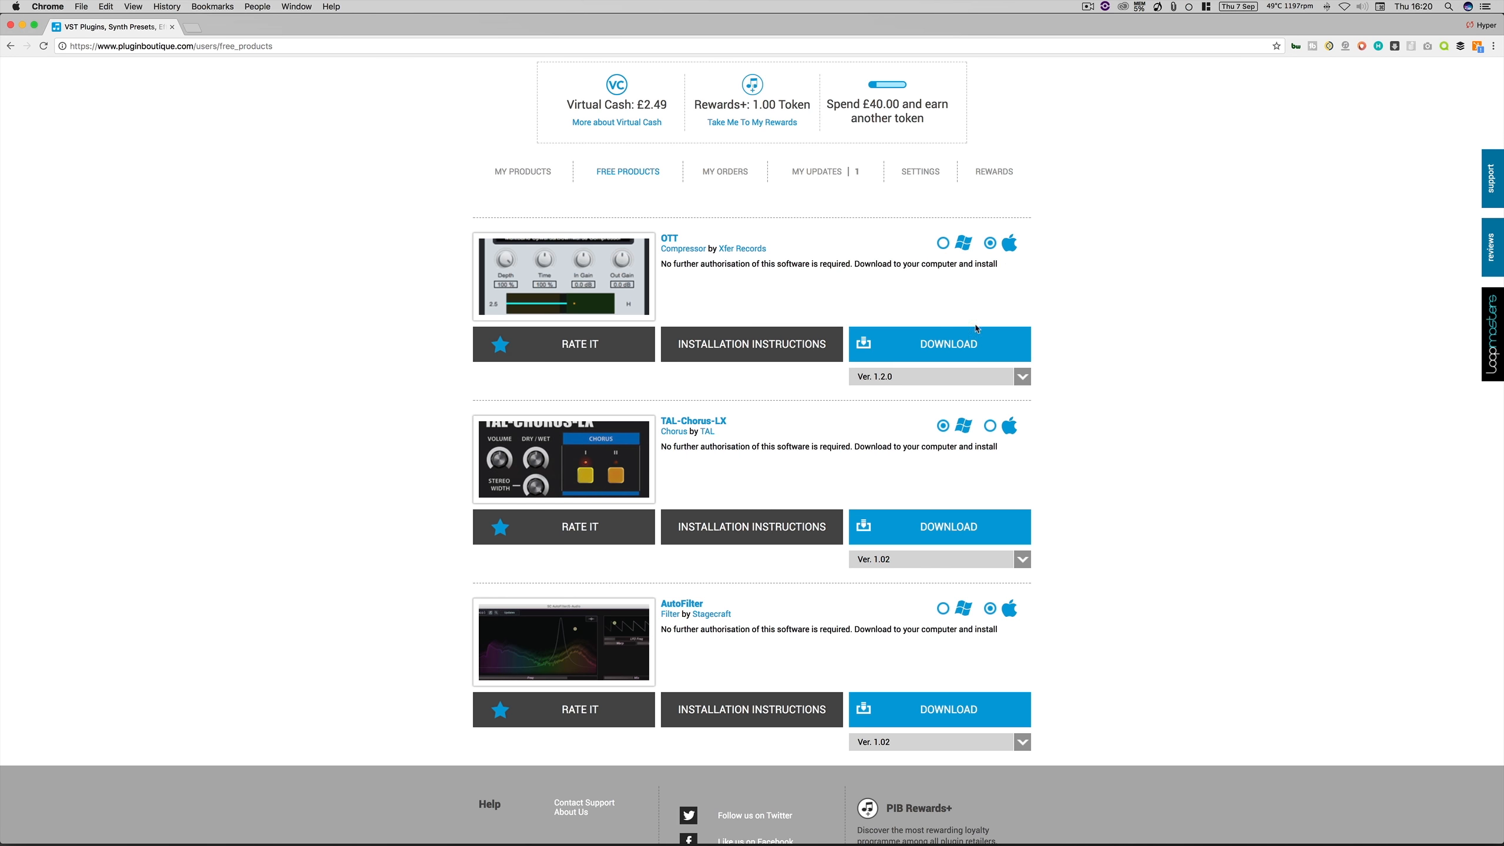
left_click(22, 25)
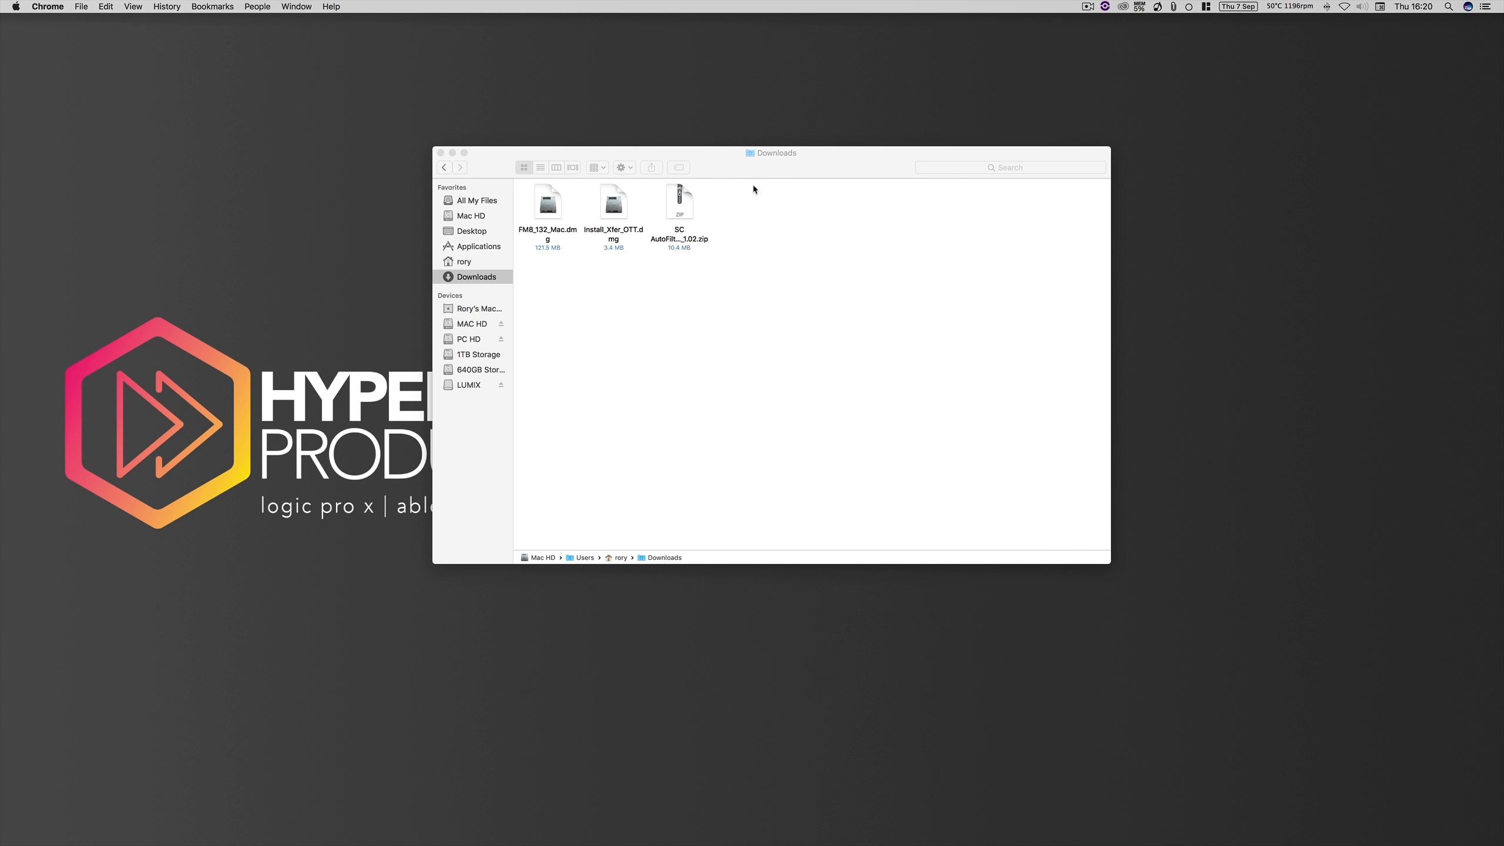
left_click(773, 174)
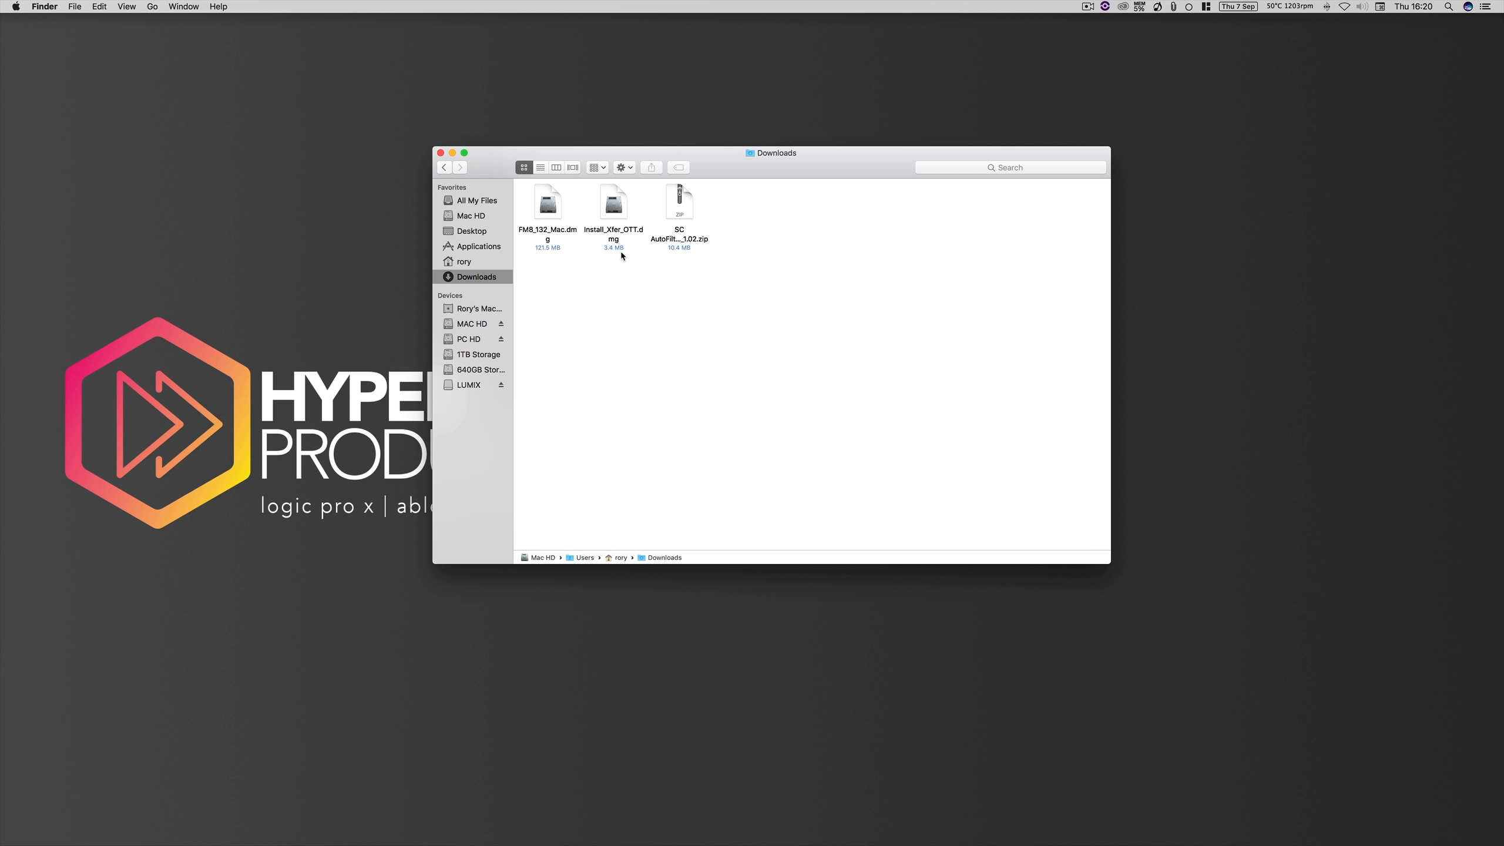
Mount the Install_Xfer_OTT.dmg disk image from Downloads and open the Install_Xfer_OTT.pkg installer inside it
double_click(612, 206)
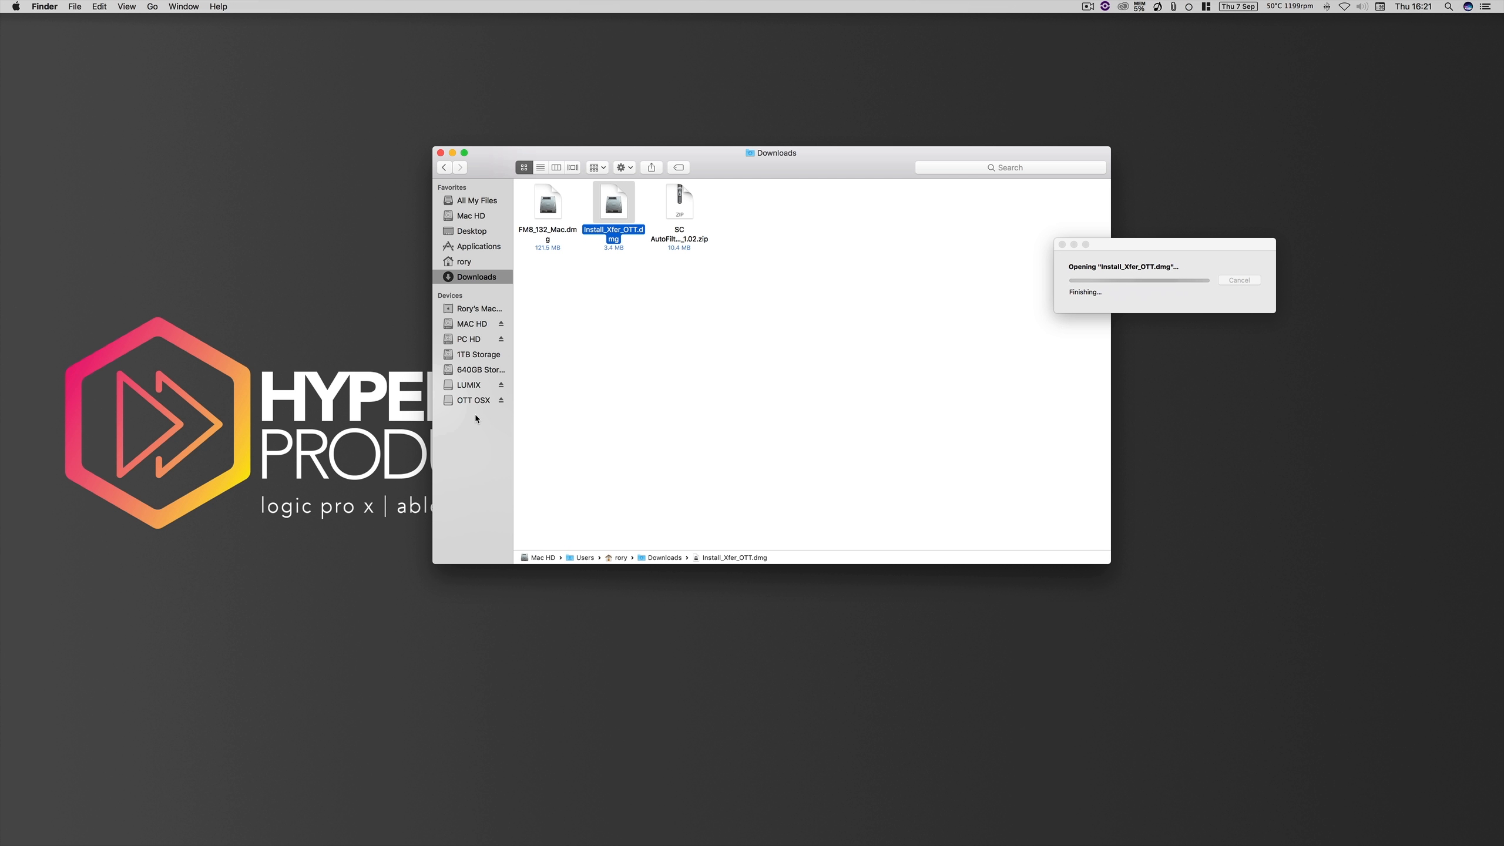
left_click_drag(603, 174, 749, 217)
mouse_move(566, 163)
left_mouse_down()
mouse_move(644, 216)
mouse_move(741, 239)
left_mouse_up()
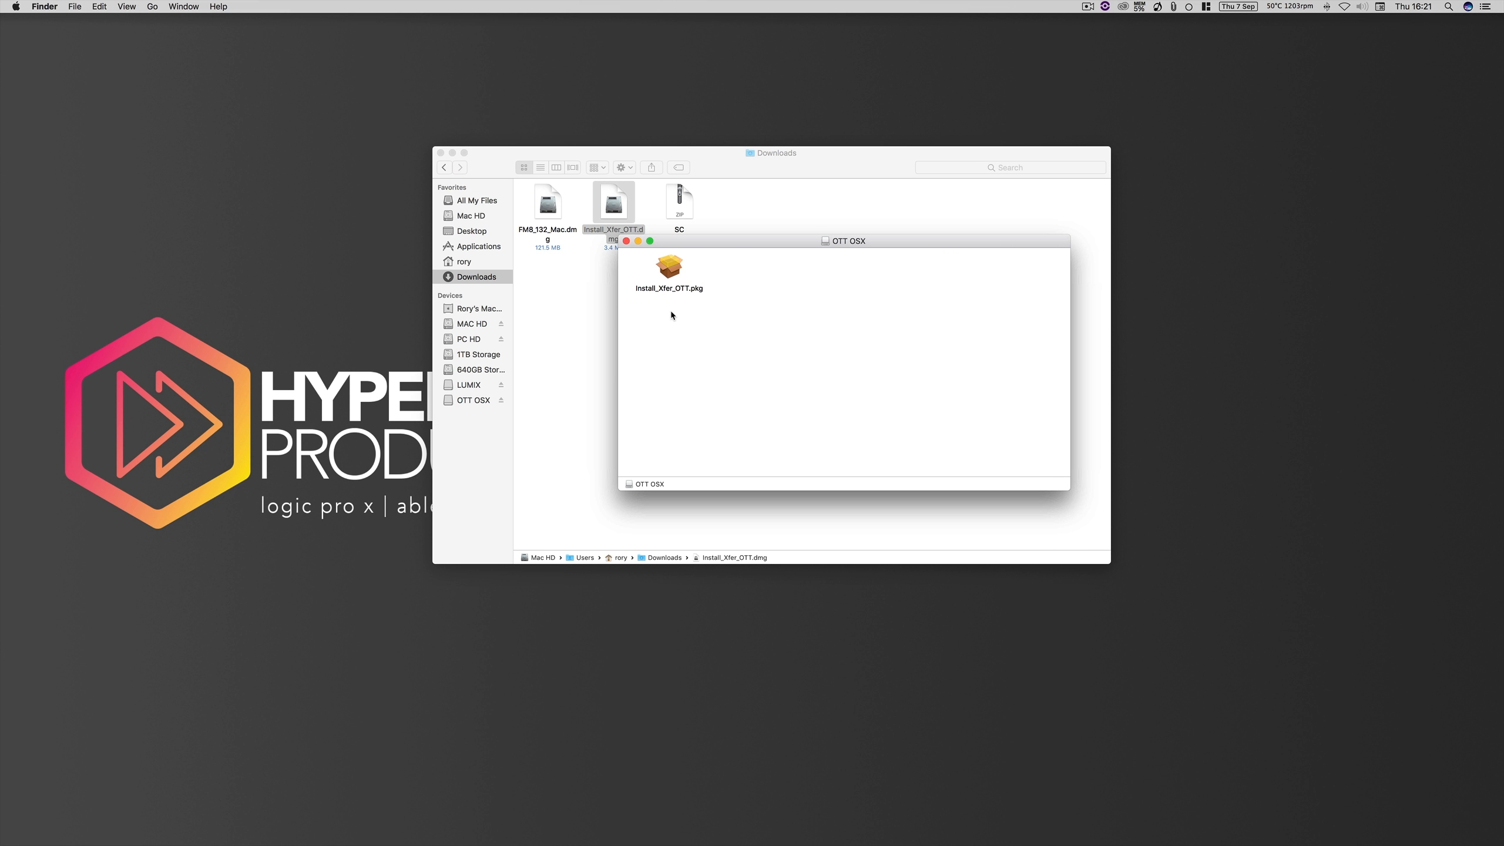
double_click(669, 268)
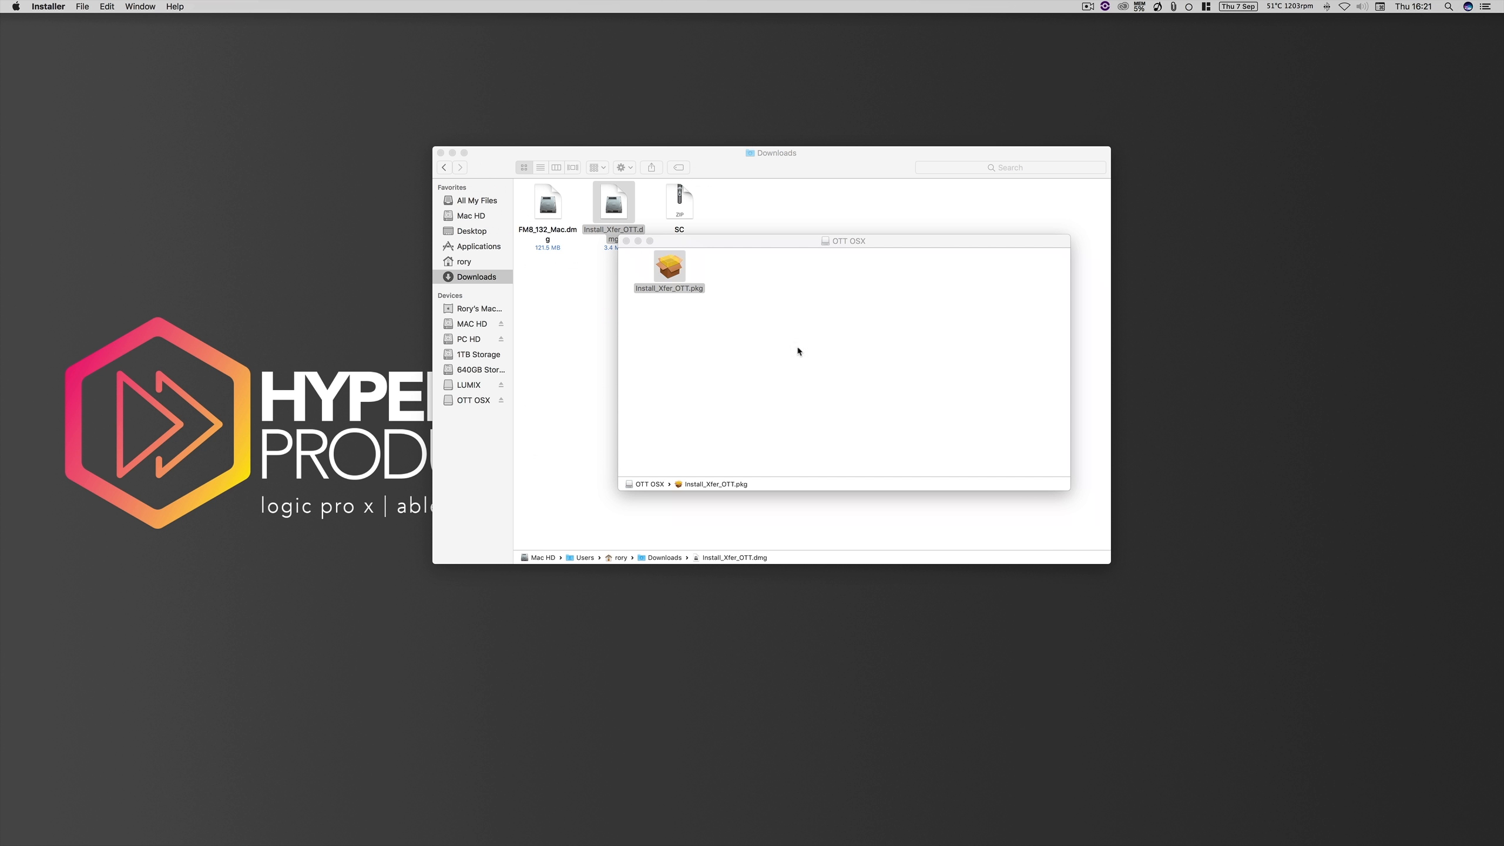
Agree to the OTT license and start the installation, authorizing it with the account password
left_click(902, 479)
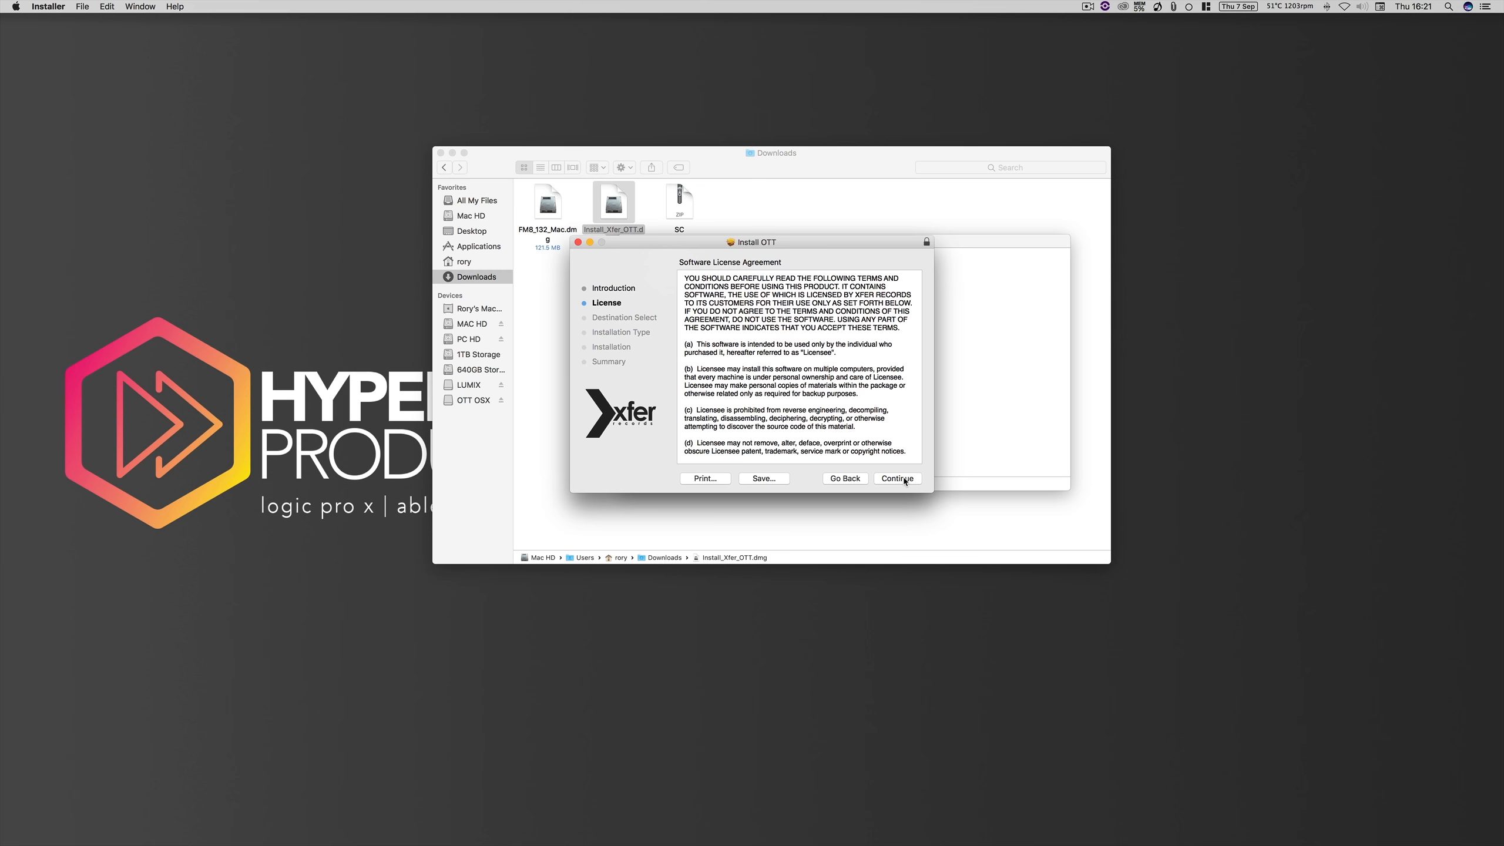
left_click(897, 478)
key("Return")
left_click(902, 479)
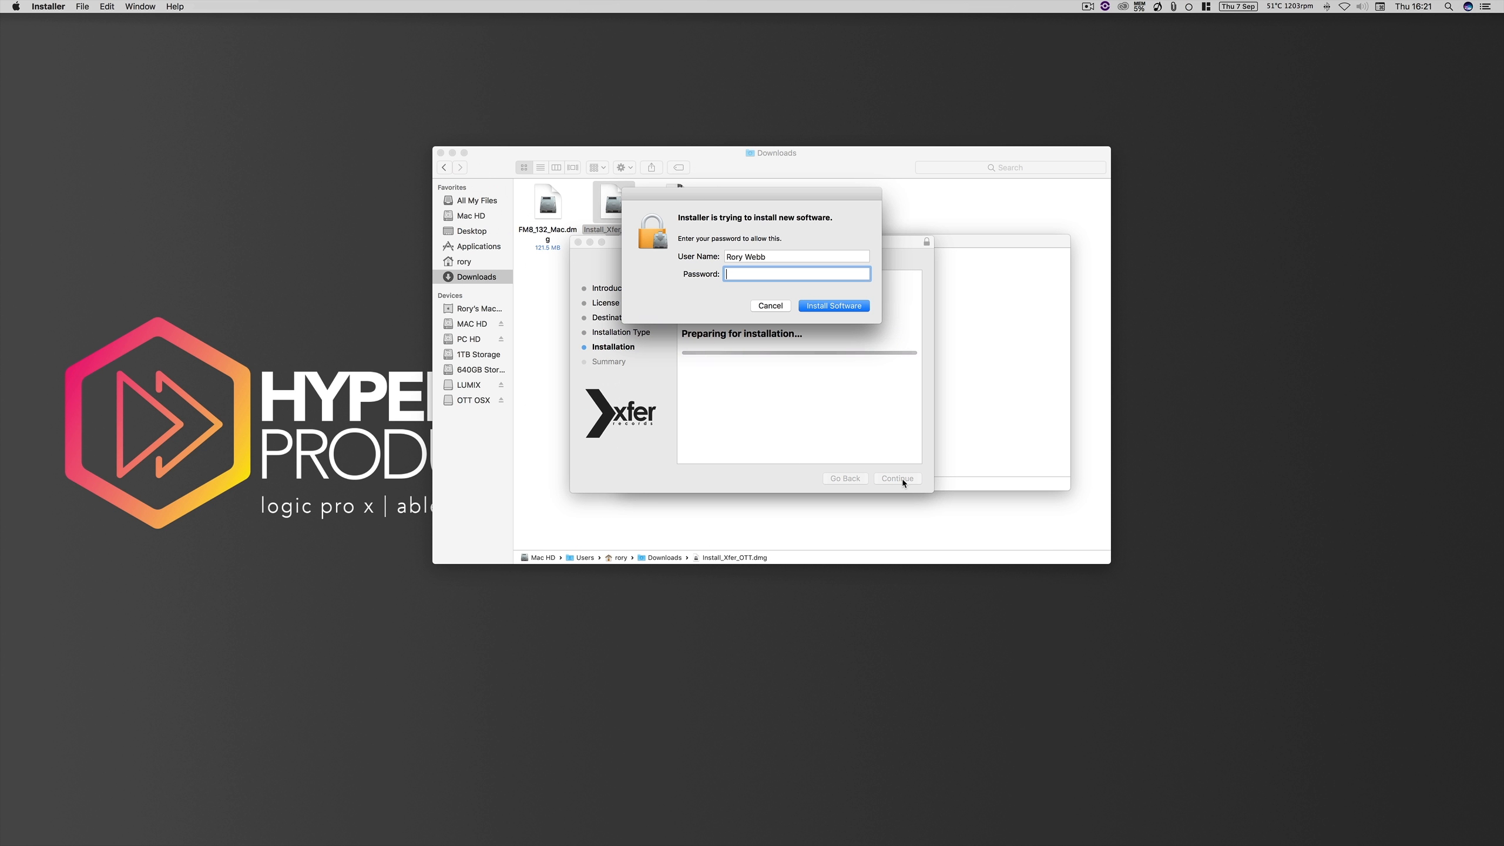
type("•••••••••••••••••")
key("Return")
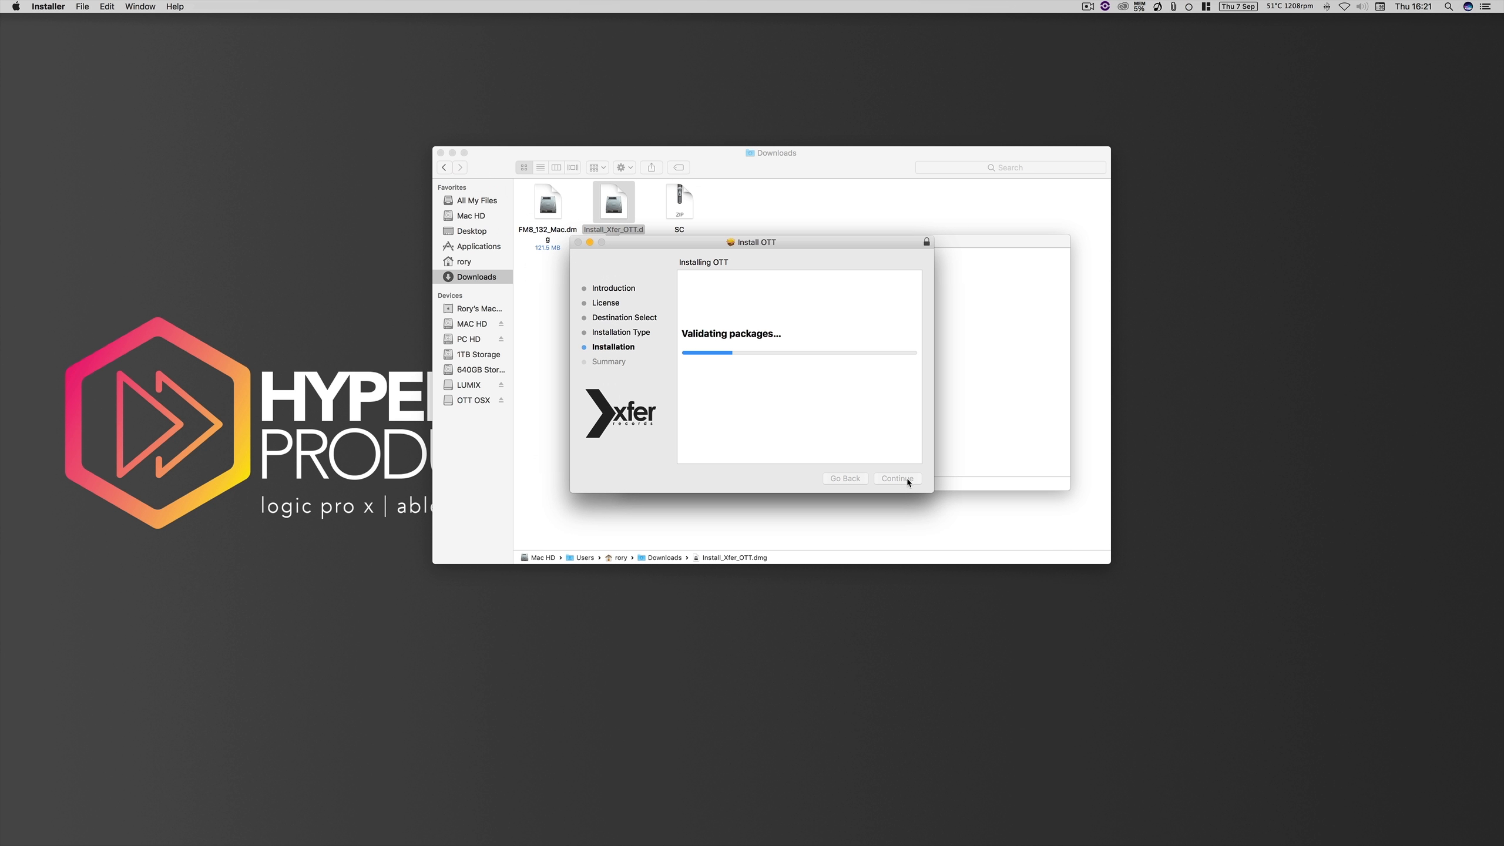
Finish the OTT installation, move its installer to the Trash and close the installer window
left_click(901, 478)
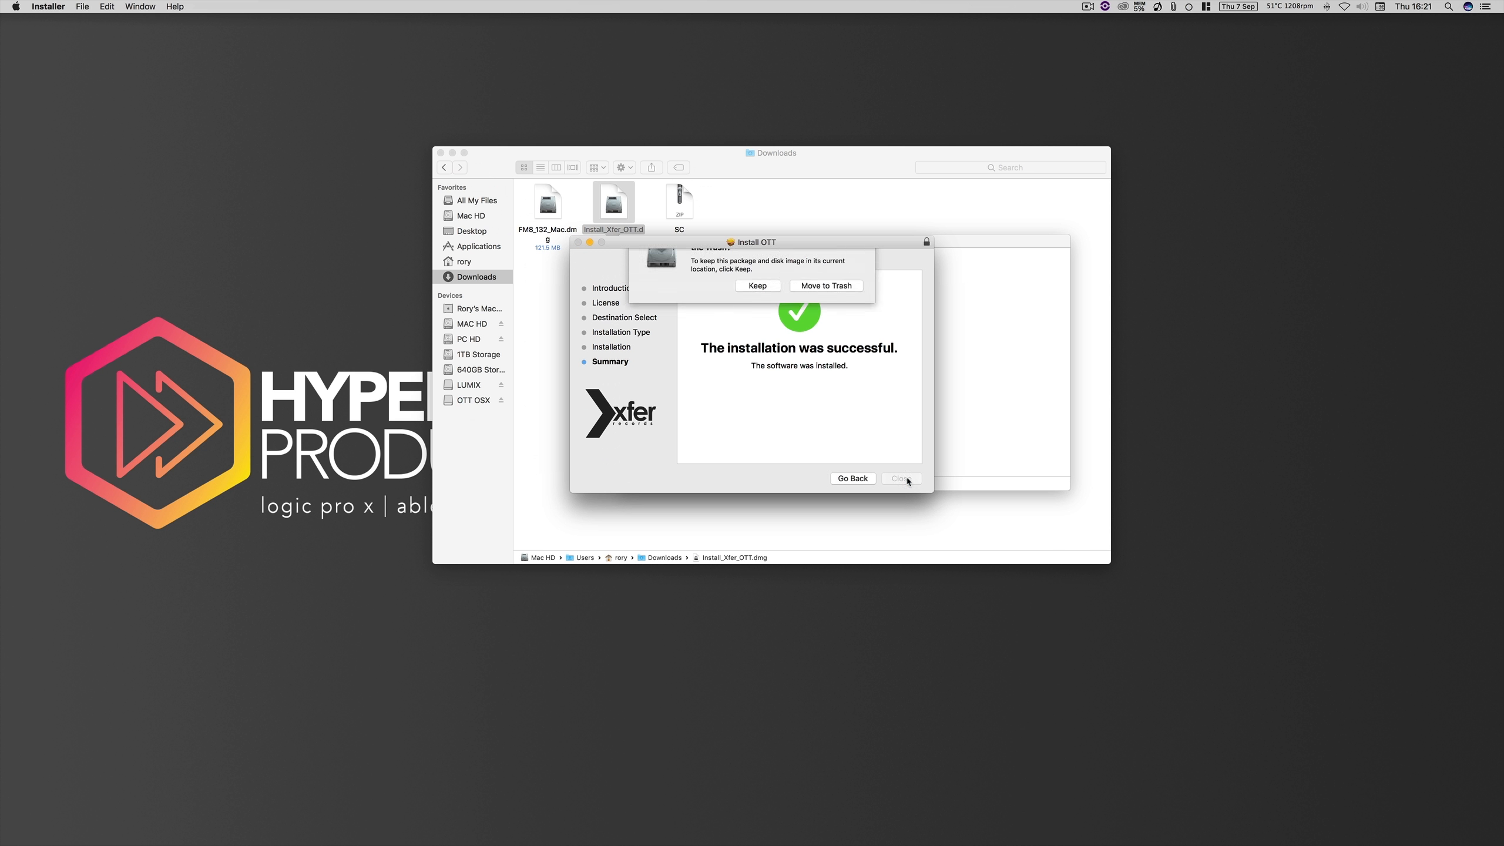
left_click(804, 318)
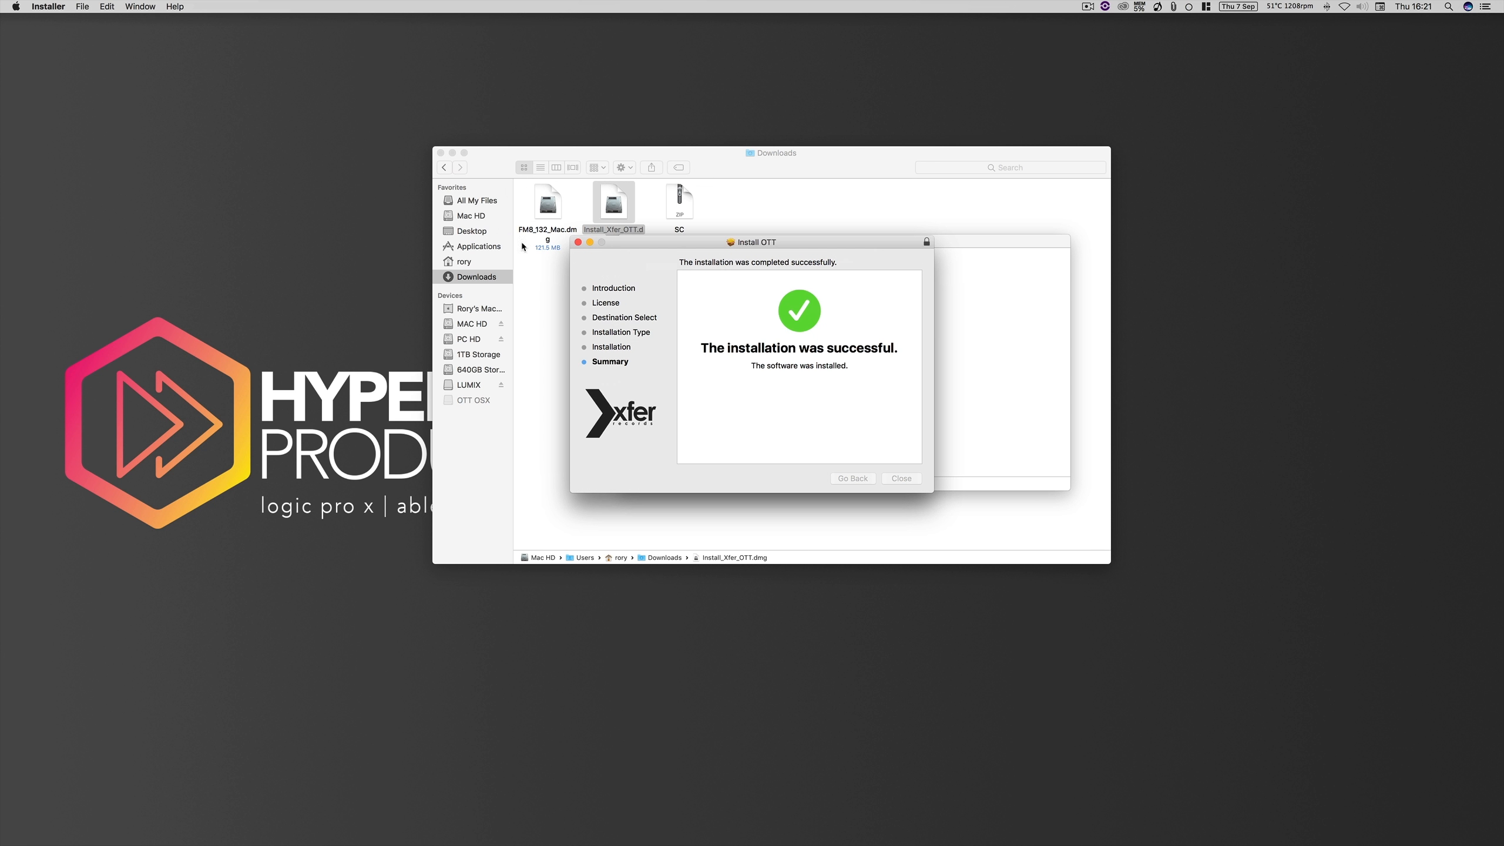
left_click(577, 241)
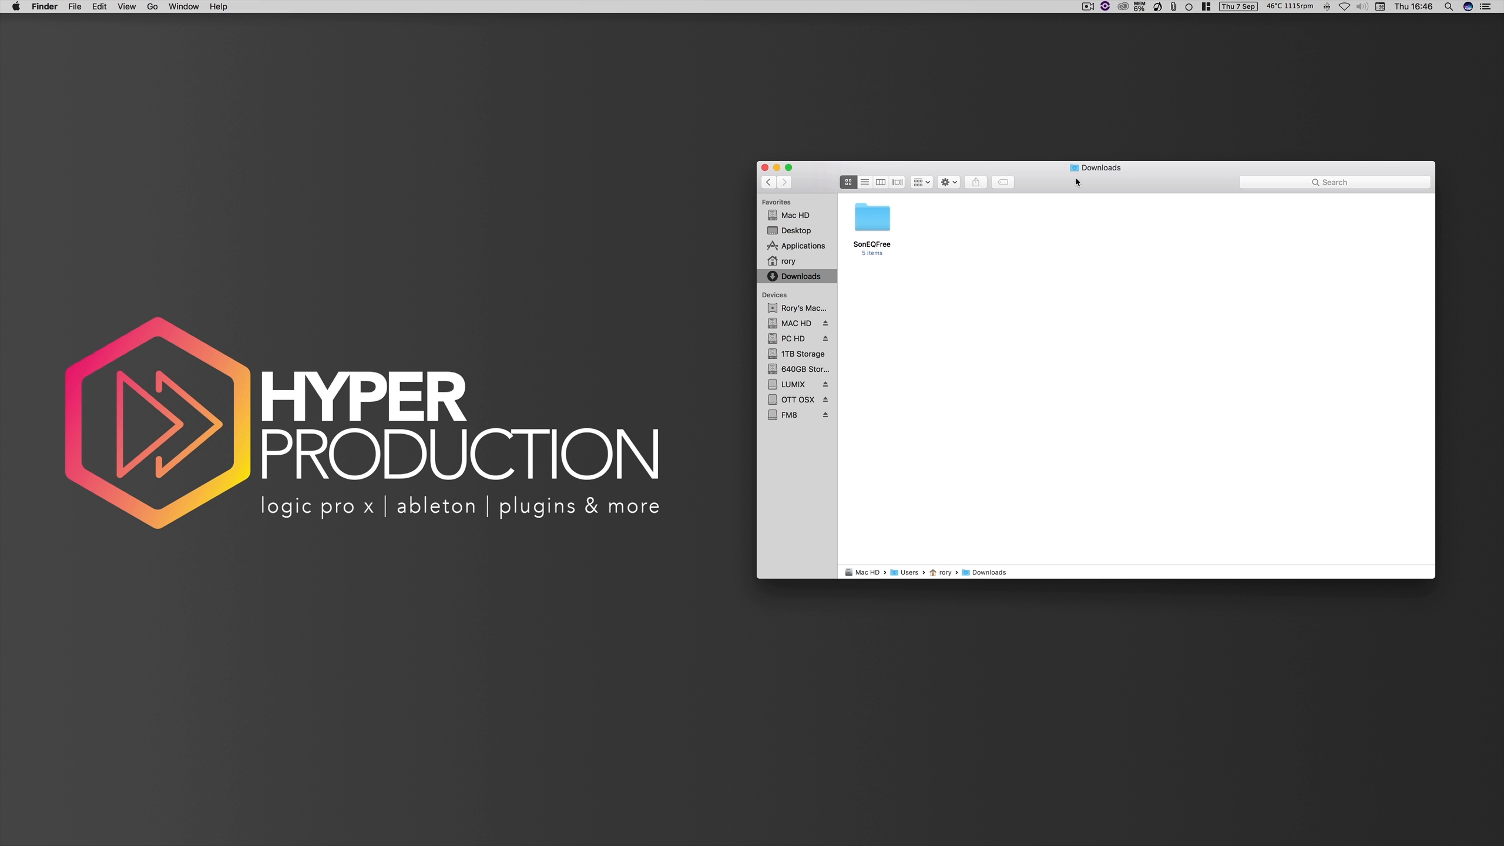
Open the SonEQFree folder in Downloads and bring up the minimized Mac HD window beside it
double_click(877, 218)
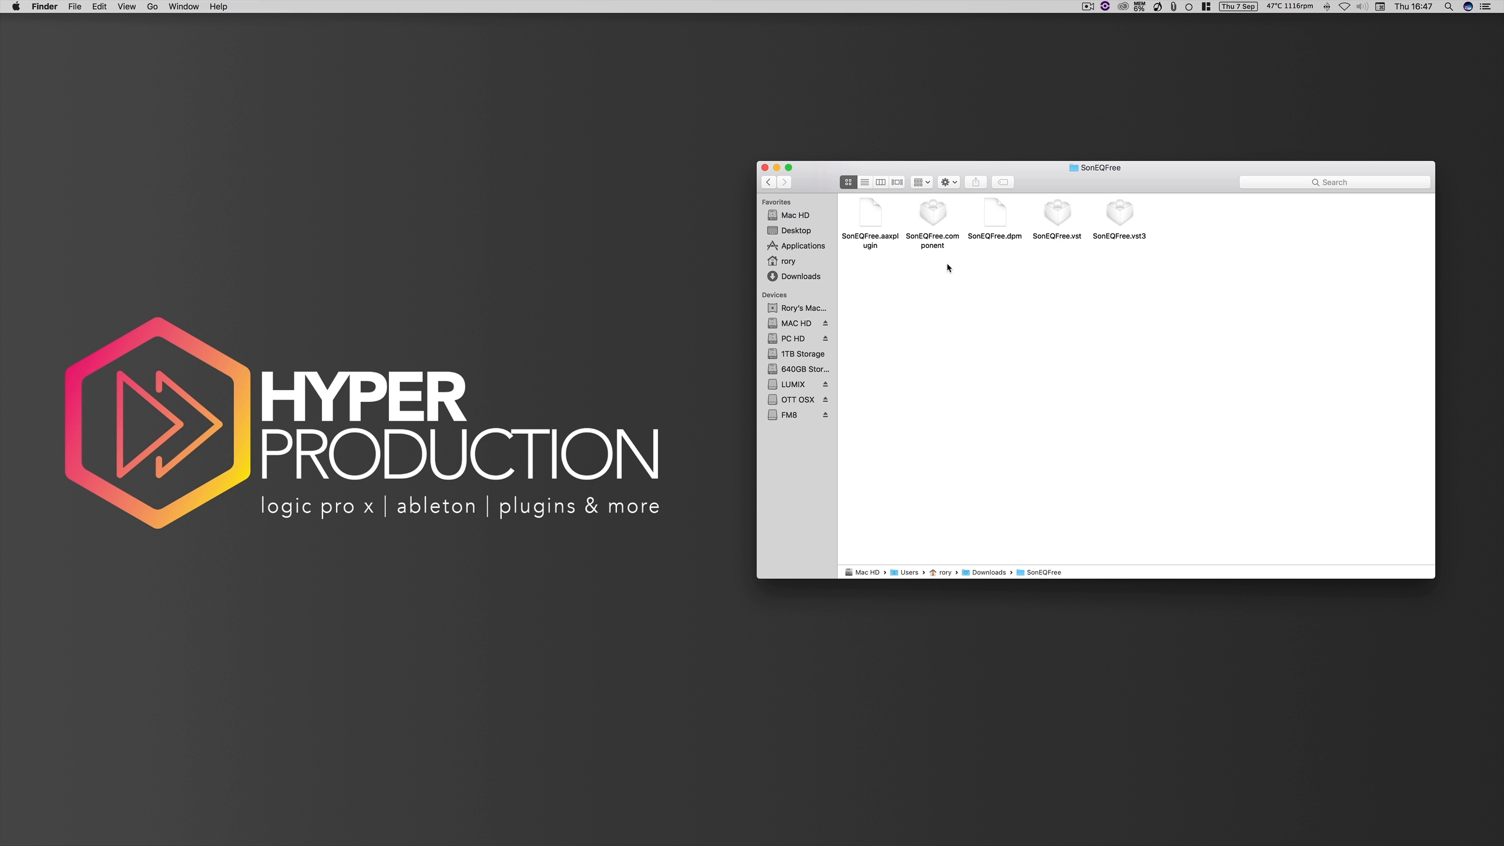
mouse_move(700, 844)
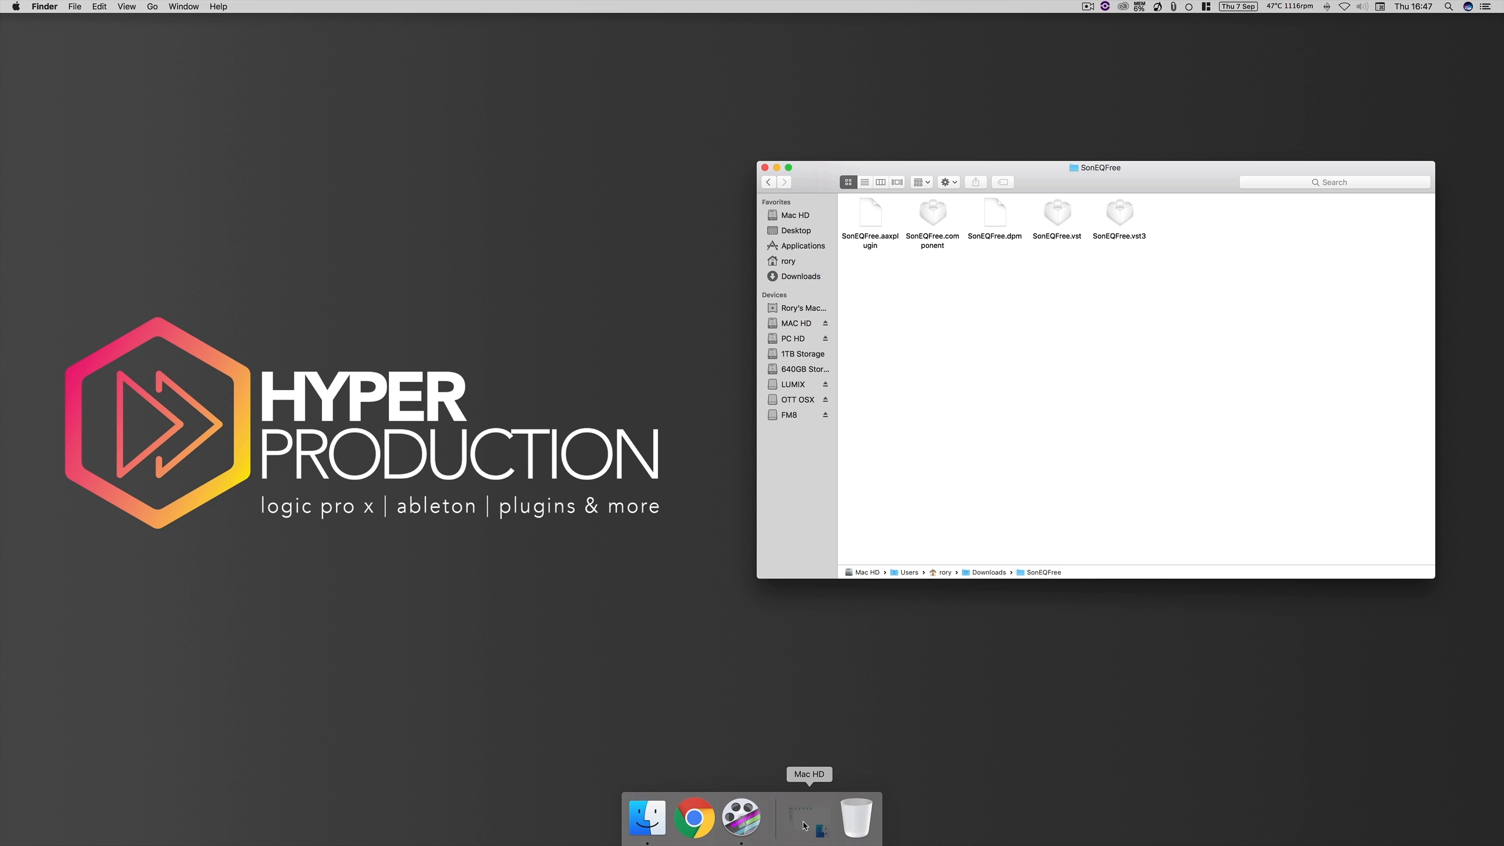
left_click_drag(804, 825, 725, 656)
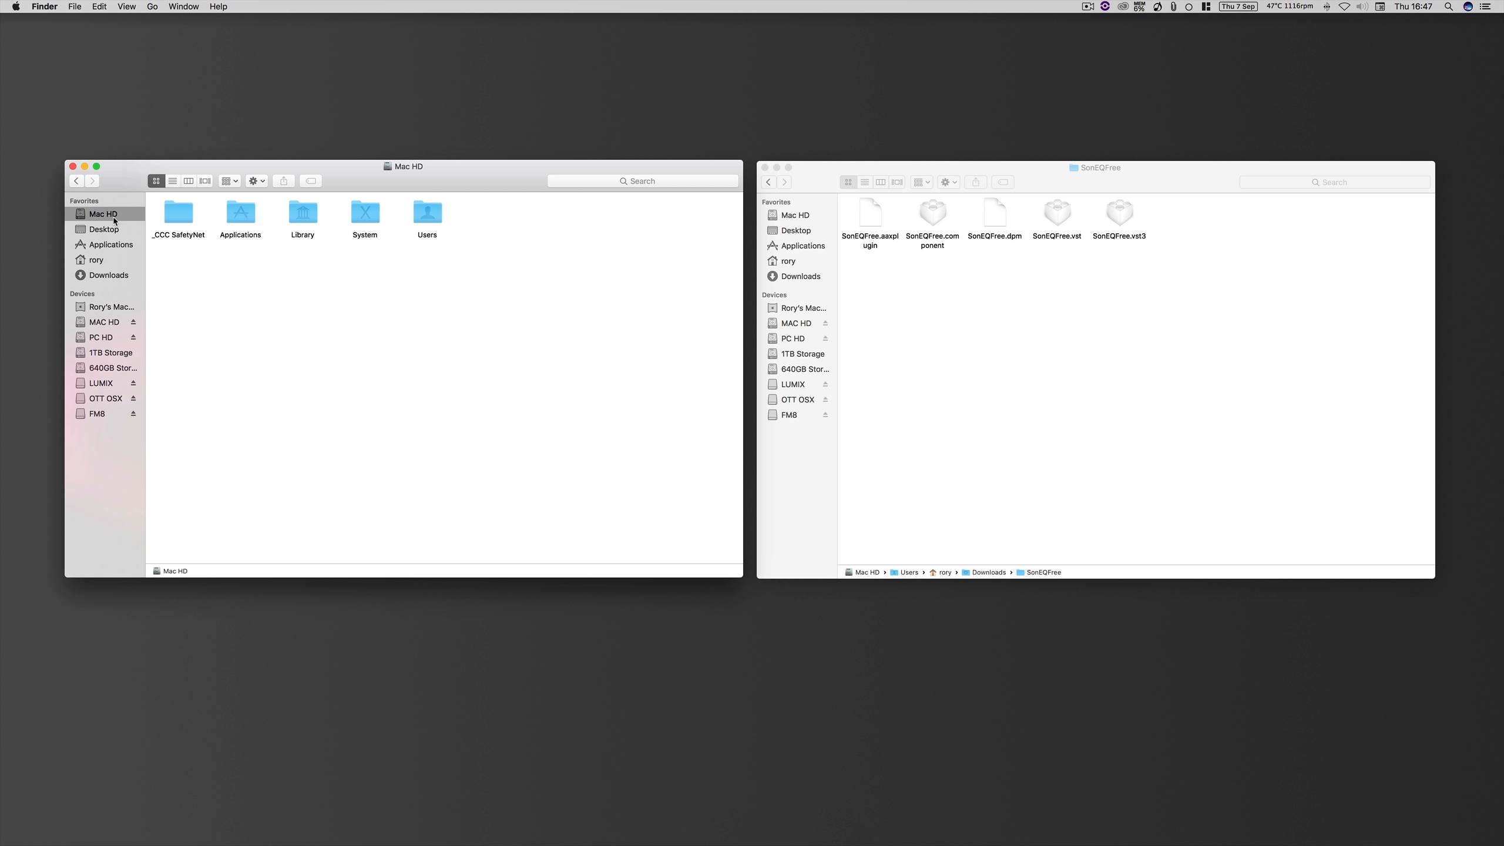
Move SonEQFree.aaxplugin into Mac HD/Library/Application Support/Avid/Audio/Plug-Ins
double_click(305, 214)
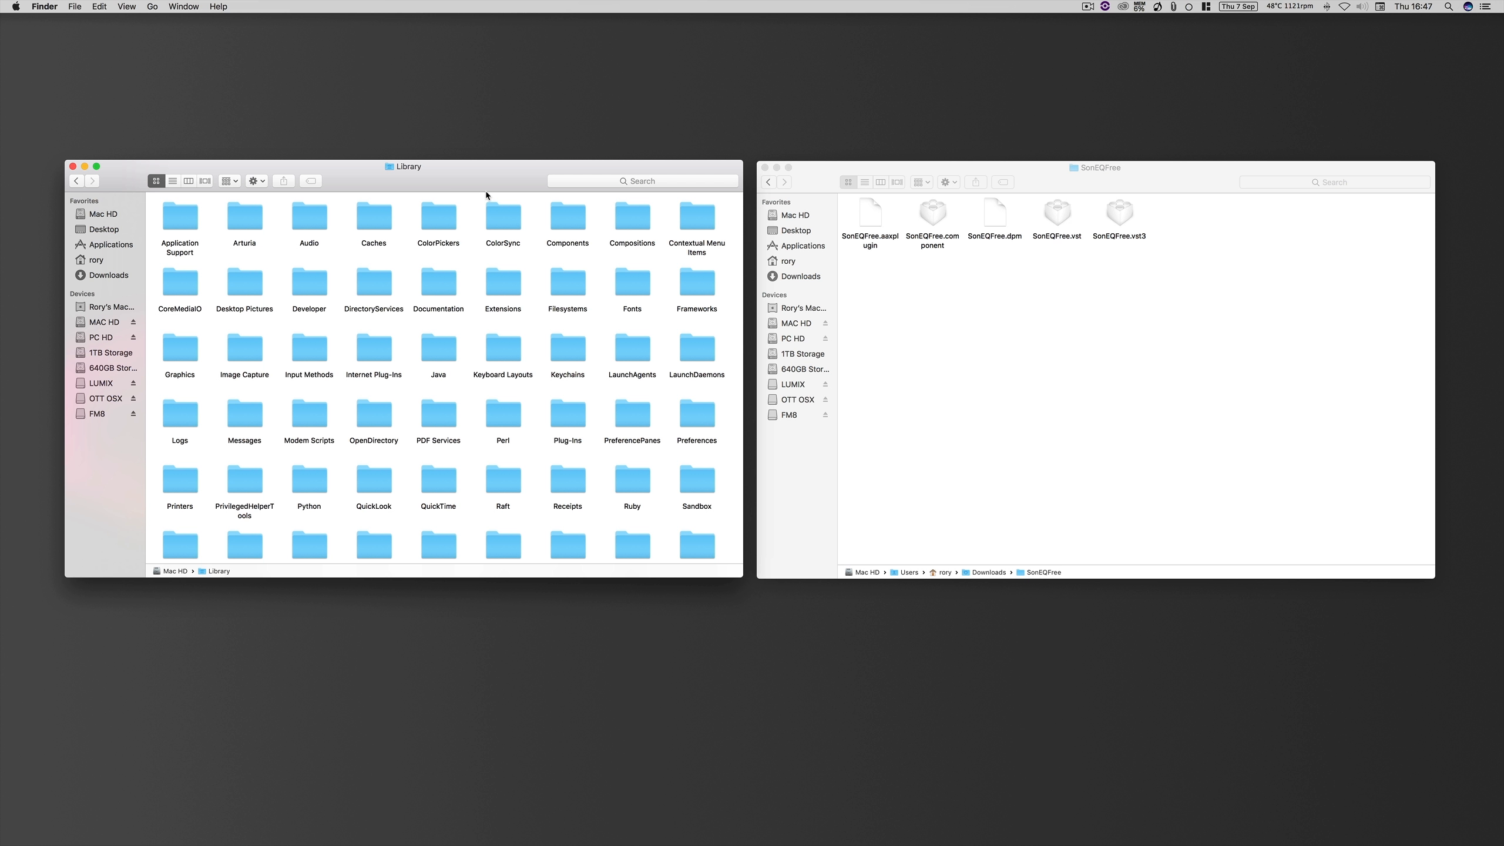
double_click(191, 227)
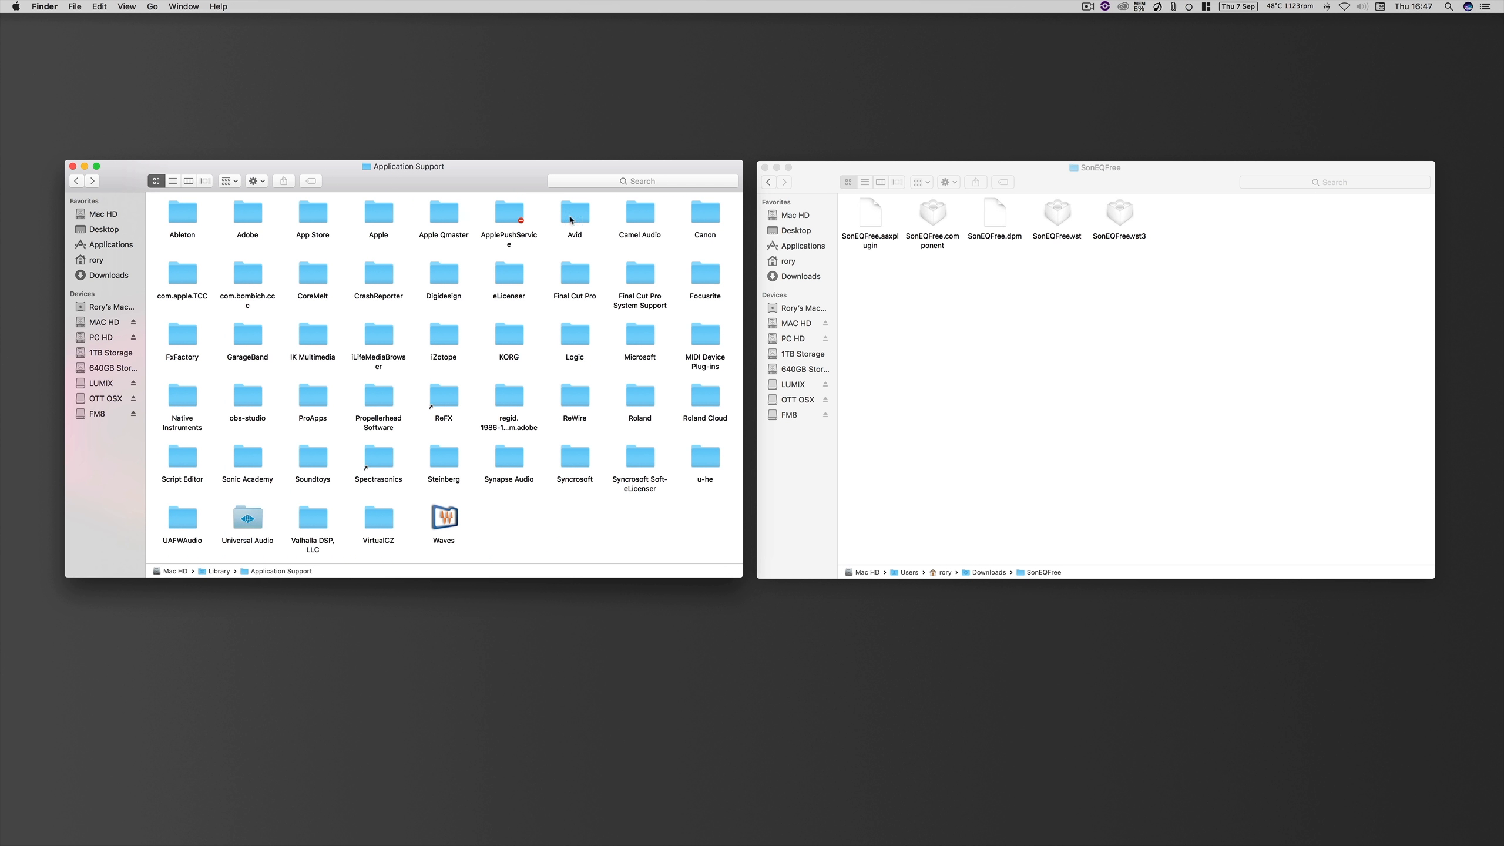
double_click(572, 219)
double_click(241, 216)
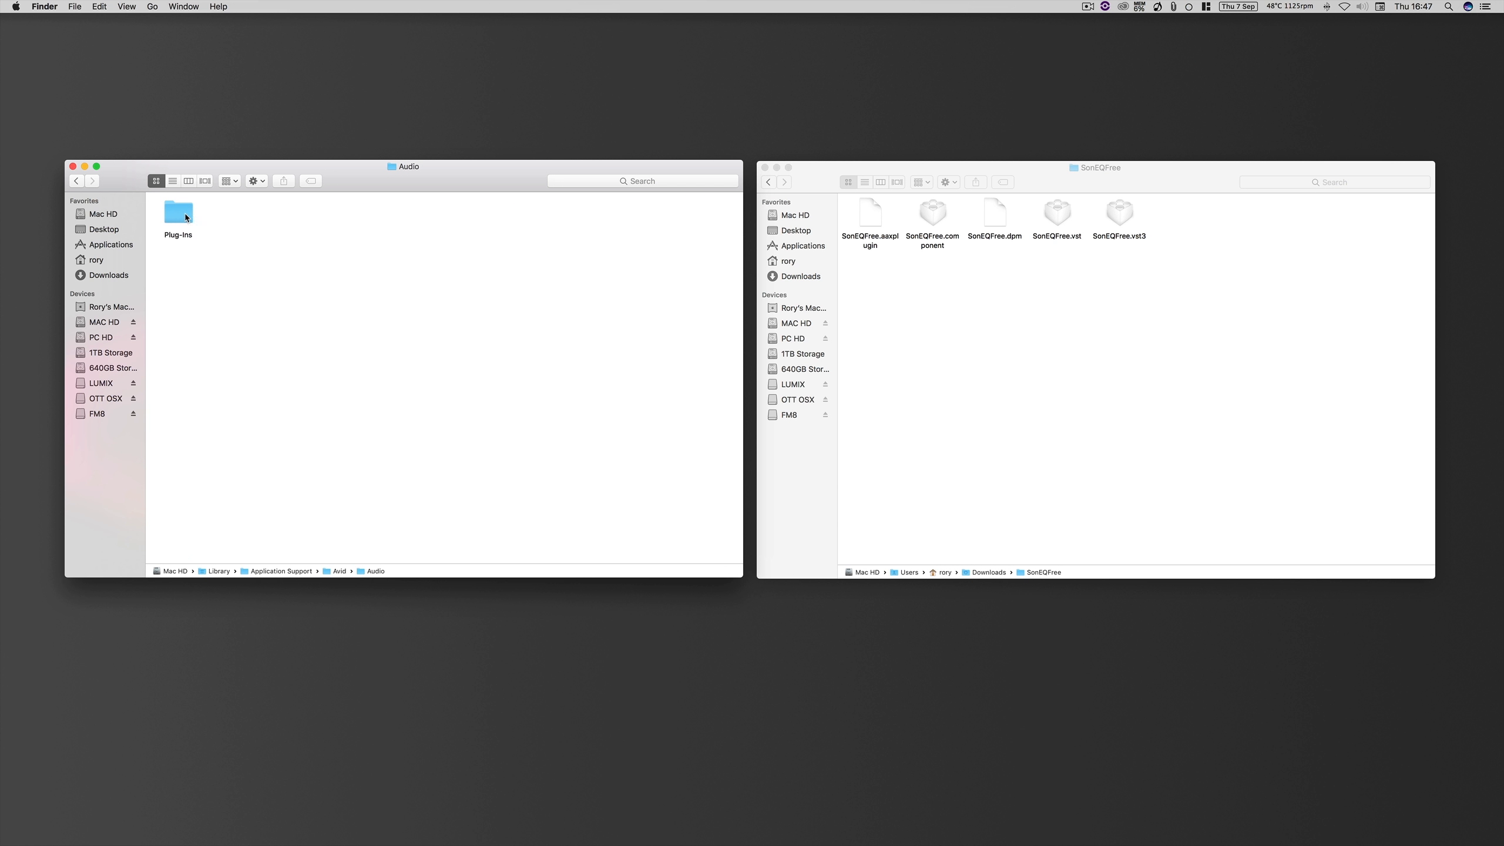
double_click(186, 218)
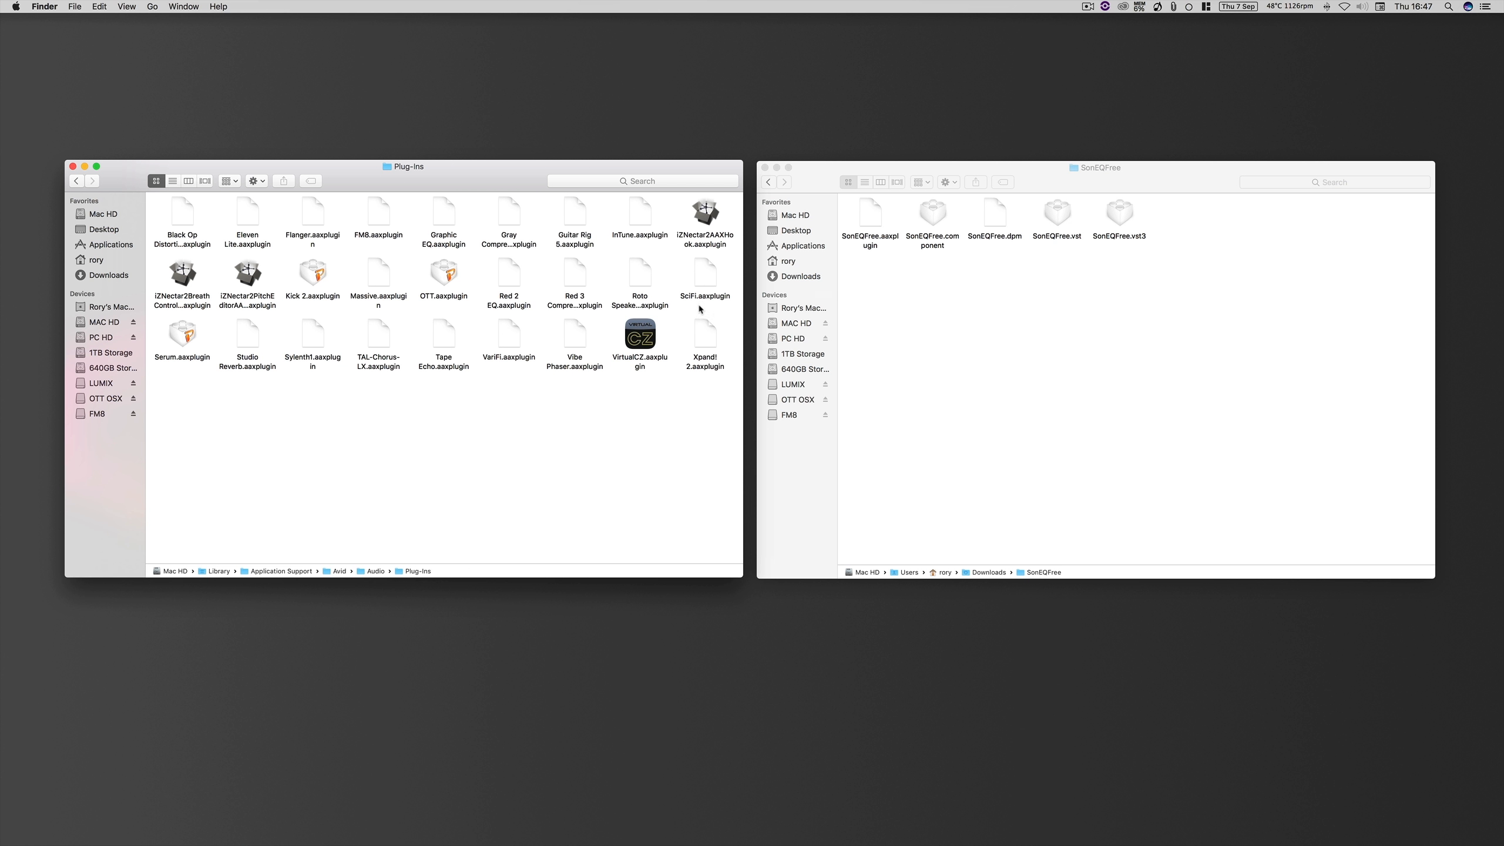
left_click_drag(870, 222, 222, 412)
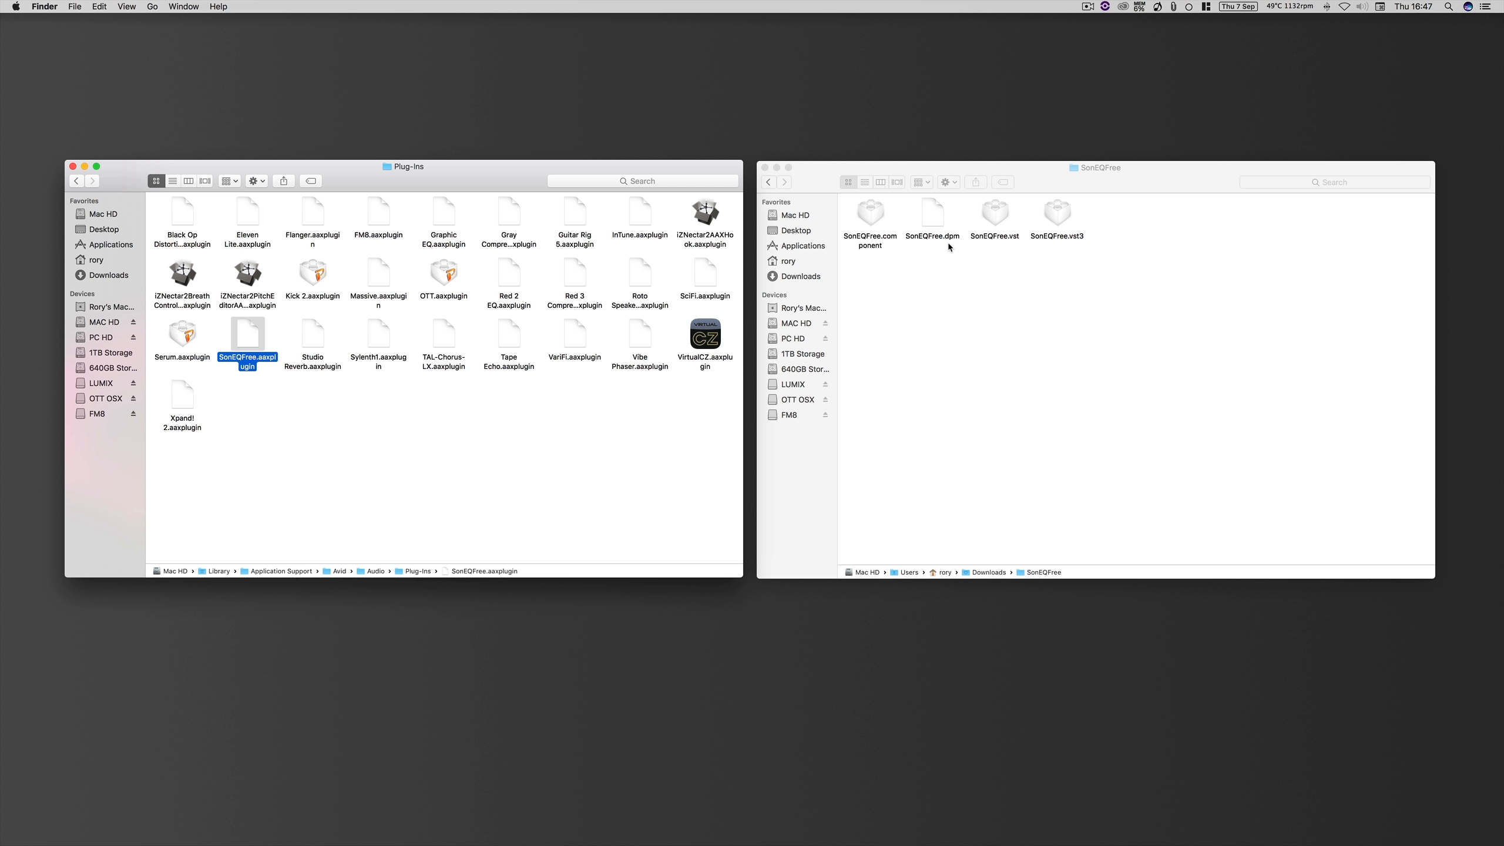
Move SonEQFree.dpm into the Plug-Ins folder under Library/Application Support/Digidesign
left_click(77, 181)
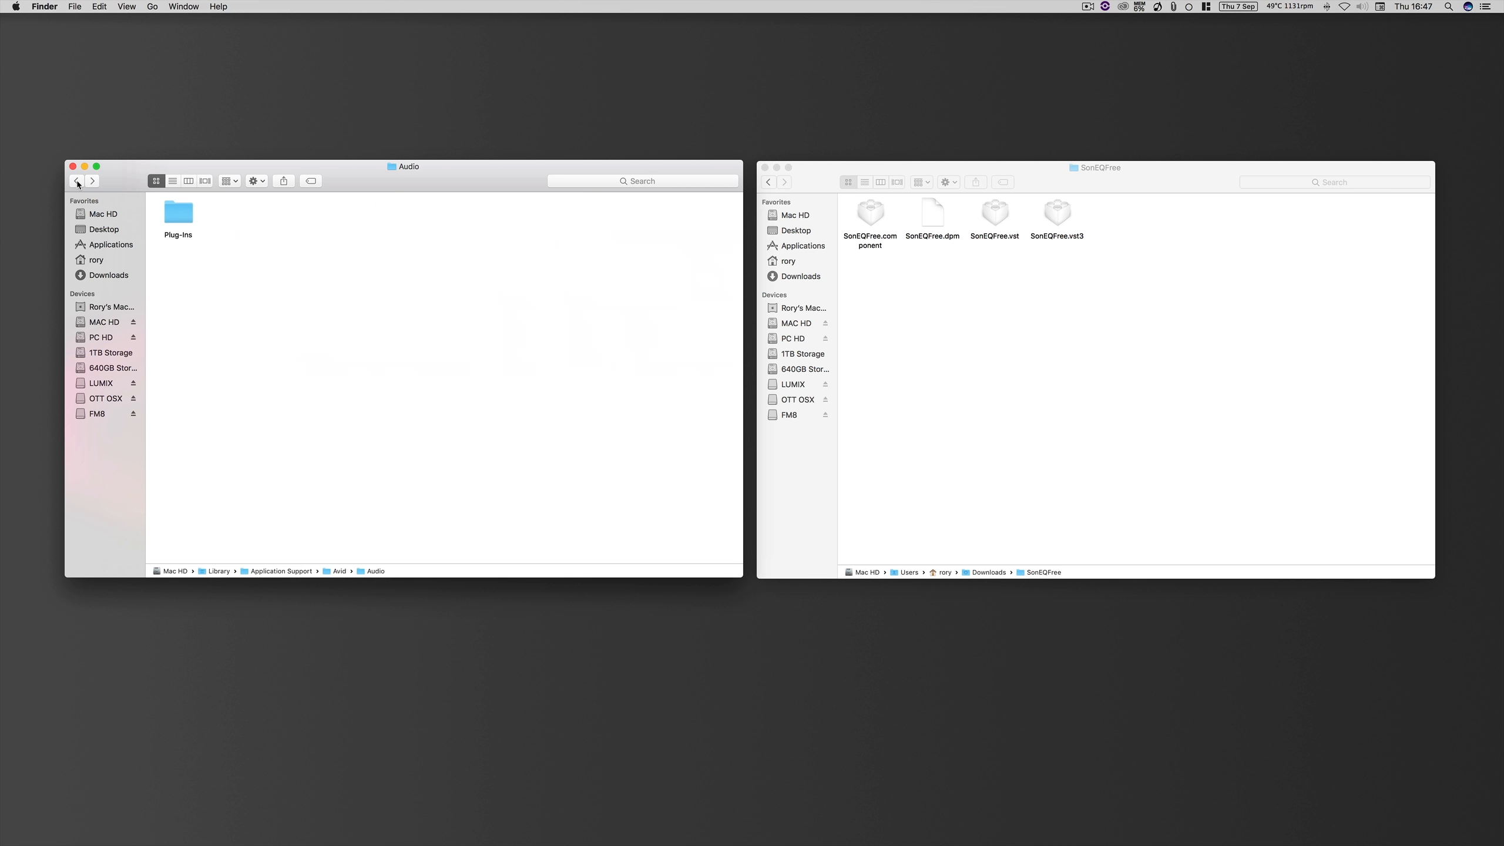
left_click(77, 181)
left_click(77, 182)
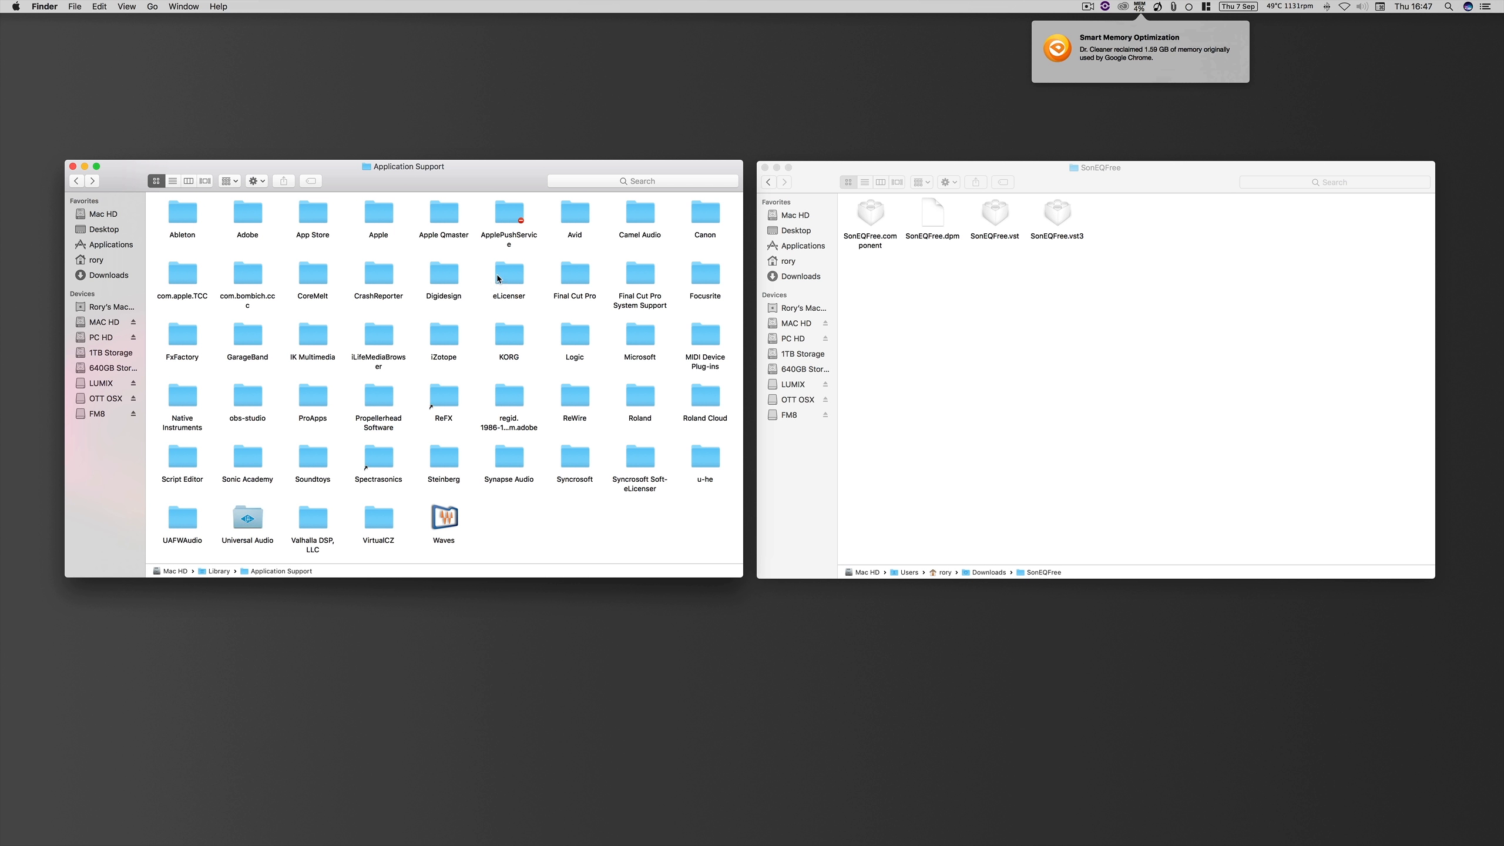
double_click(443, 275)
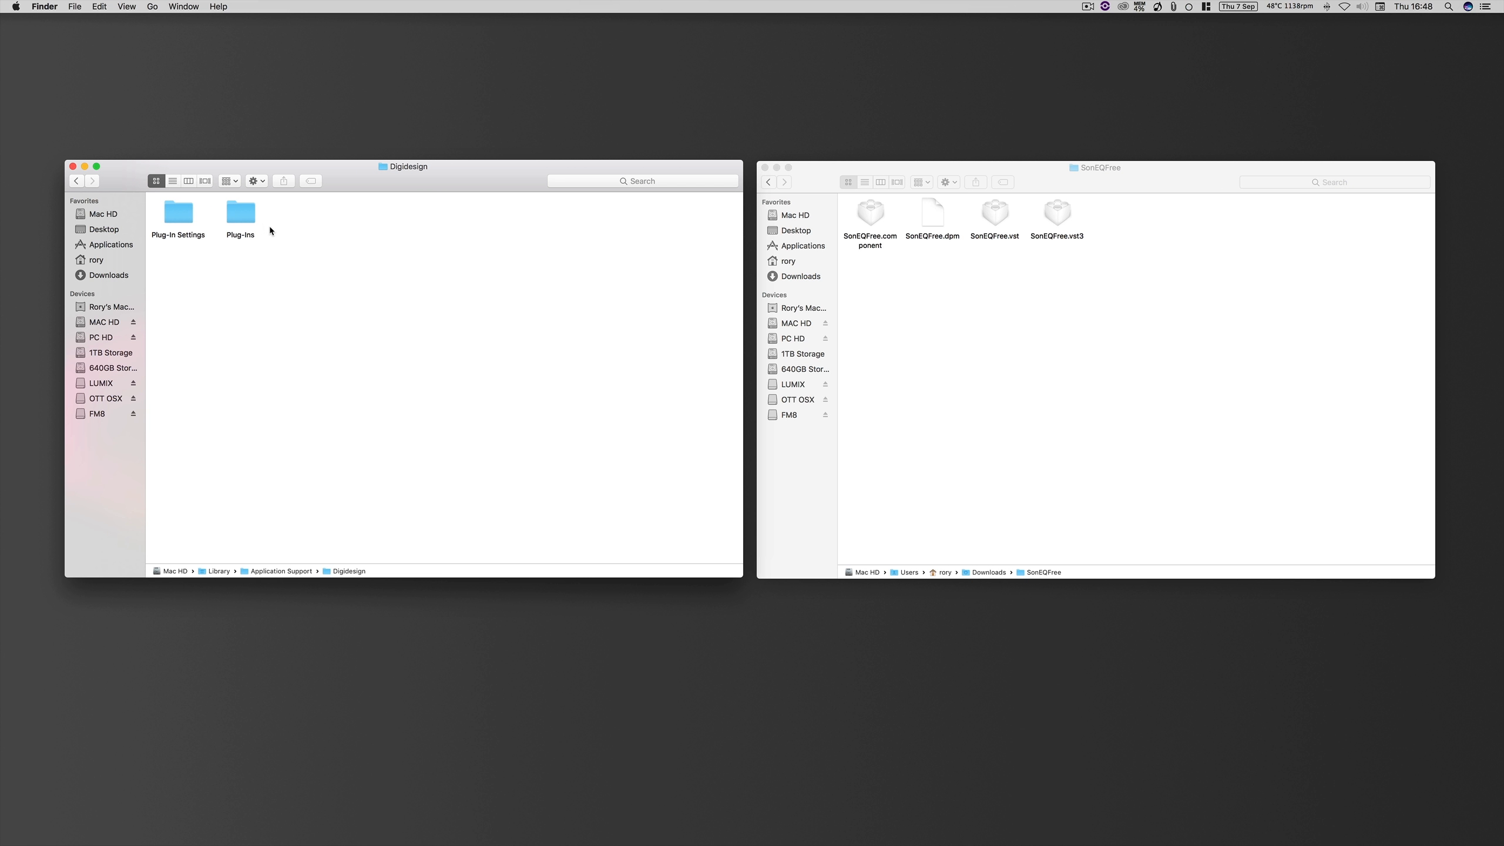
double_click(241, 215)
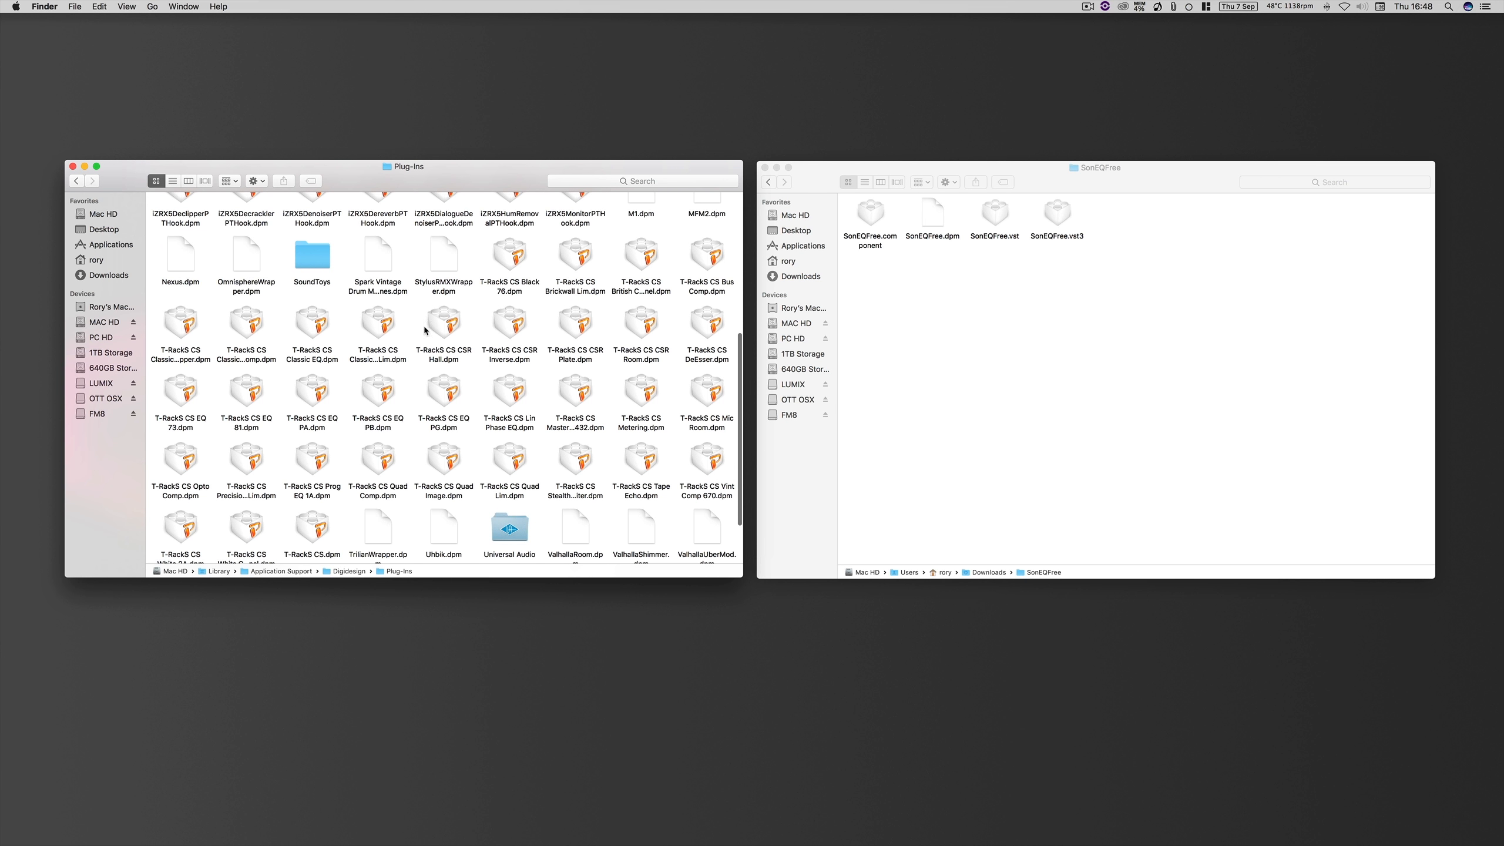
scroll(621, 368, "down", 3)
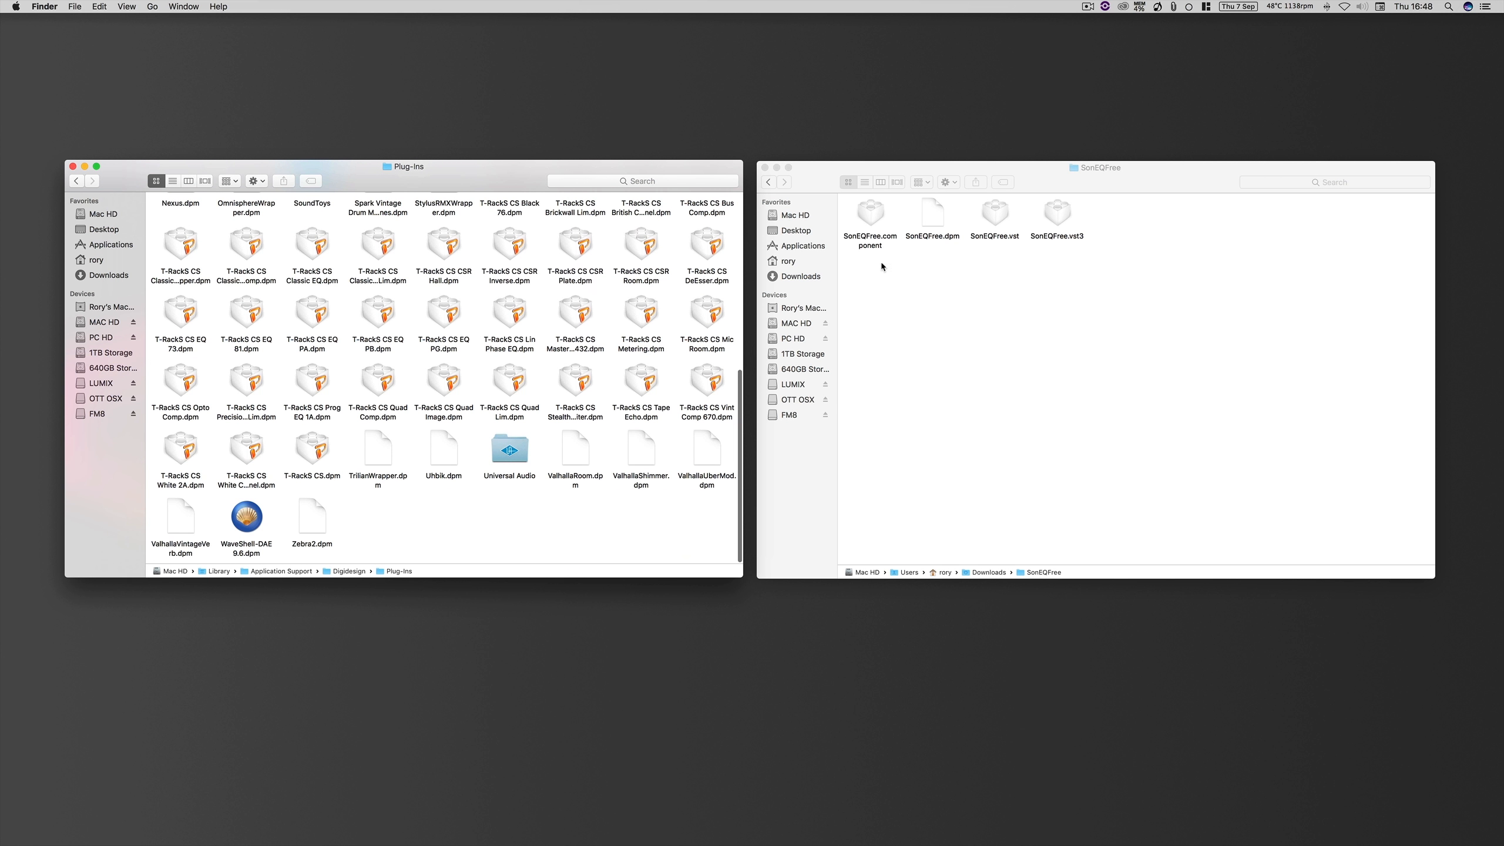
left_click_drag(938, 219, 382, 525)
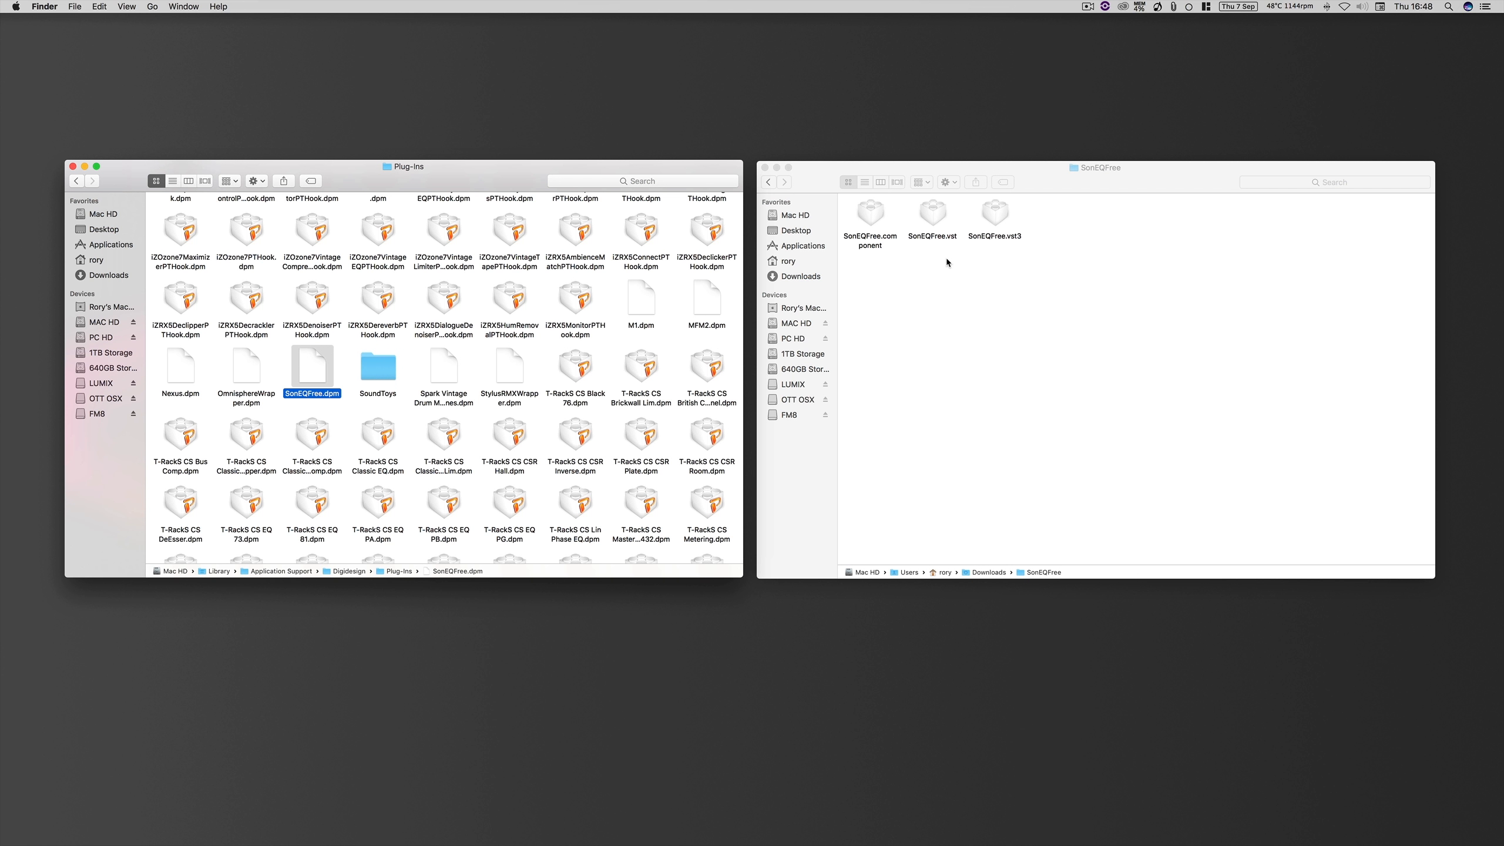
Move SonEQFree.component into Mac HD/Library/Audio/Plug-Ins/Components
left_click(78, 182)
left_click(78, 182)
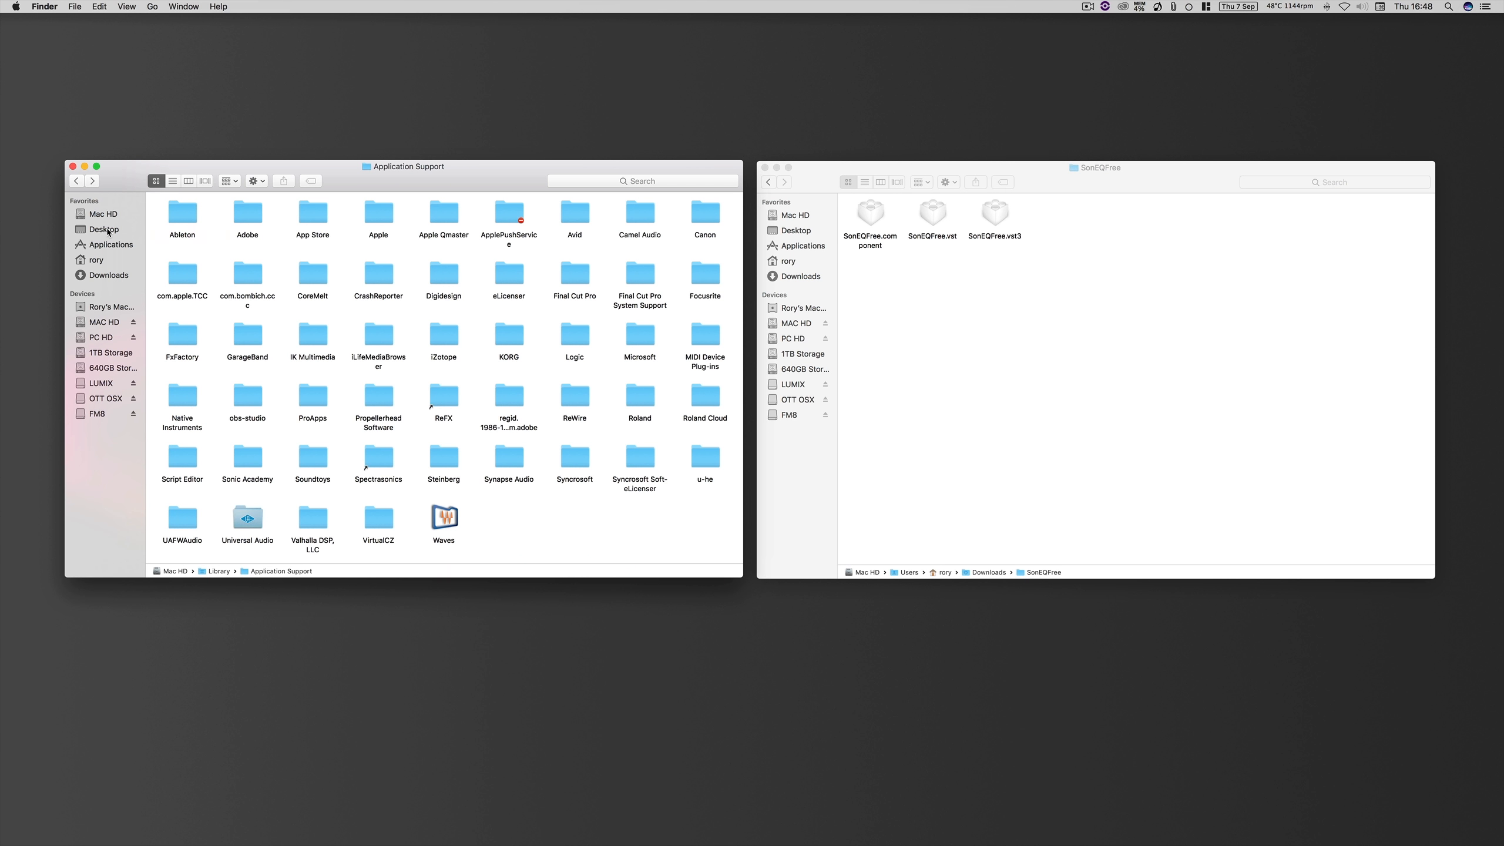
left_click(117, 217)
double_click(309, 219)
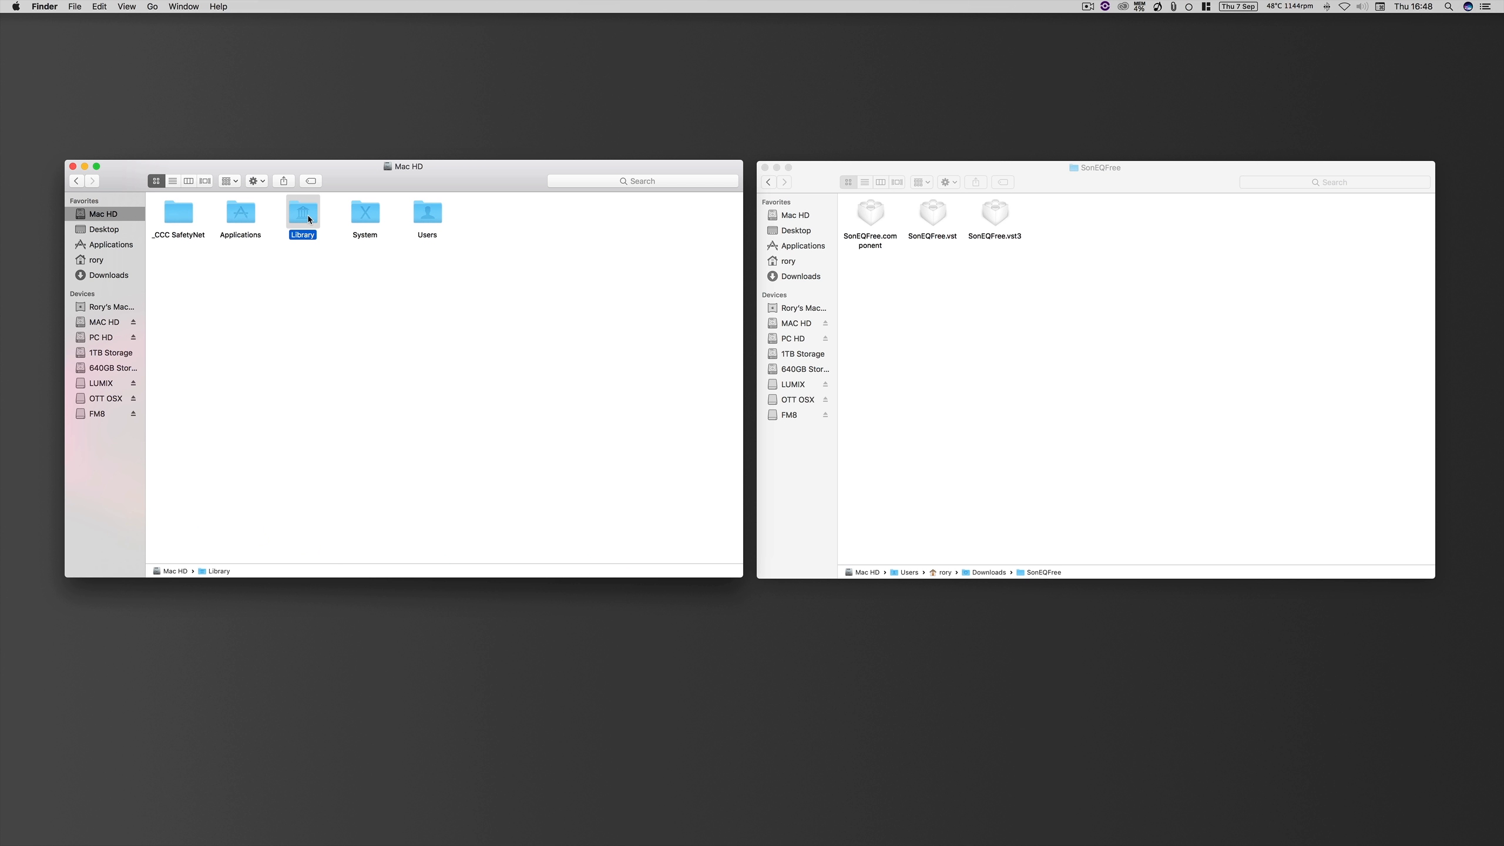
left_click(303, 225)
double_click(303, 225)
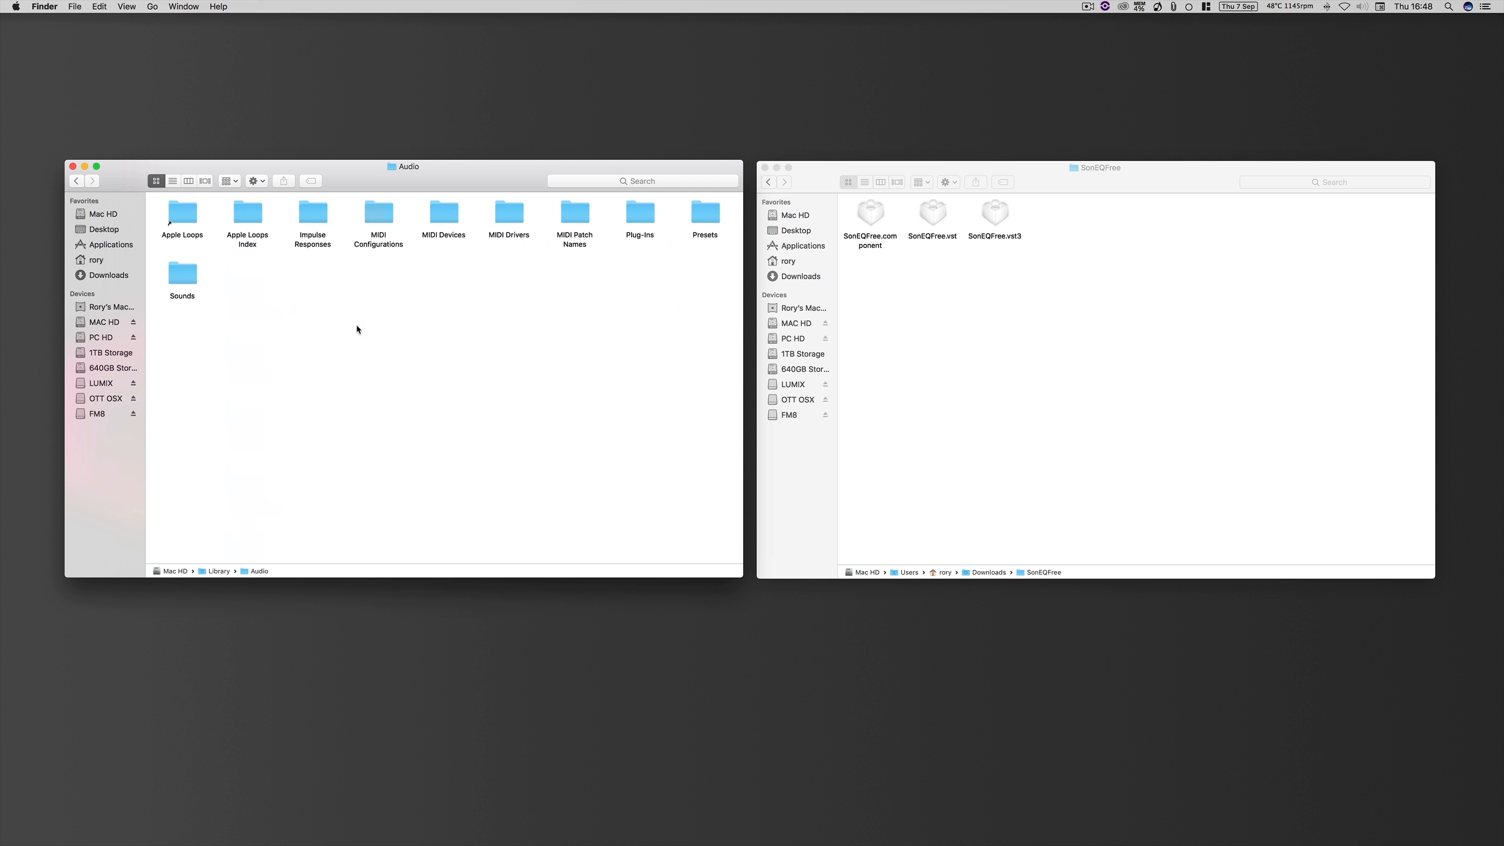
double_click(642, 216)
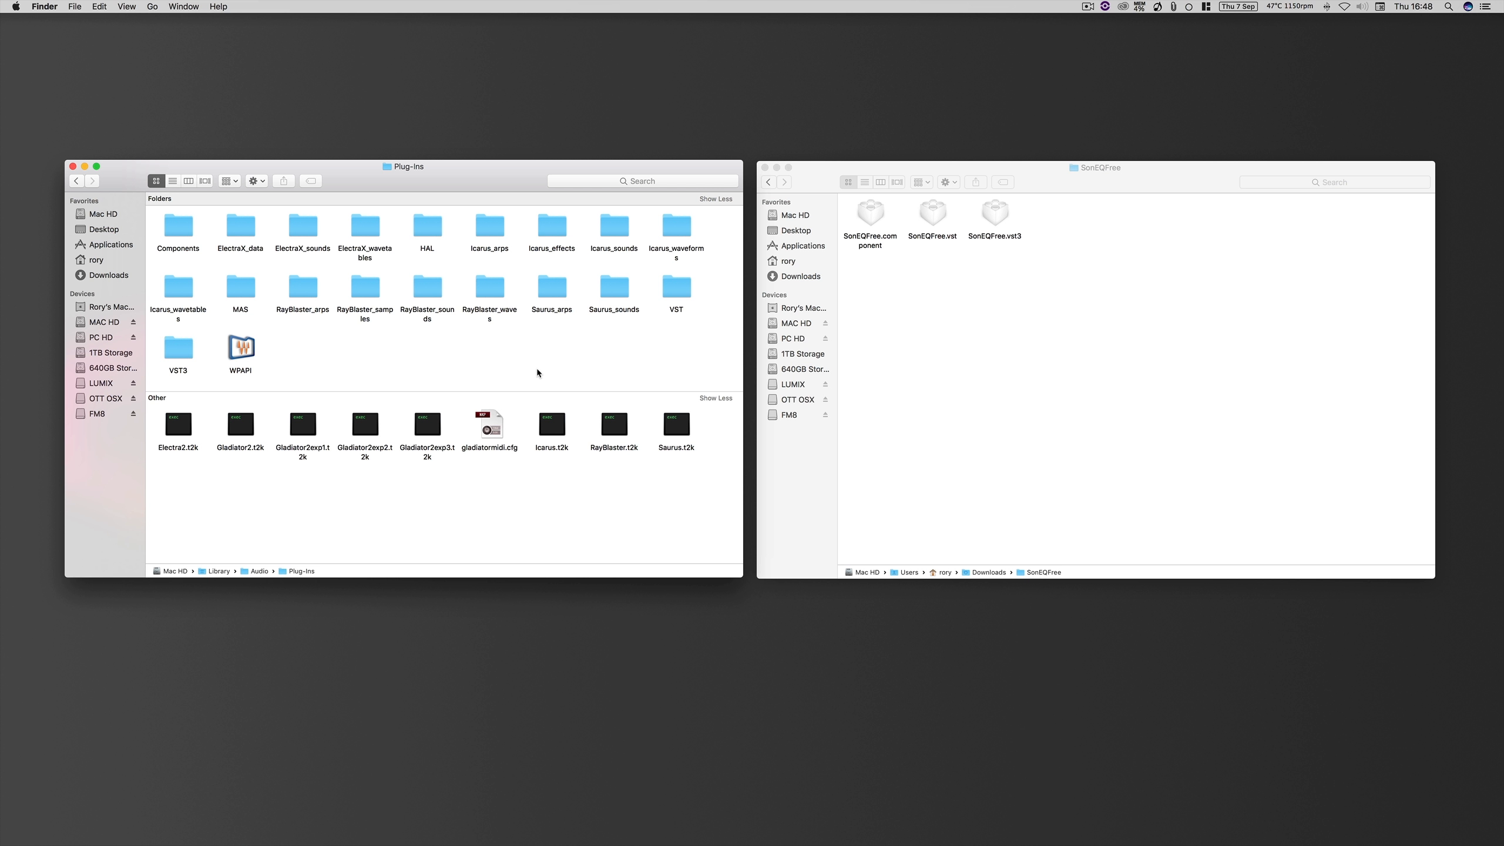
double_click(179, 228)
scroll(607, 348, "down", 15)
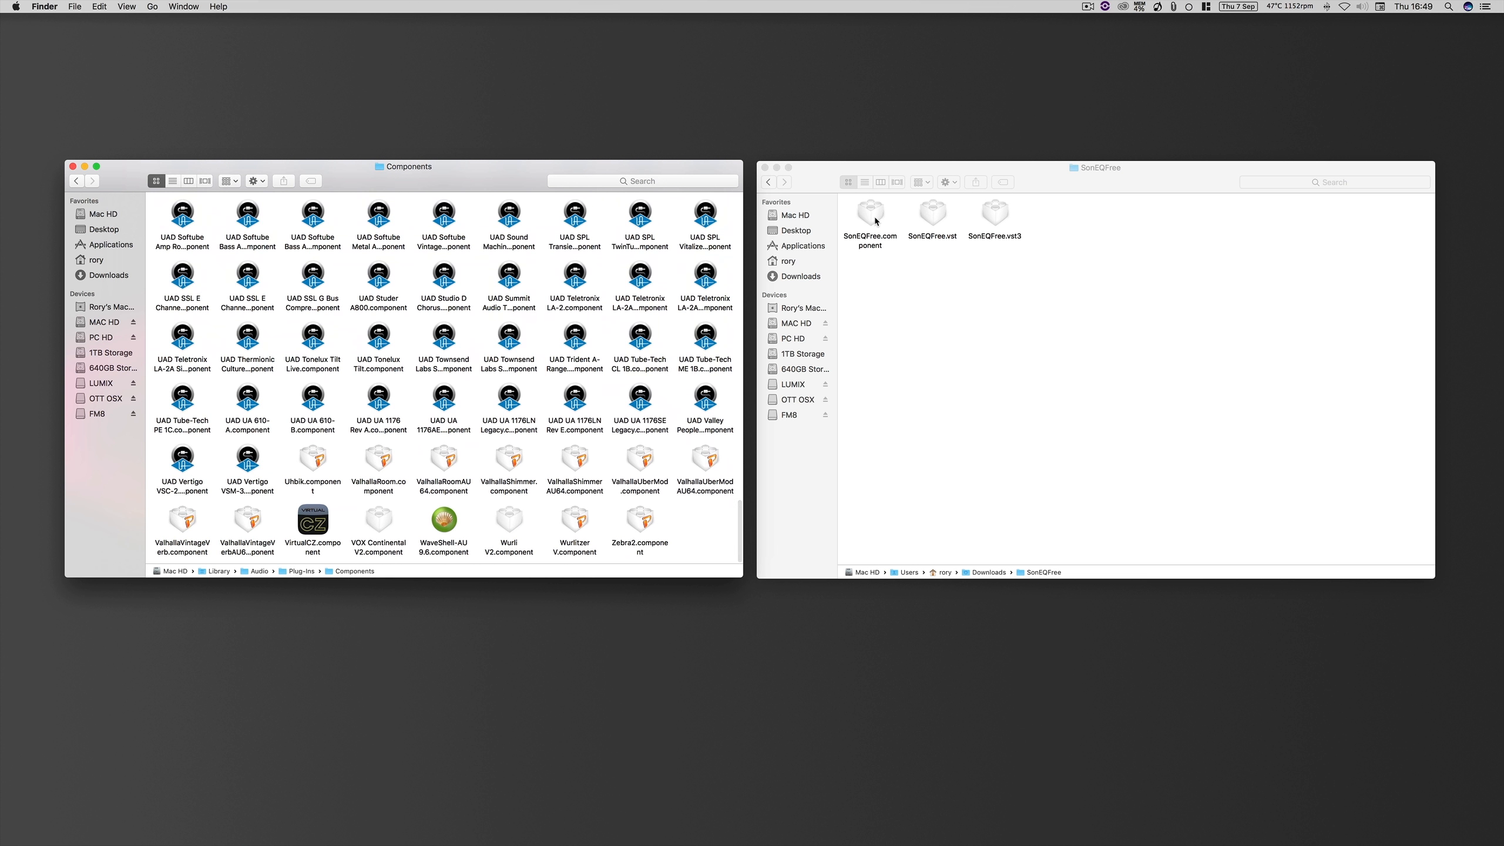
left_click_drag(872, 217, 707, 526)
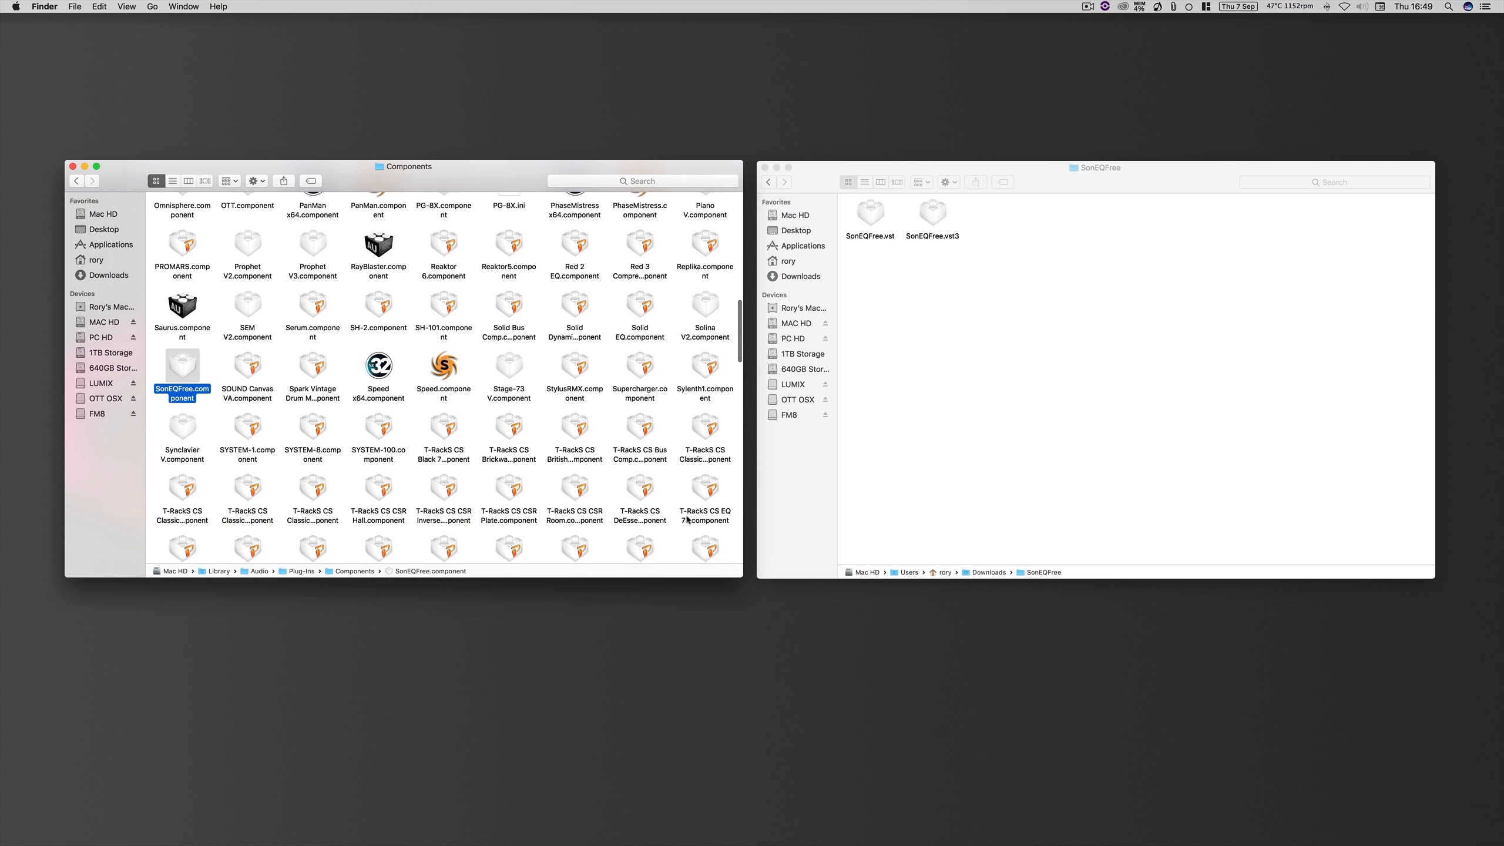
Move SonEQFree.vst into the VST folder under Library/Audio/Plug-Ins
left_click(77, 181)
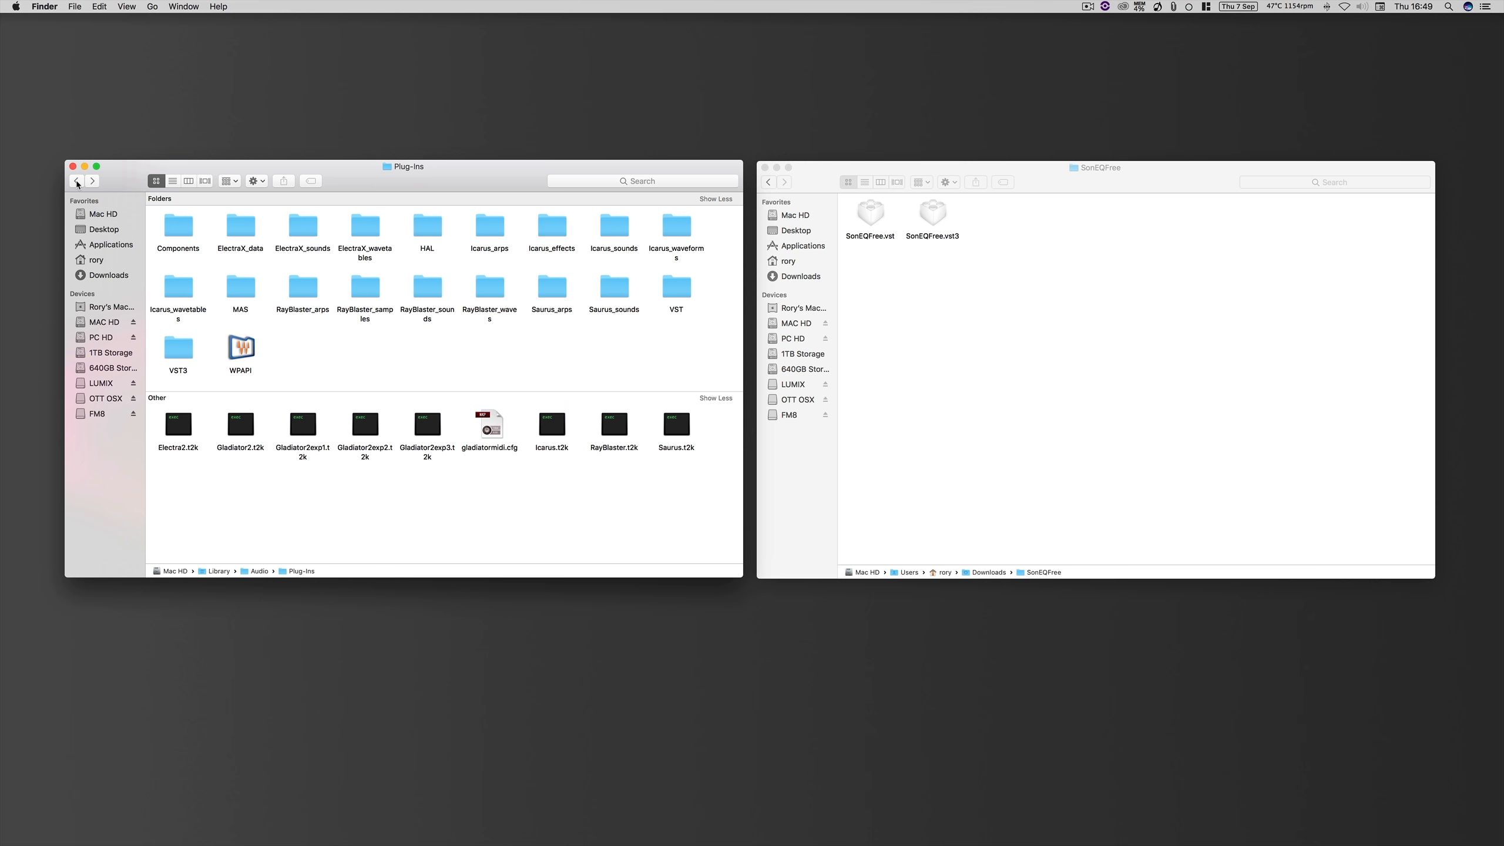
double_click(678, 291)
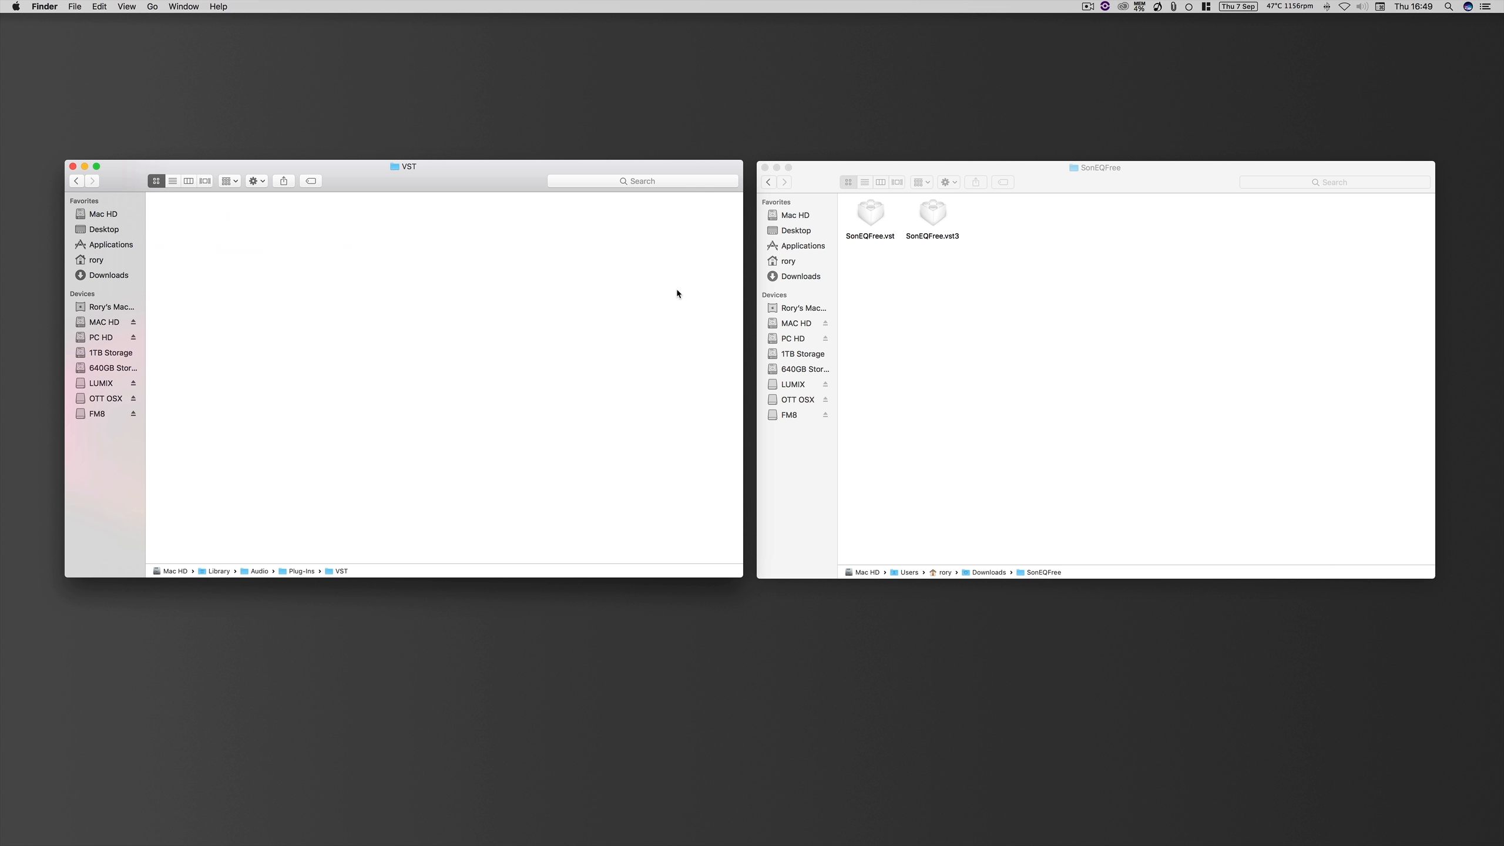
left_click_drag(868, 212, 444, 515)
Move SonEQFree.vst3 into the VST3 folder under Library/Audio/Plug-Ins
left_click(77, 182)
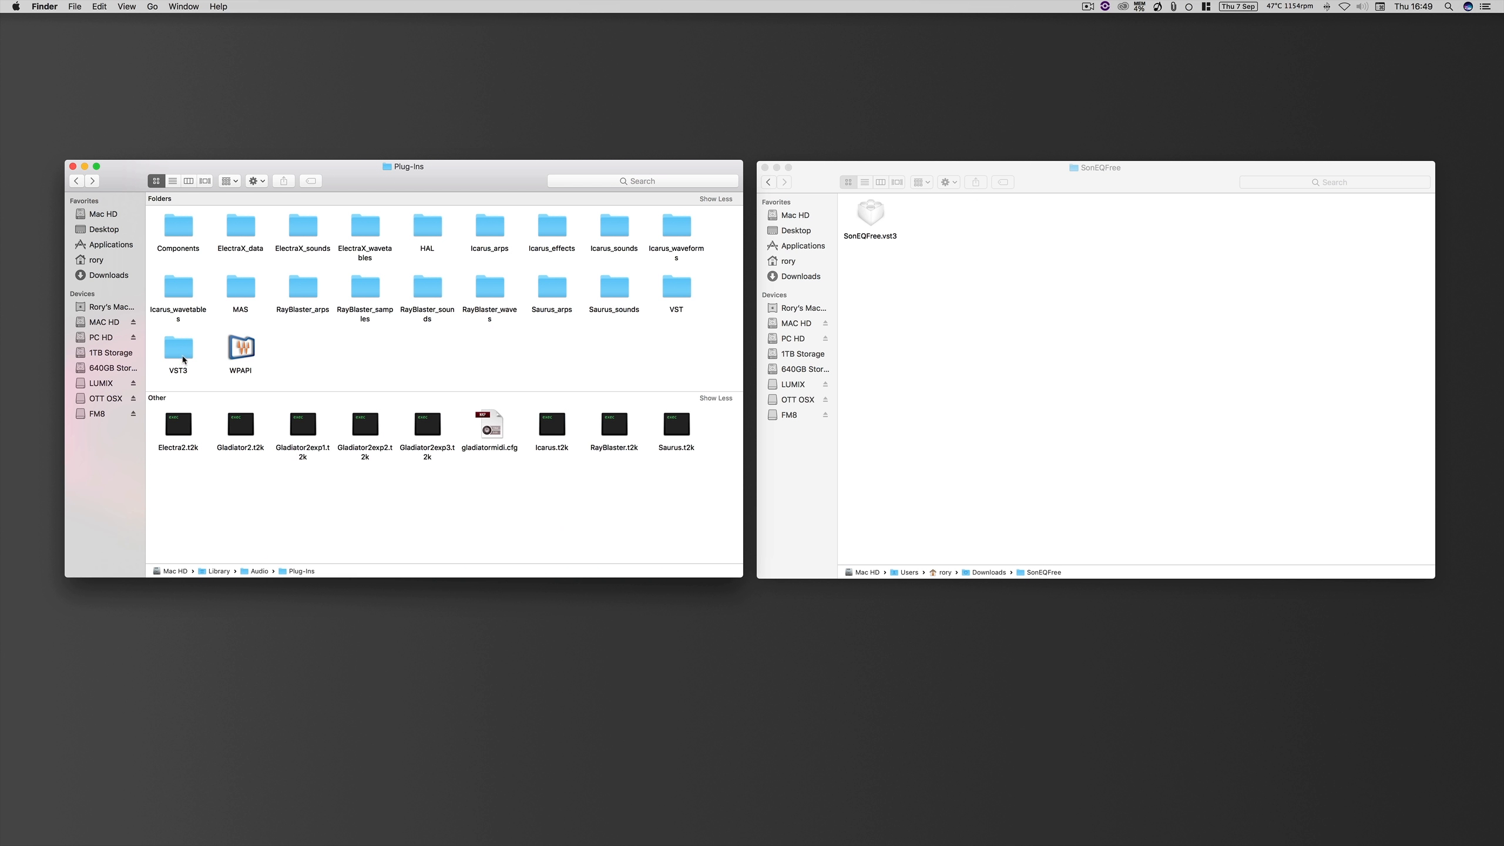
double_click(176, 348)
left_click_drag(868, 214, 379, 517)
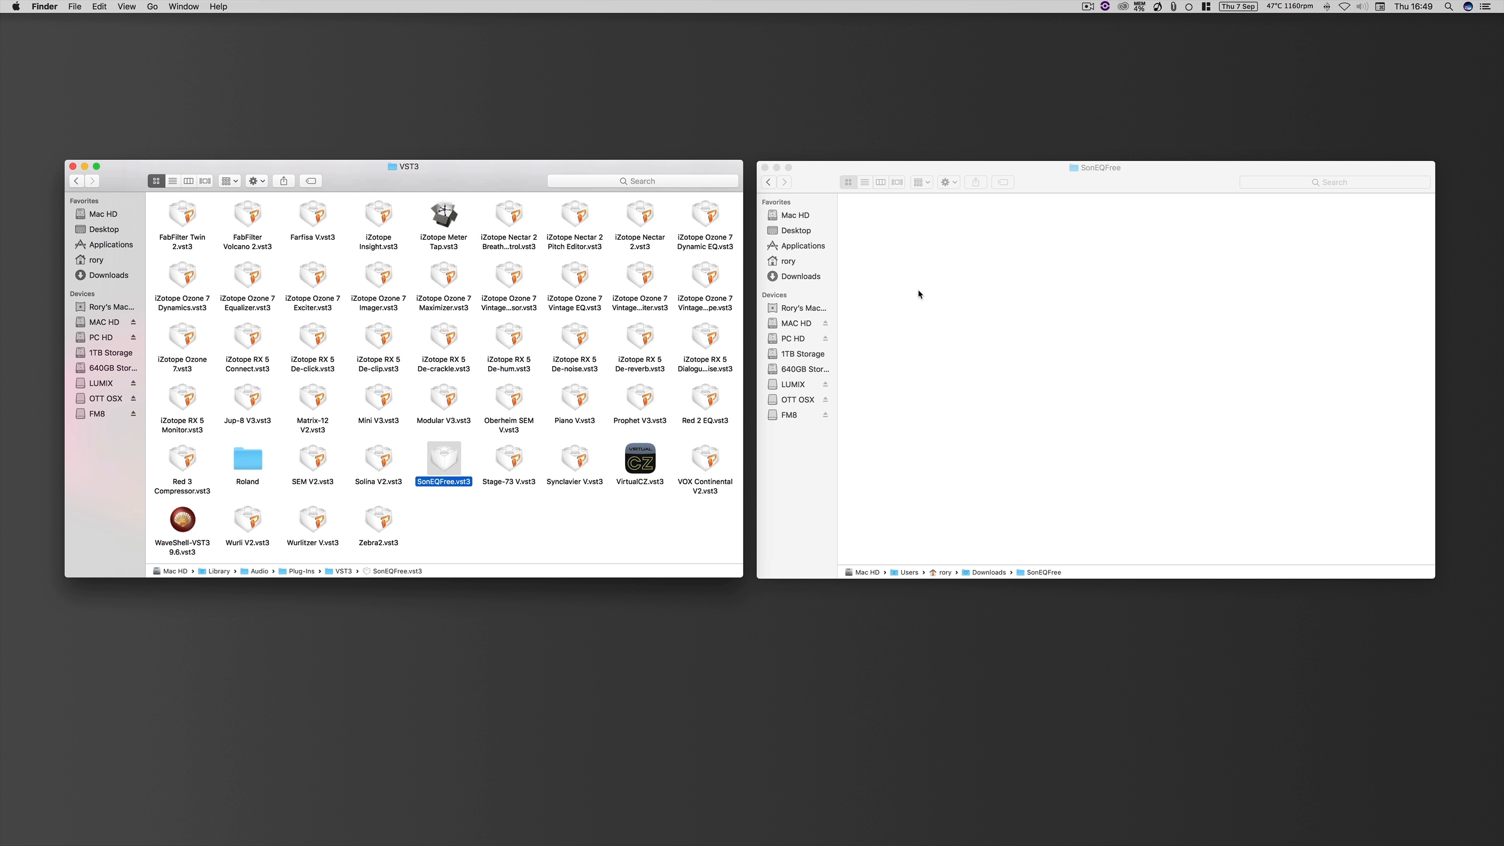
Close the emptied SonEQFree window and the VST3 window
left_click(834, 223)
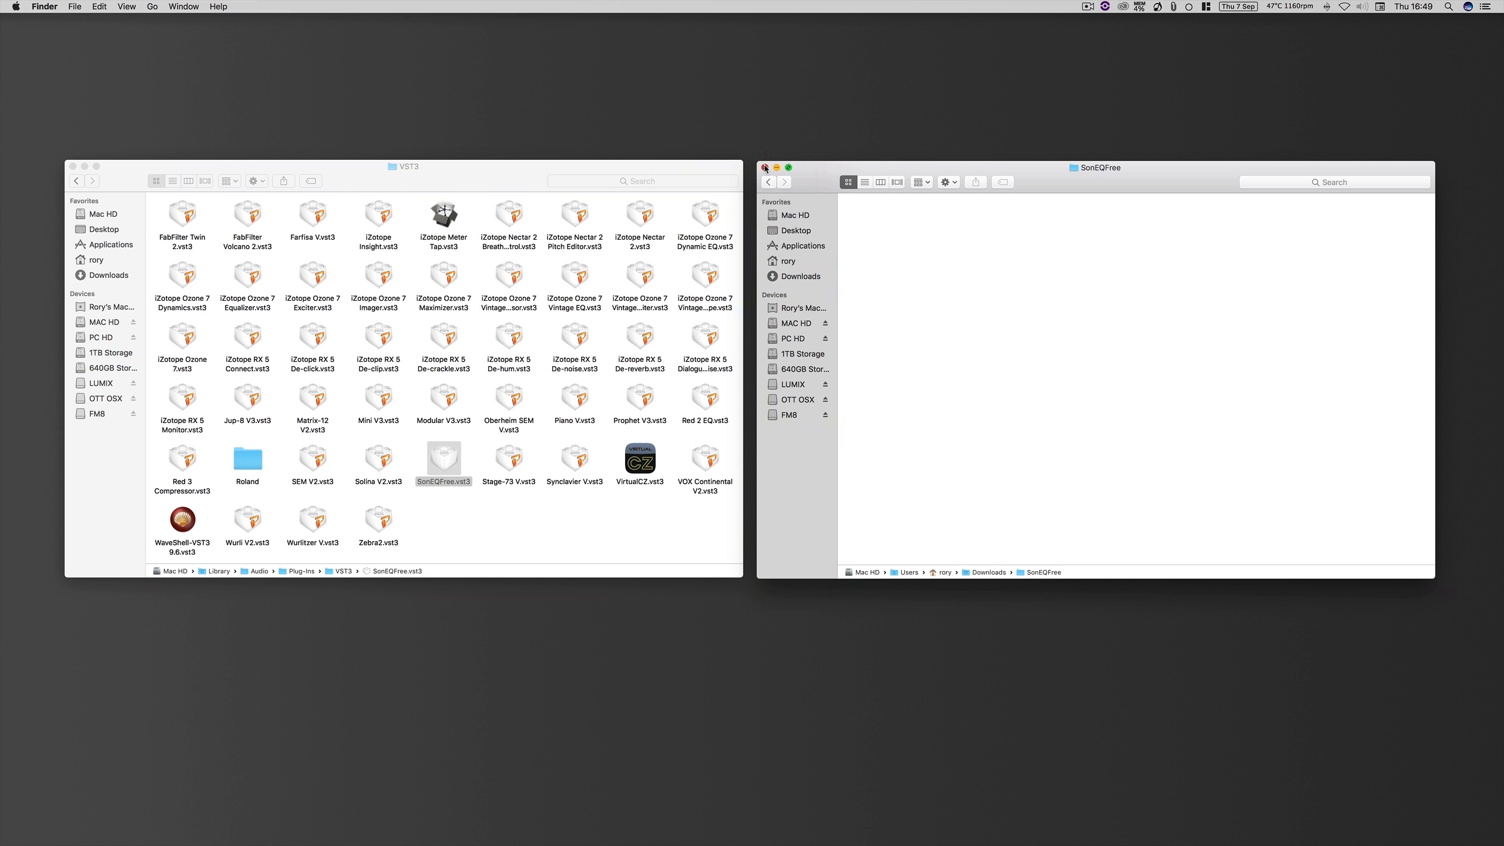
left_click(764, 168)
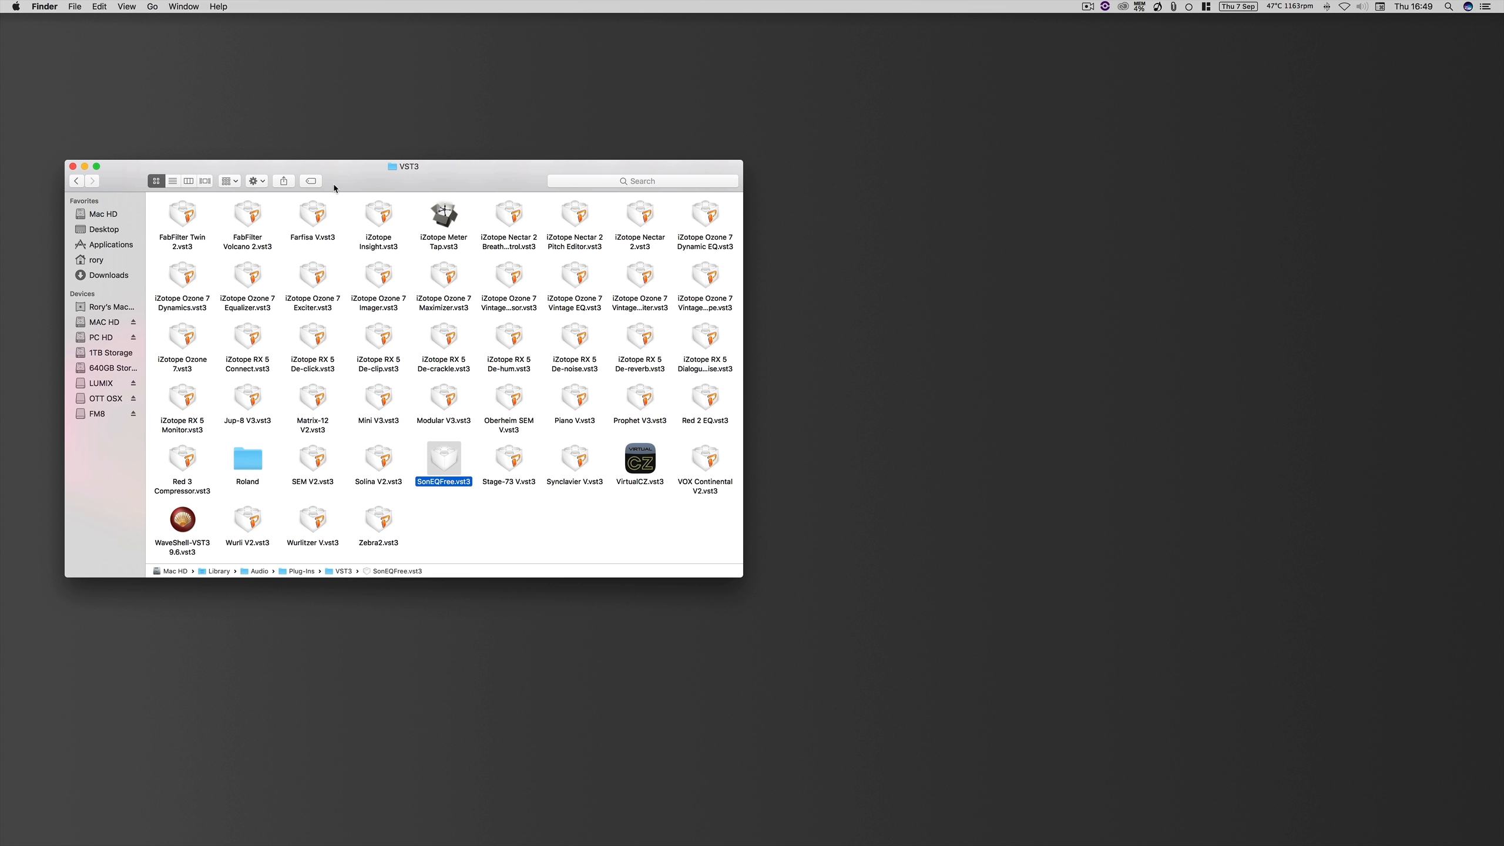
left_click(72, 166)
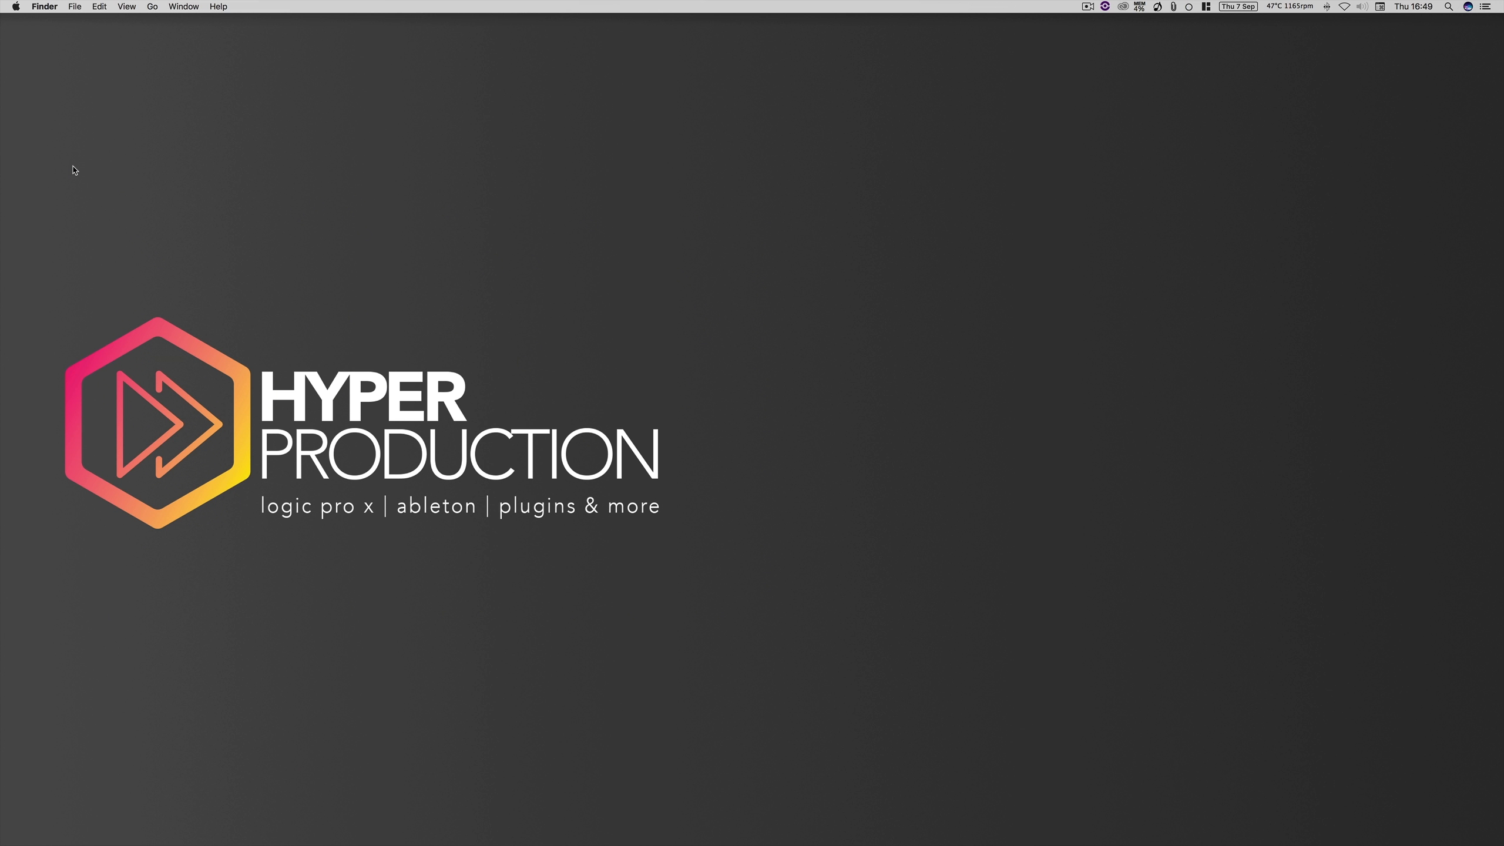
Open the 32 Lives app and enlarge its window to show the whole plugin list with full paths
key("F4")
left_click(626, 379)
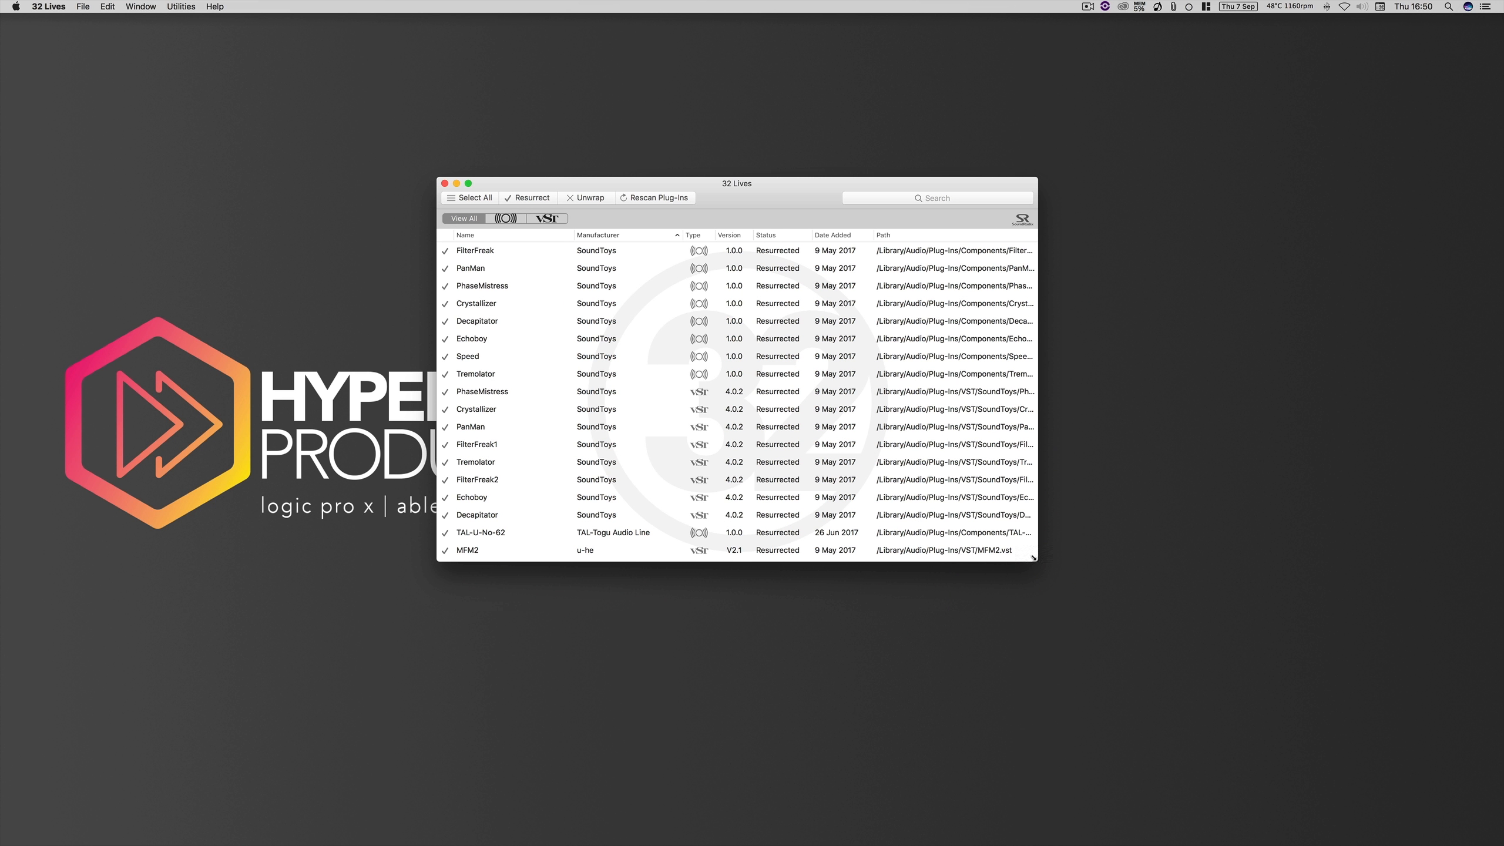
left_click_drag(1038, 560, 1110, 699)
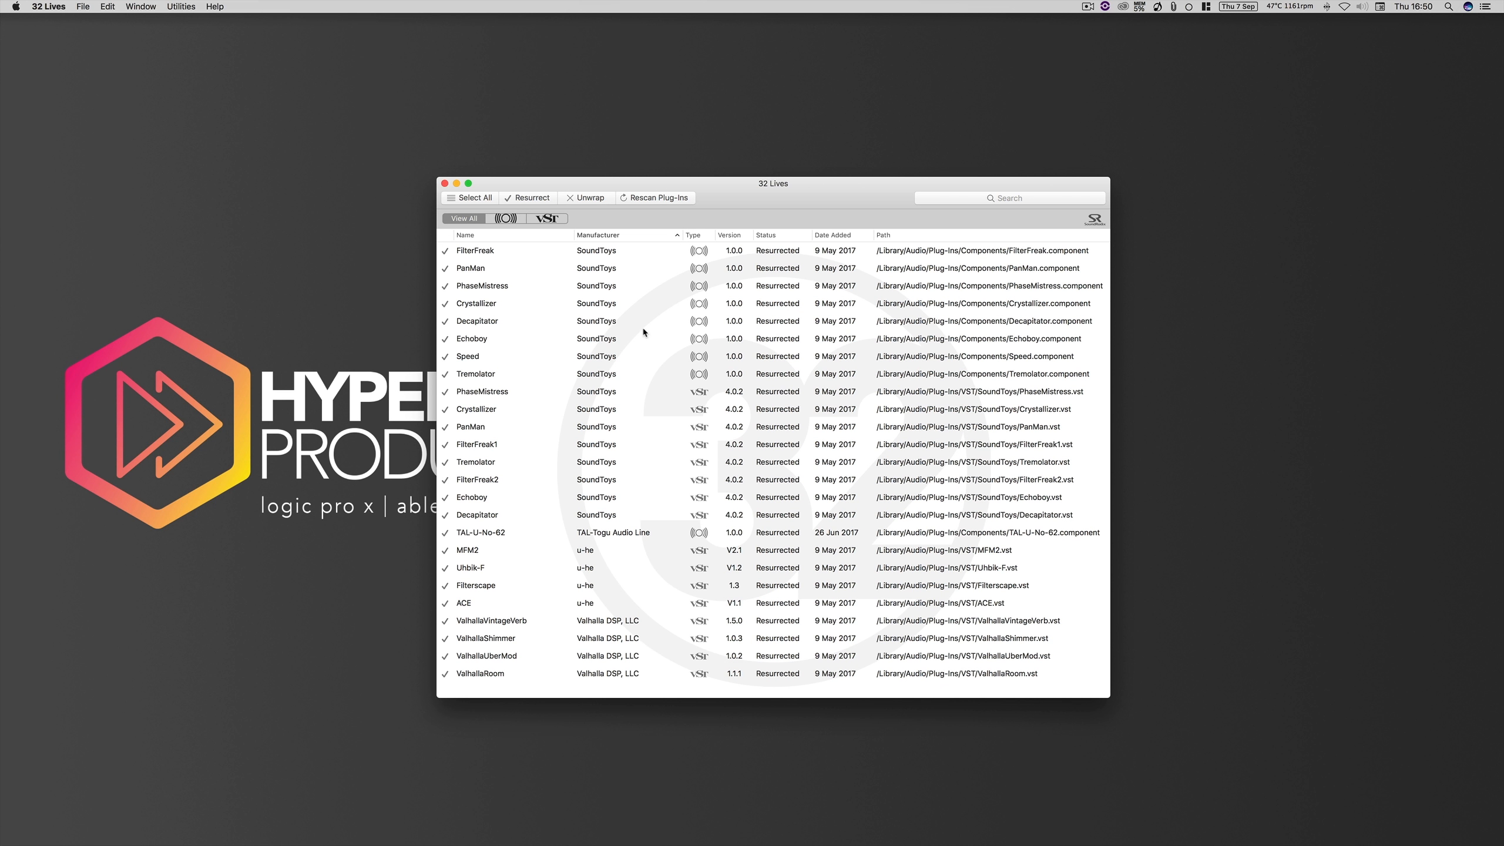
Unwrap the SoundToys FilterFreak component in the 32 Lives list, authorizing the change with the account password
left_click(627, 251)
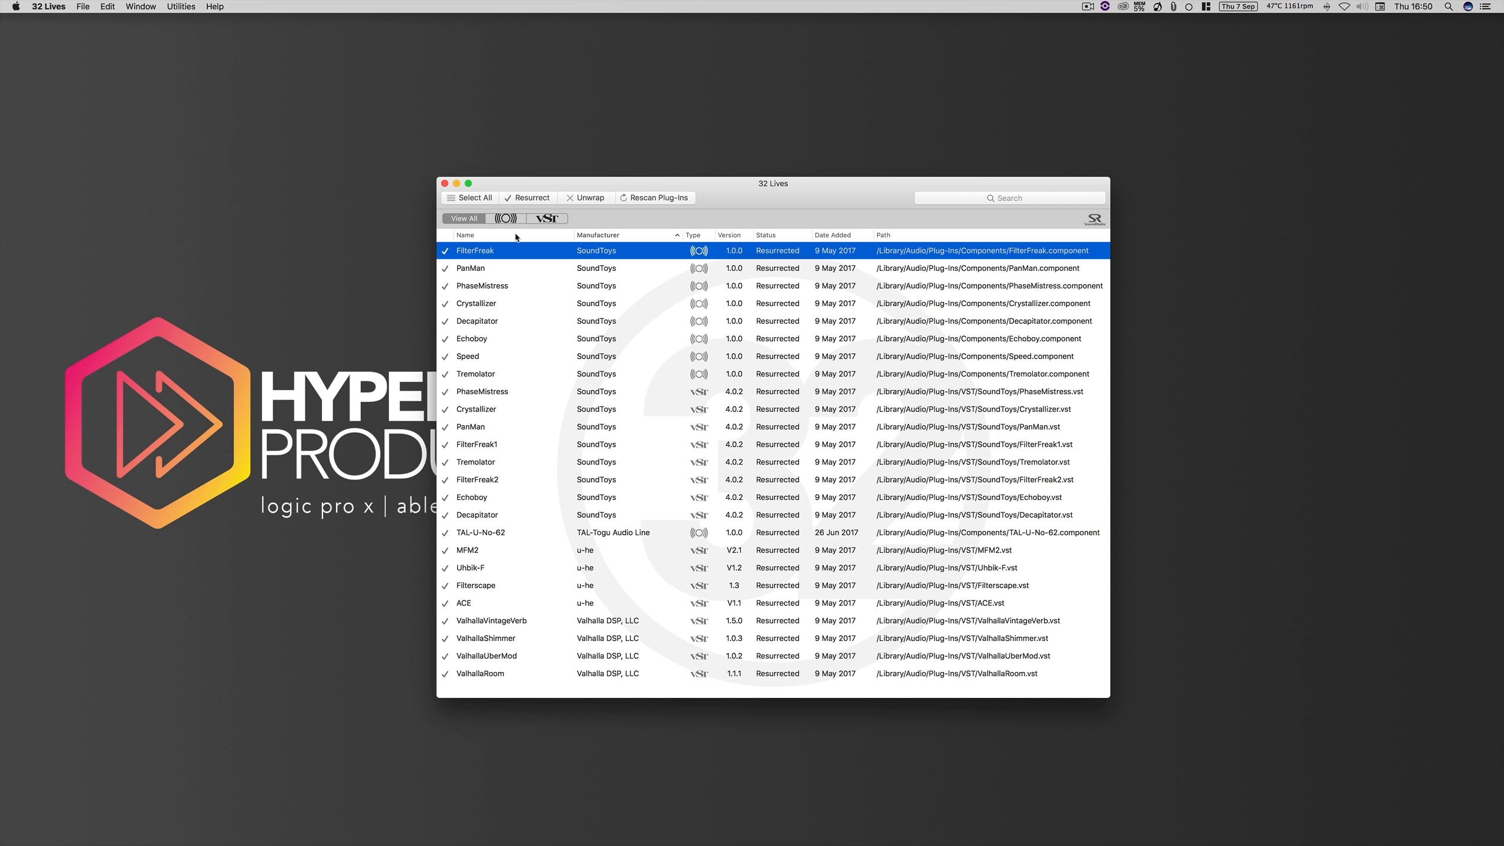
left_click(580, 198)
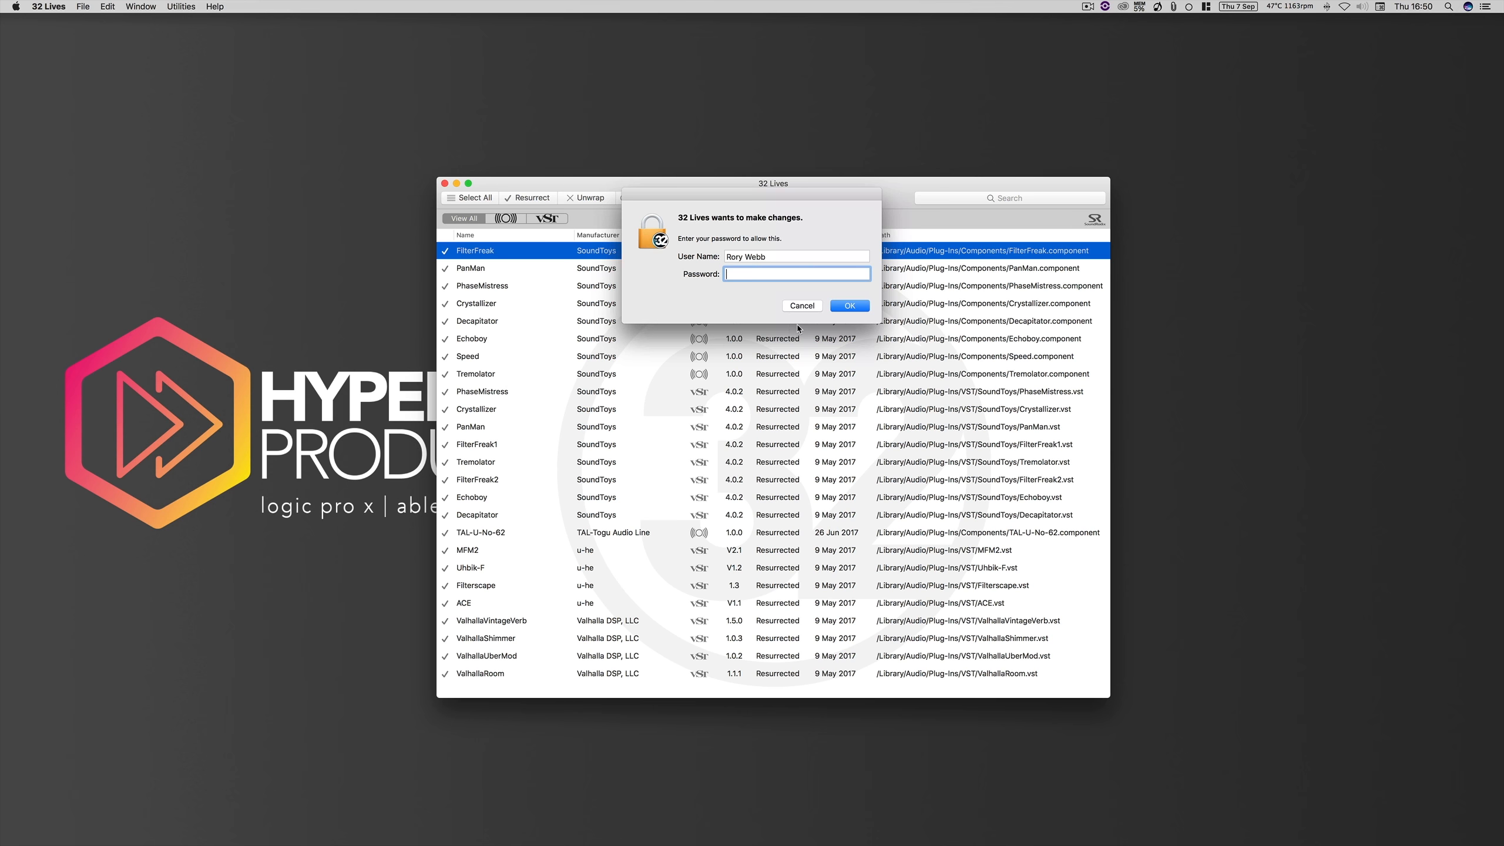
type("••••••••••••")
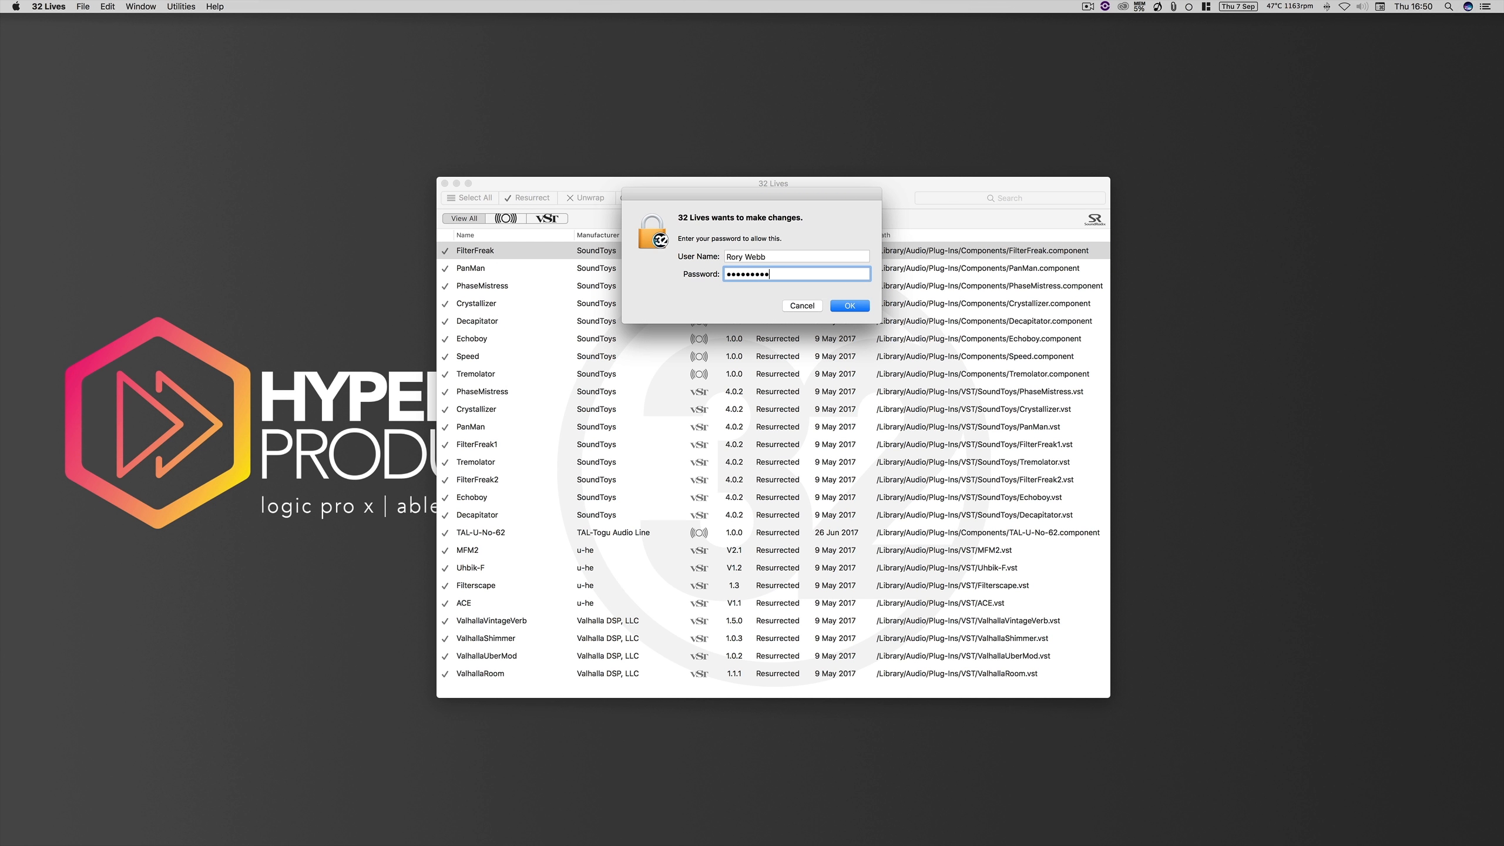
type("•••••••")
key("Return")
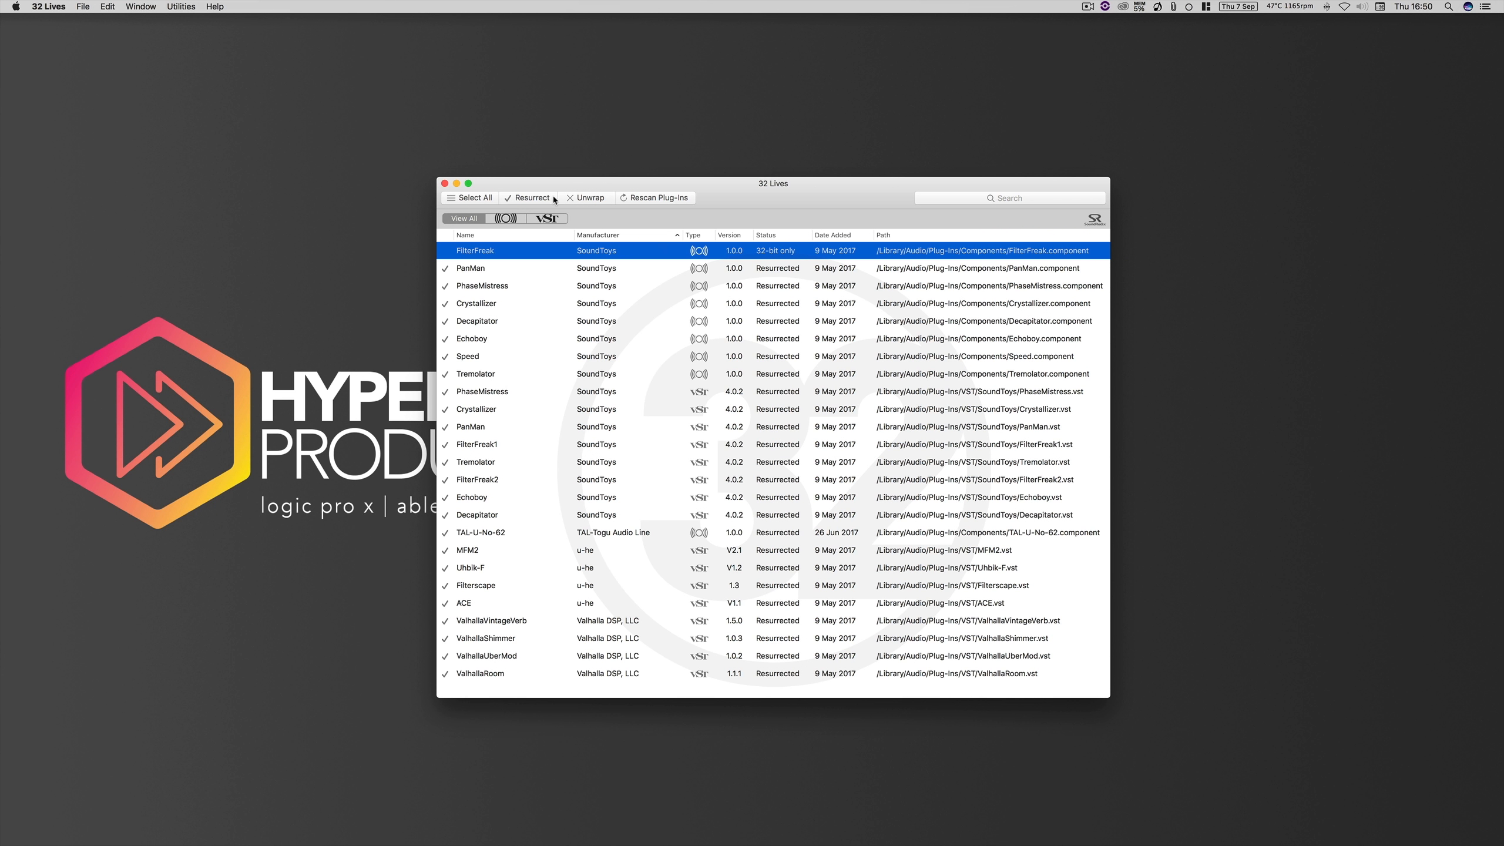
Resurrect the FilterFreak component, authorizing with the account password, and quit 32 Lives
left_click(531, 198)
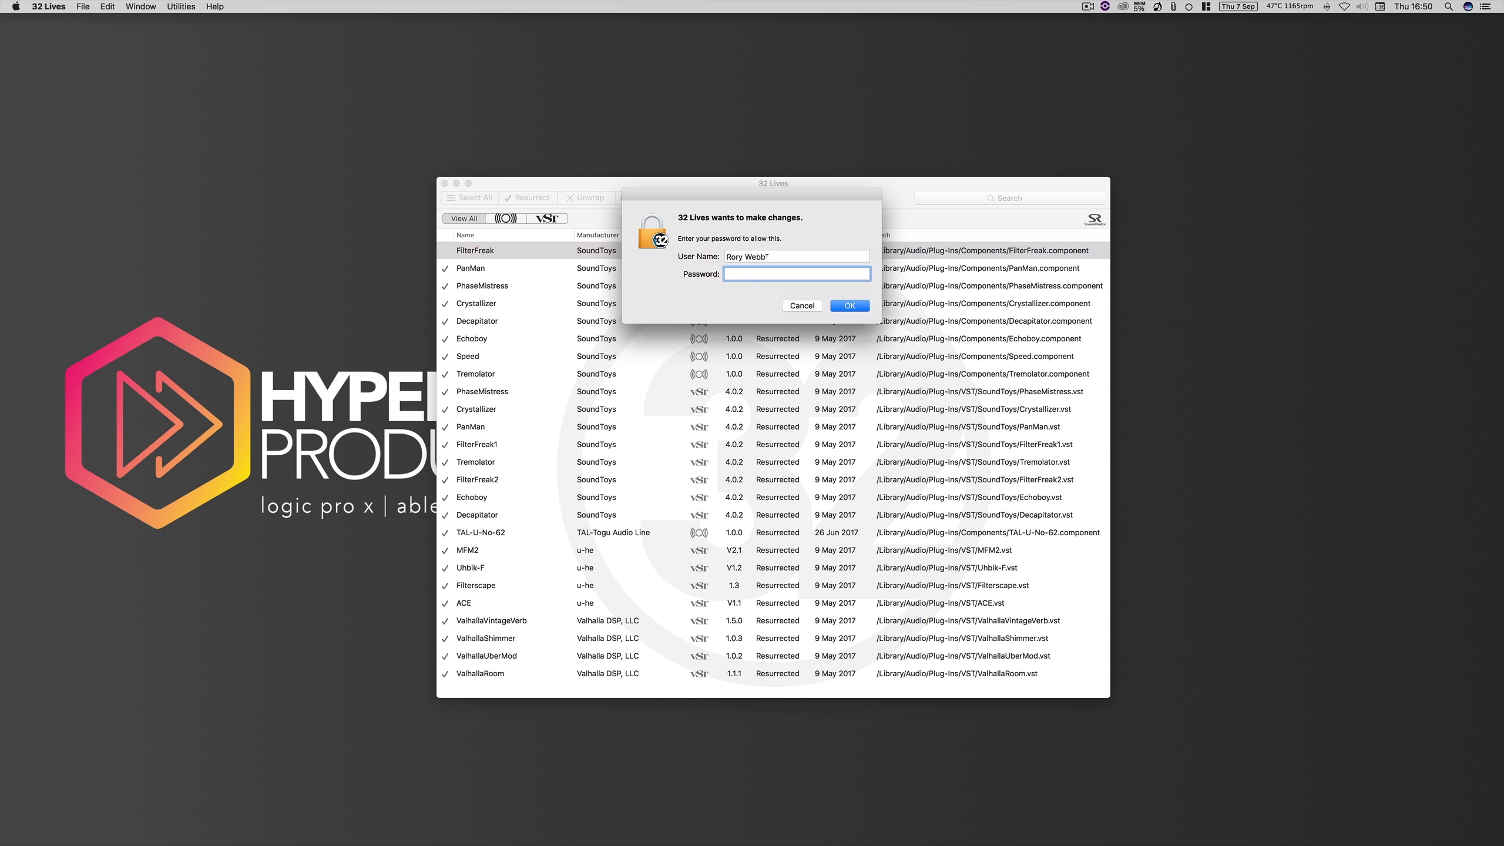
type("•••••••••••••••••••")
key("Return")
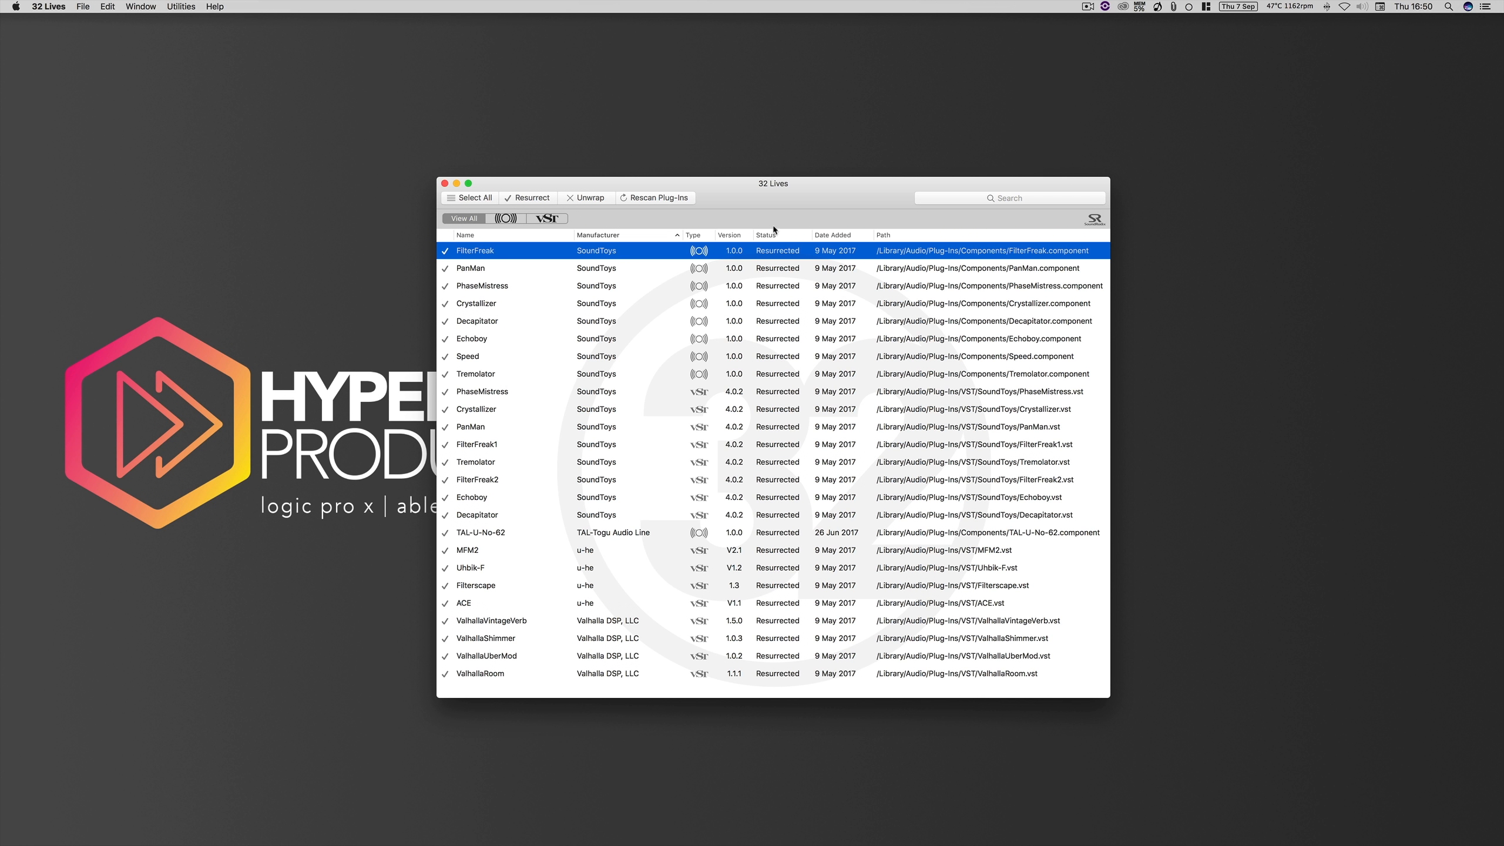
key("super+q")
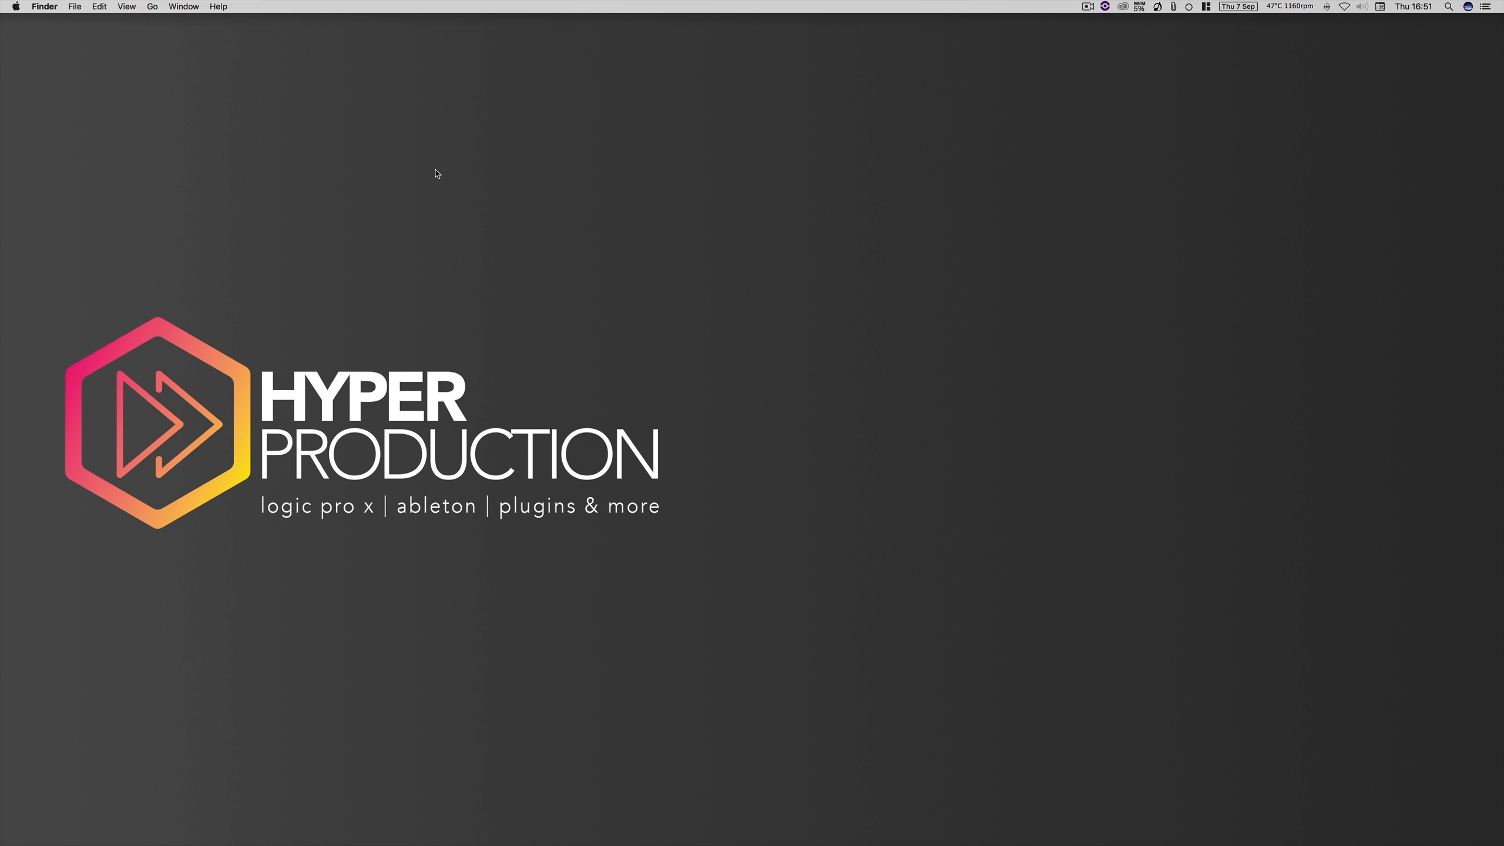
Launch Logic Pro X and create a new project with one audio track
key("F4")
left_click(901, 127)
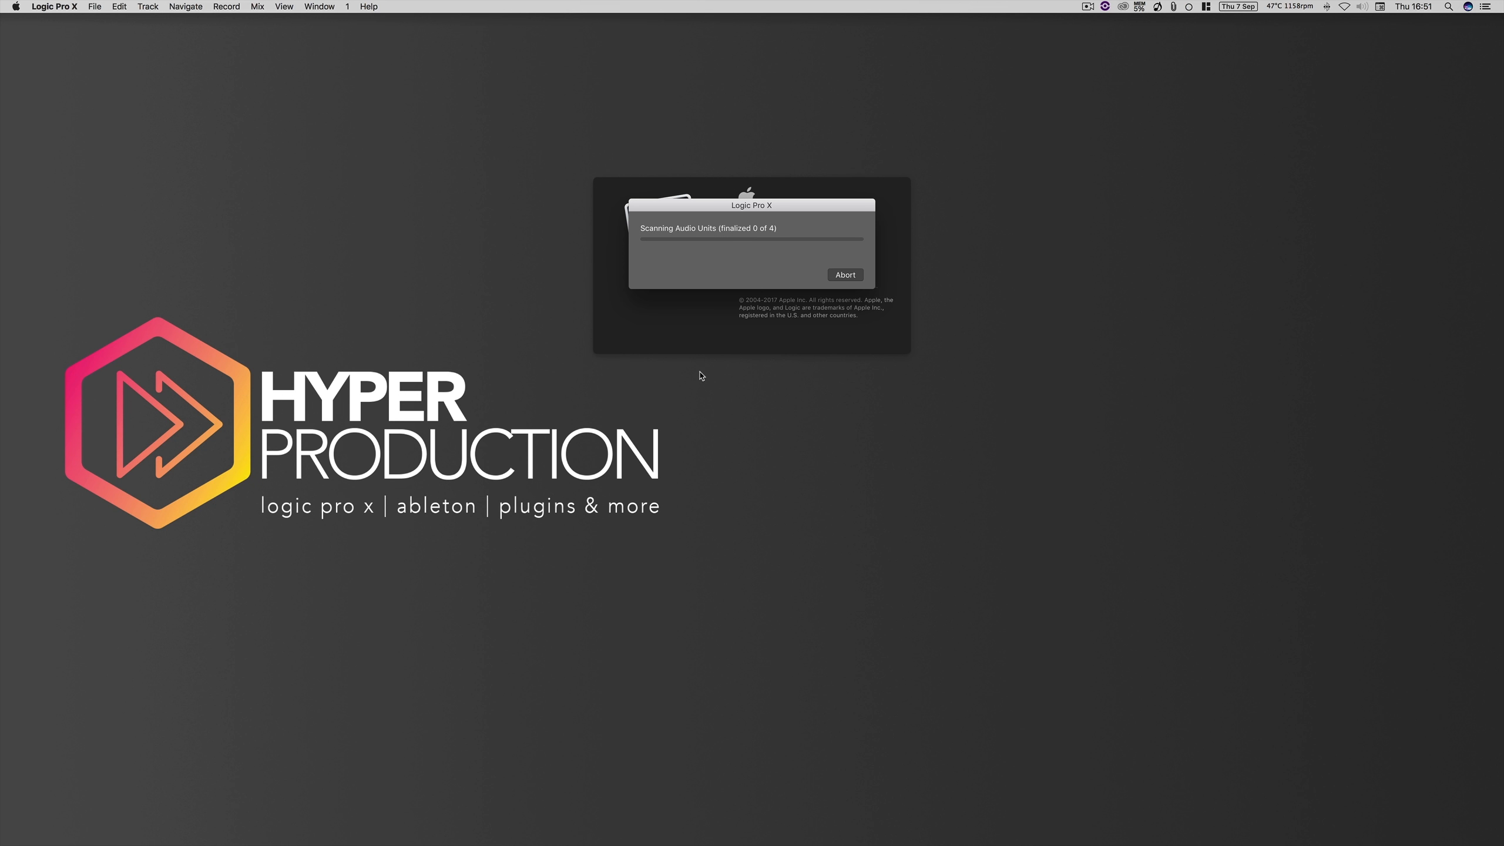
left_click(100, 8)
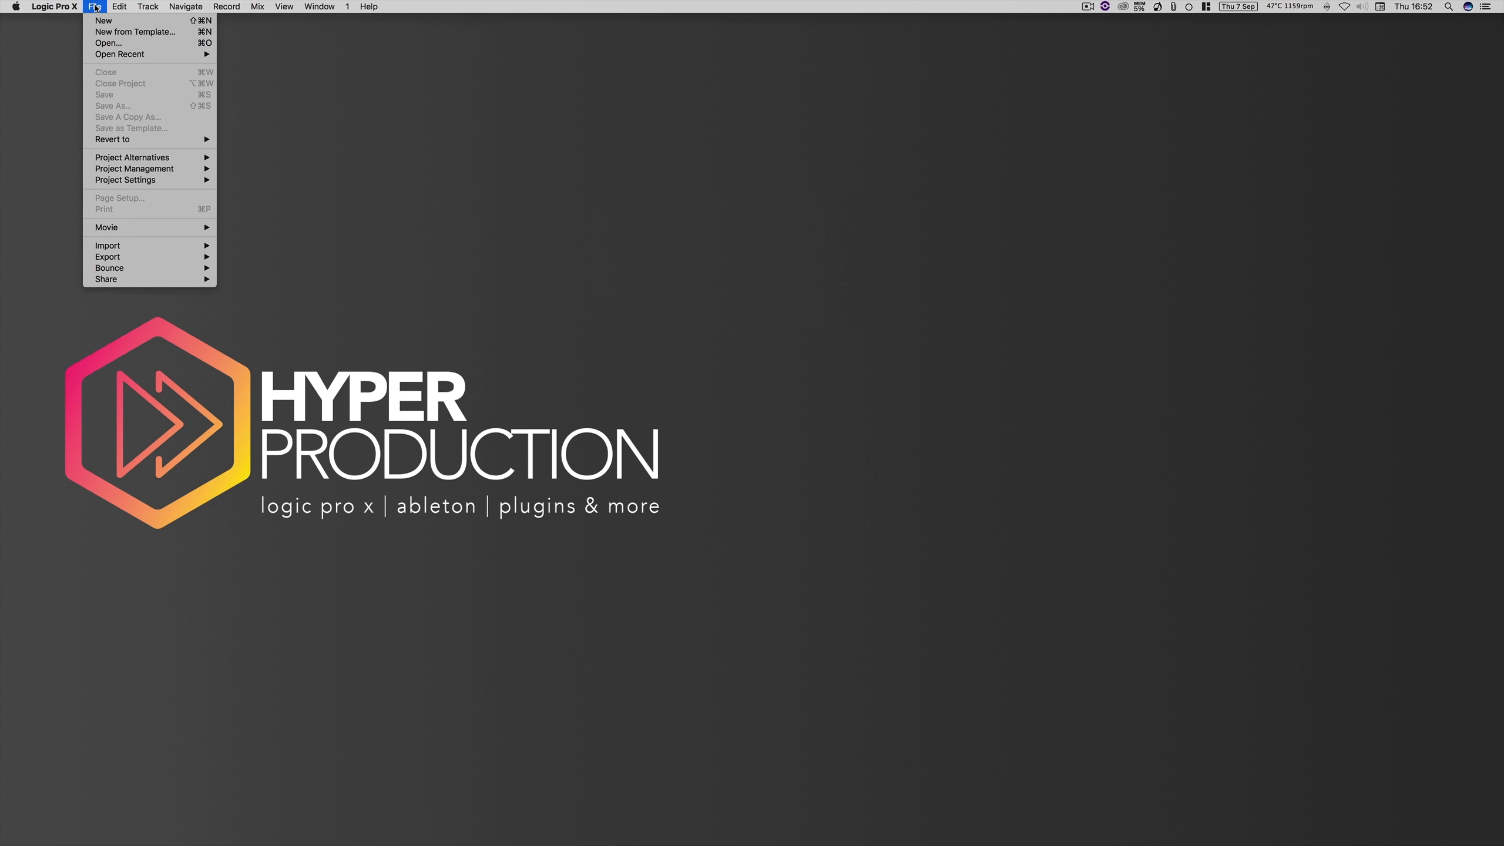
left_click(131, 20)
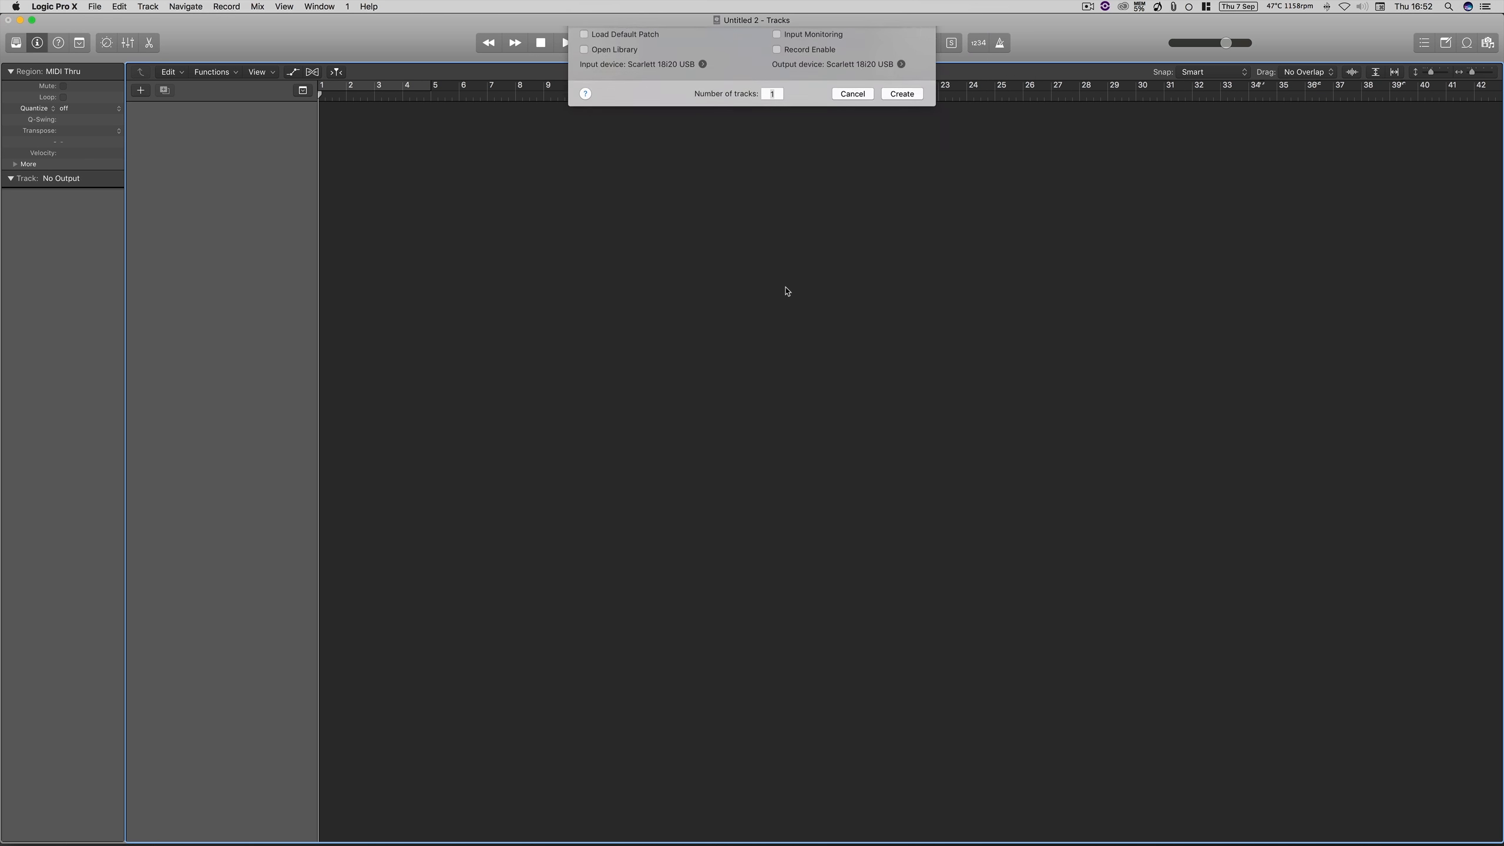
left_click(902, 237)
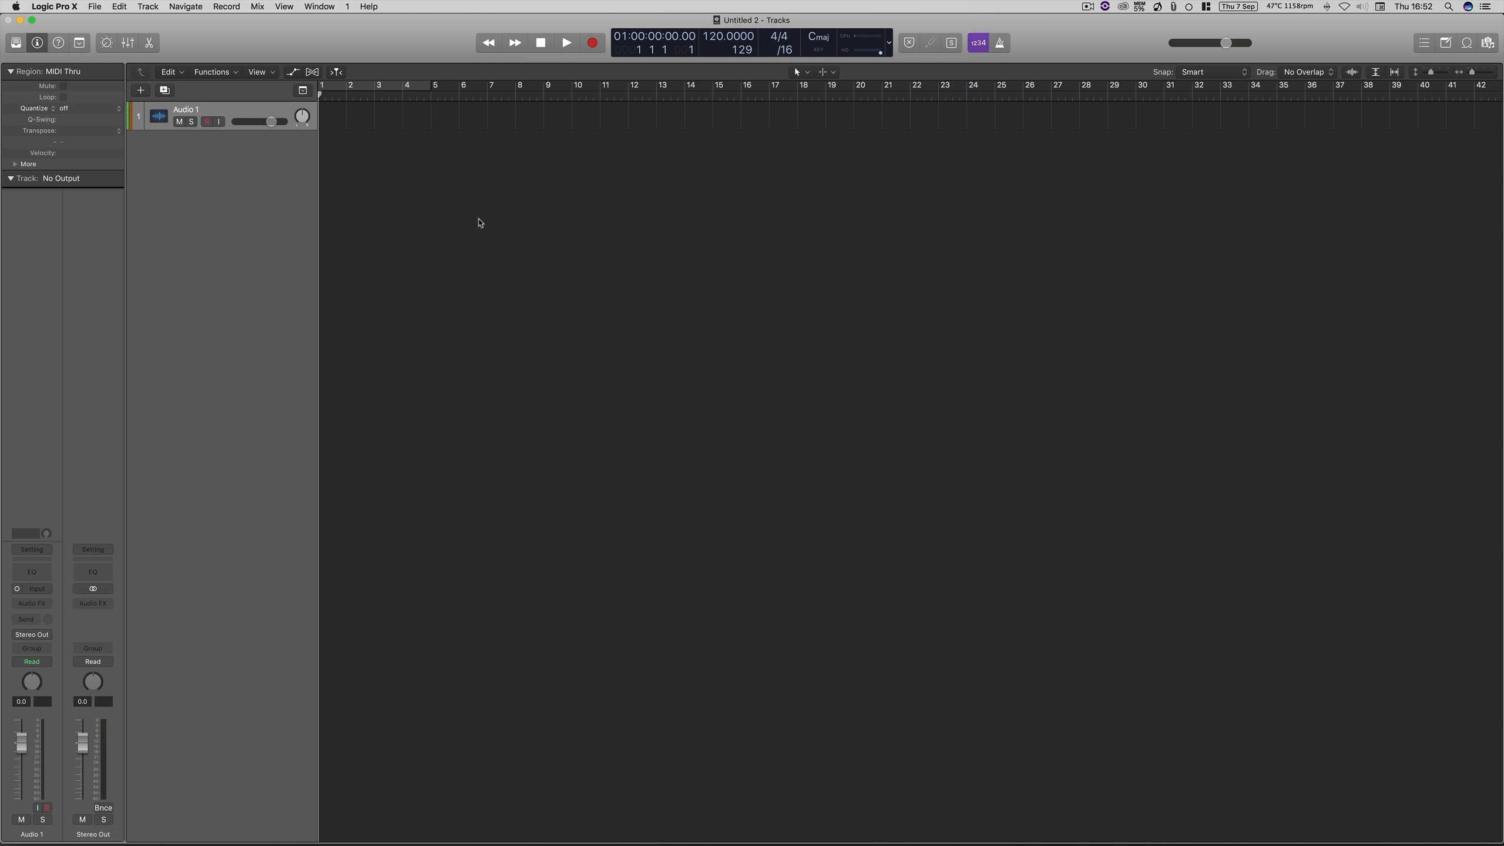
Open Logic's Plug-in Manager and enlarge its window to show more of the plug-in list
left_click(61, 8)
mouse_move(76, 44)
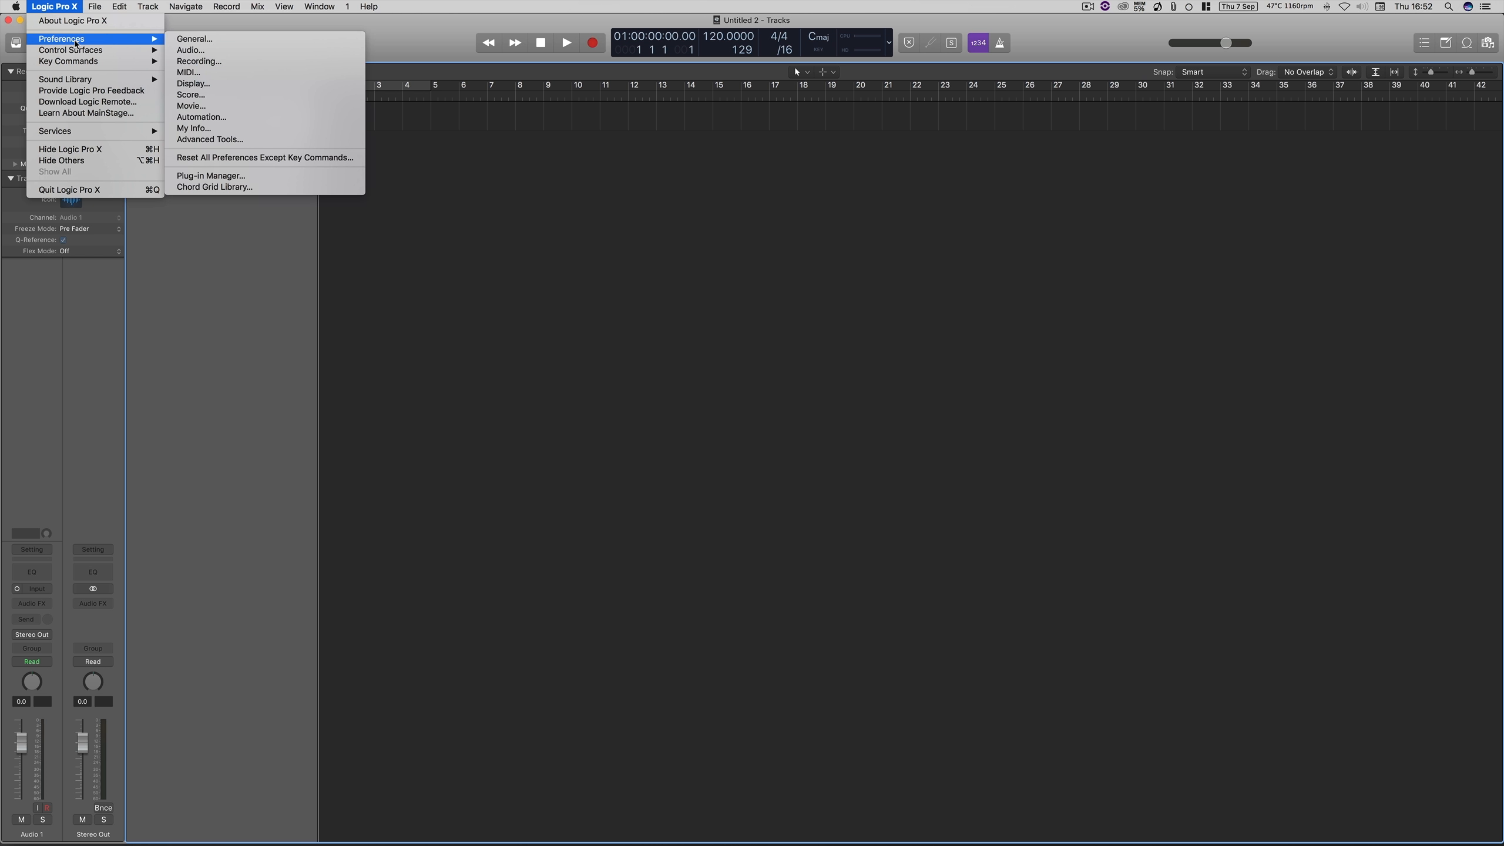
left_click(239, 178)
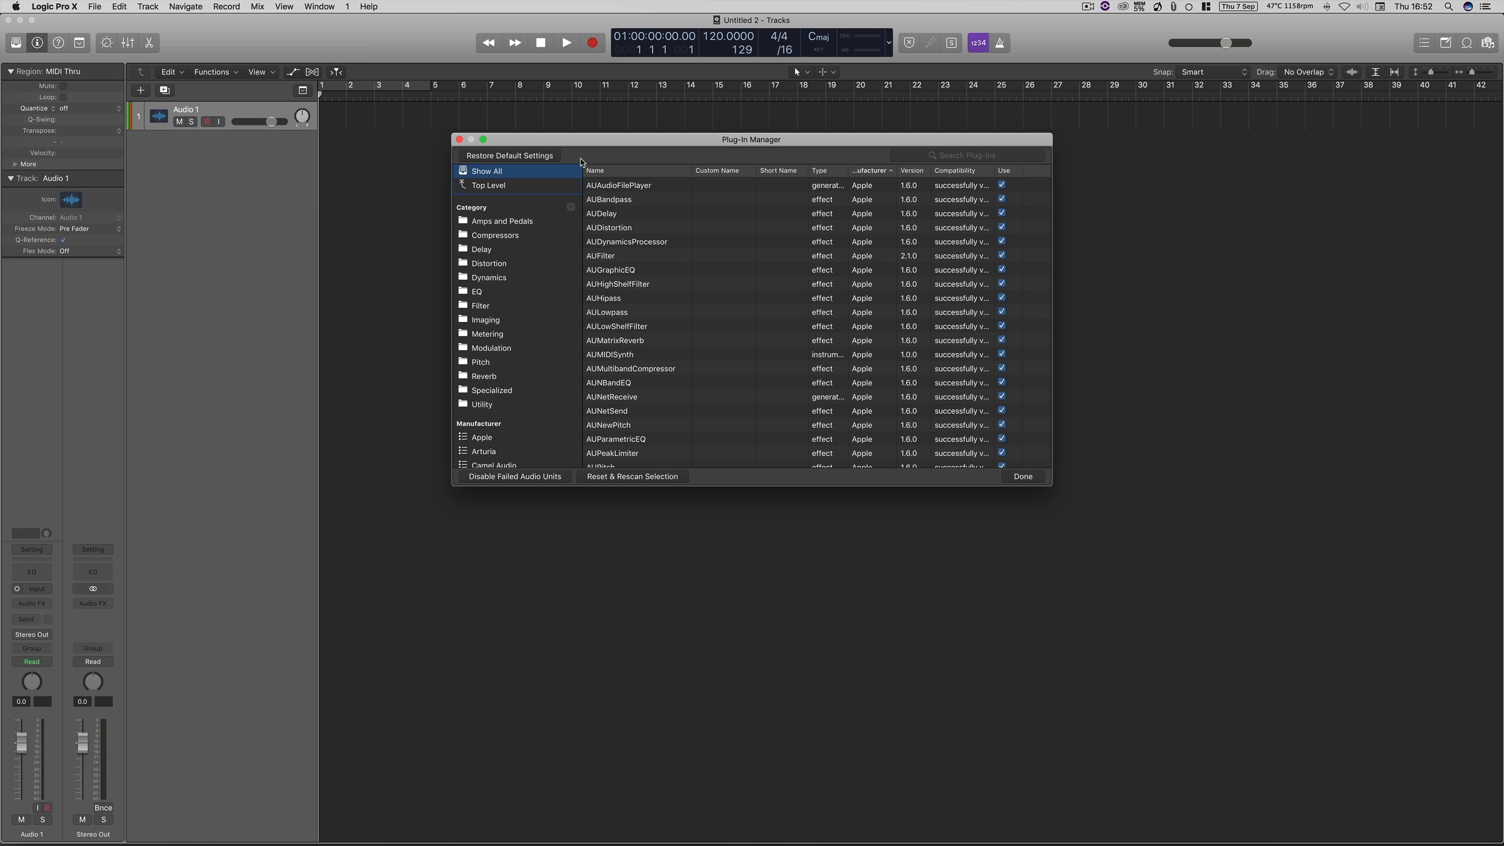
scroll(703, 280, "down", 3)
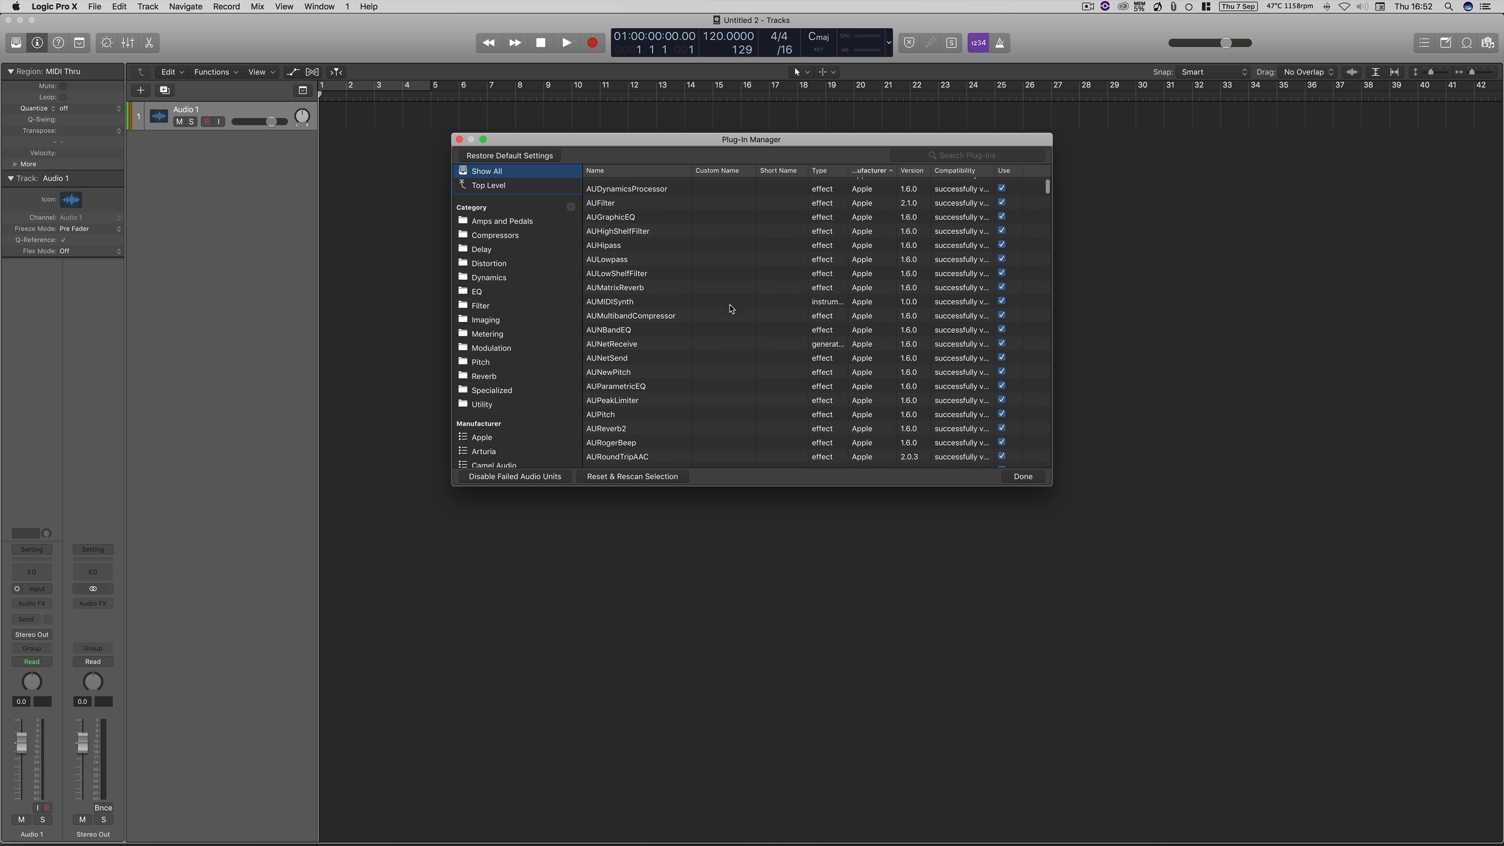
scroll(732, 308, "down", 5)
left_click_drag(1051, 485, 1211, 618)
Show only the plug-ins from the manufacturer TAL-Togu Audio Line
scroll(540, 457, "down", 2)
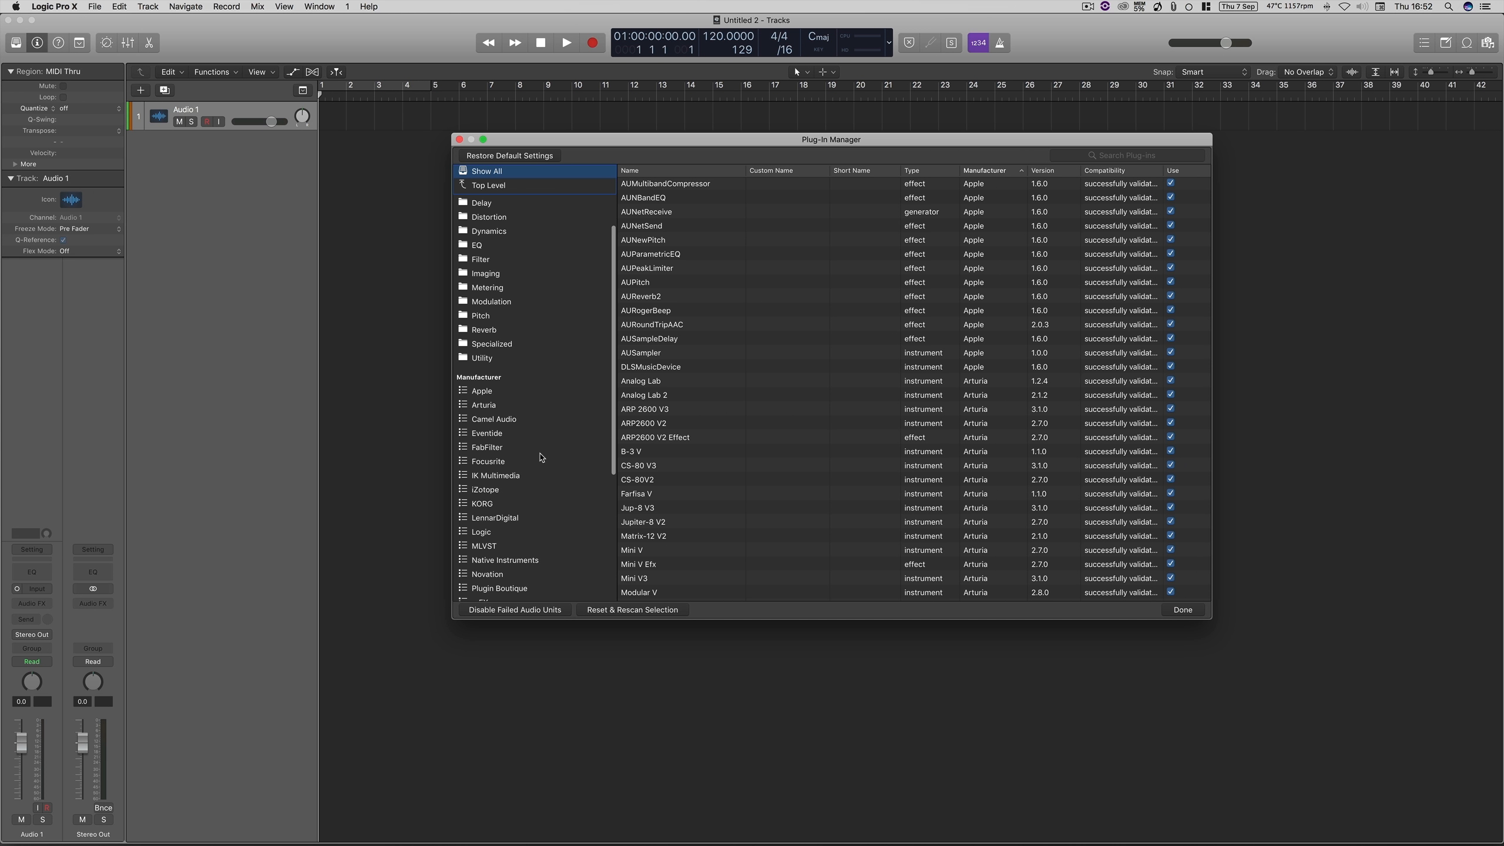
scroll(540, 457, "down", 10)
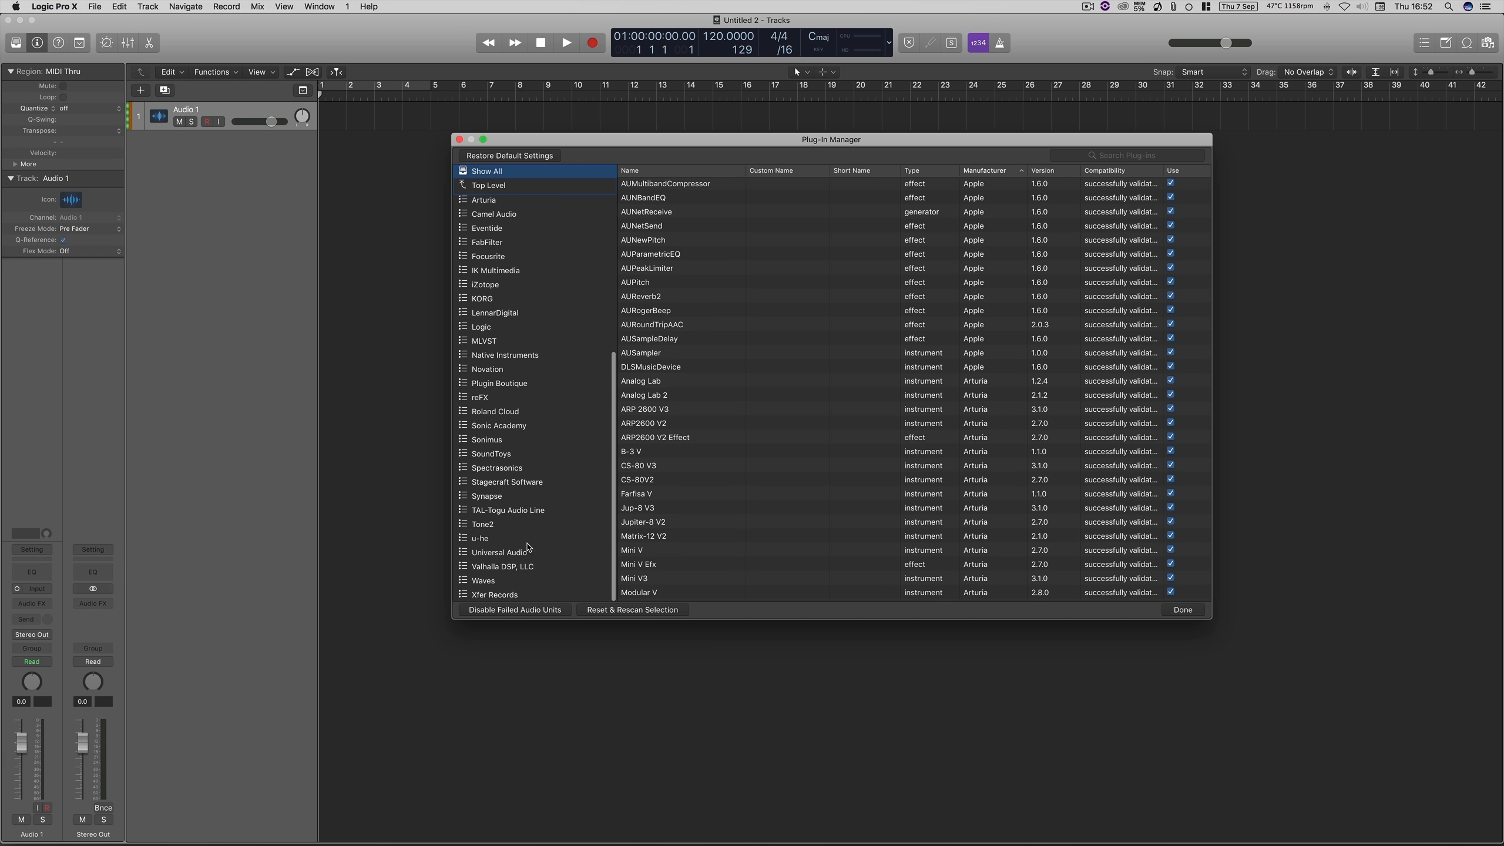
left_click(509, 513)
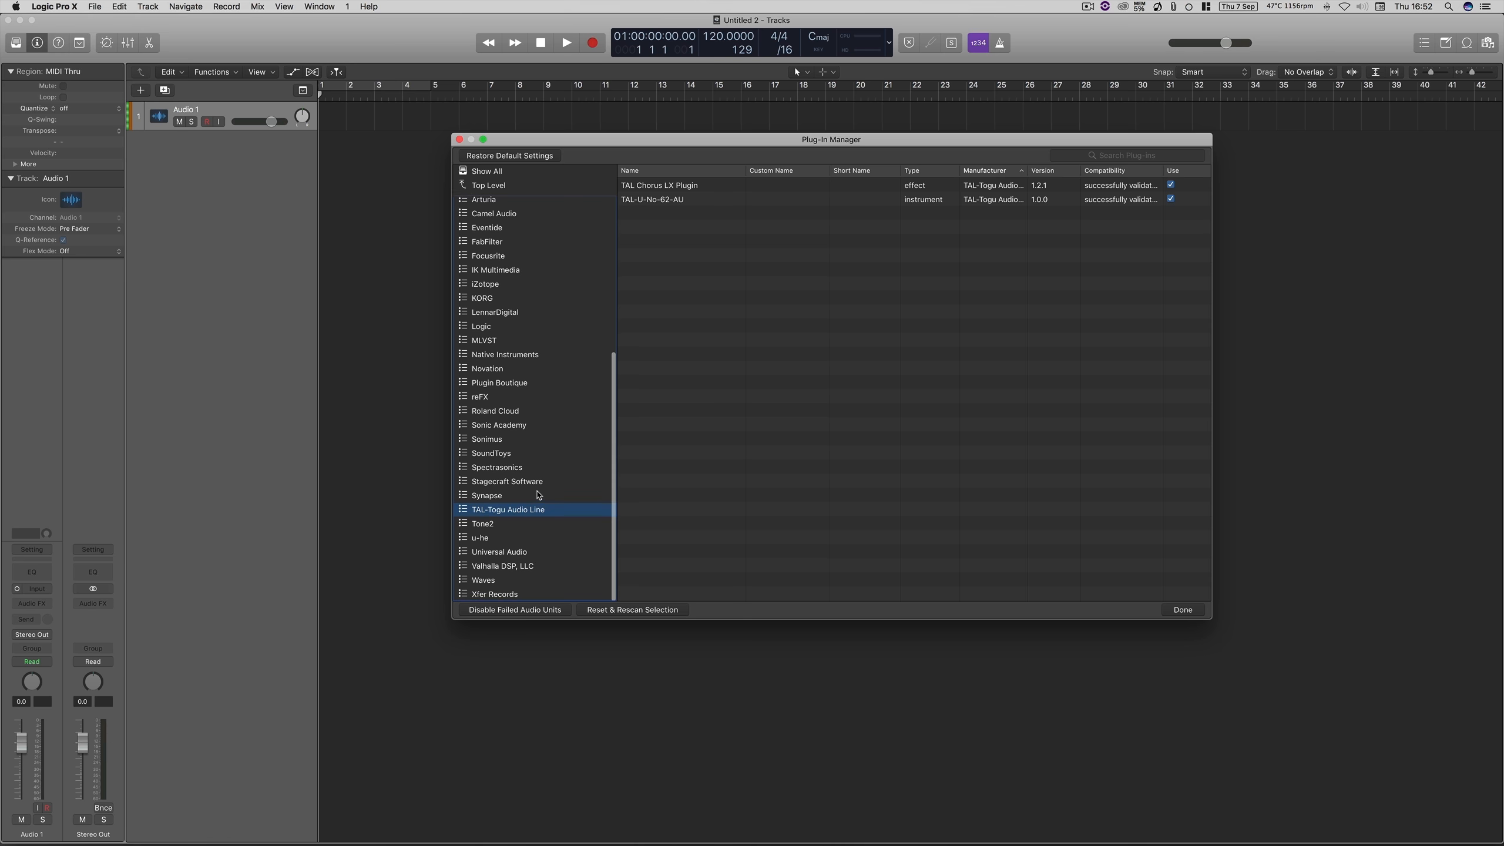
Show only the Sonimus plug-ins to check SonEQ's validation, and close the Plug-in Manager
scroll(564, 520, "up", 3)
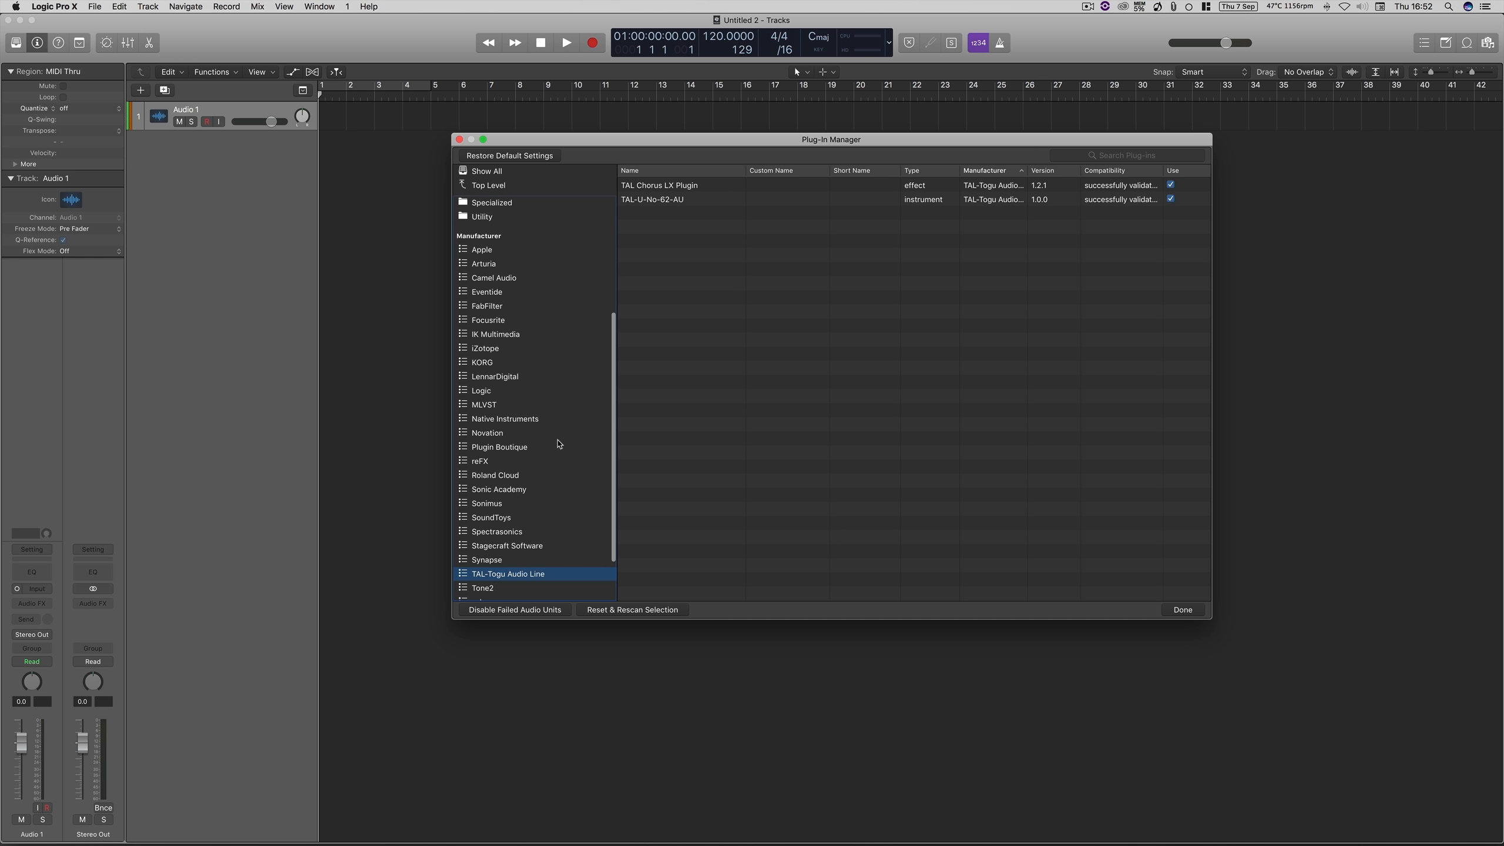
scroll(558, 444, "down", 1)
left_click(528, 482)
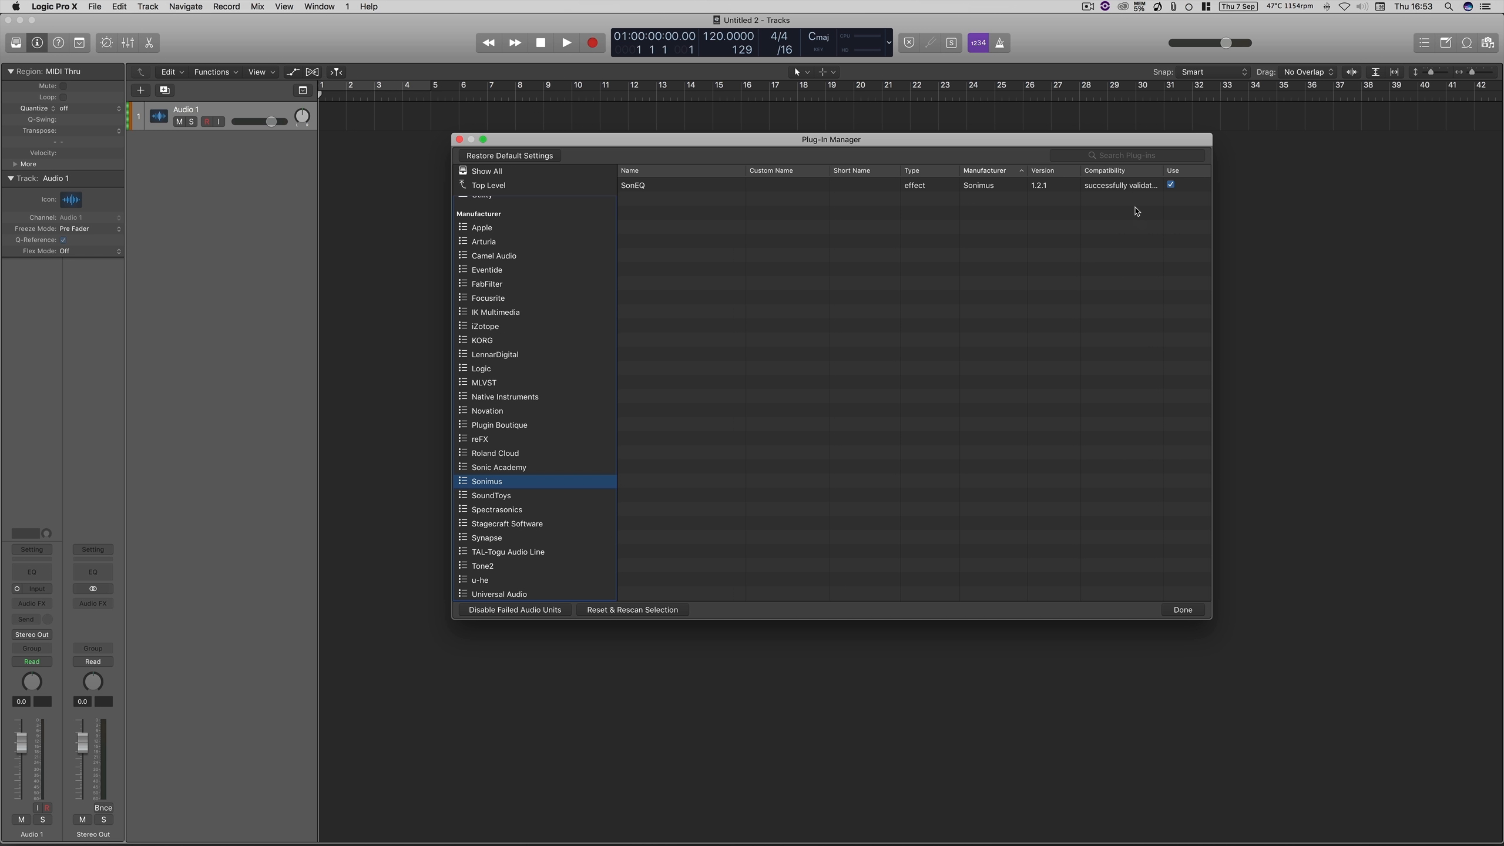
left_click(459, 140)
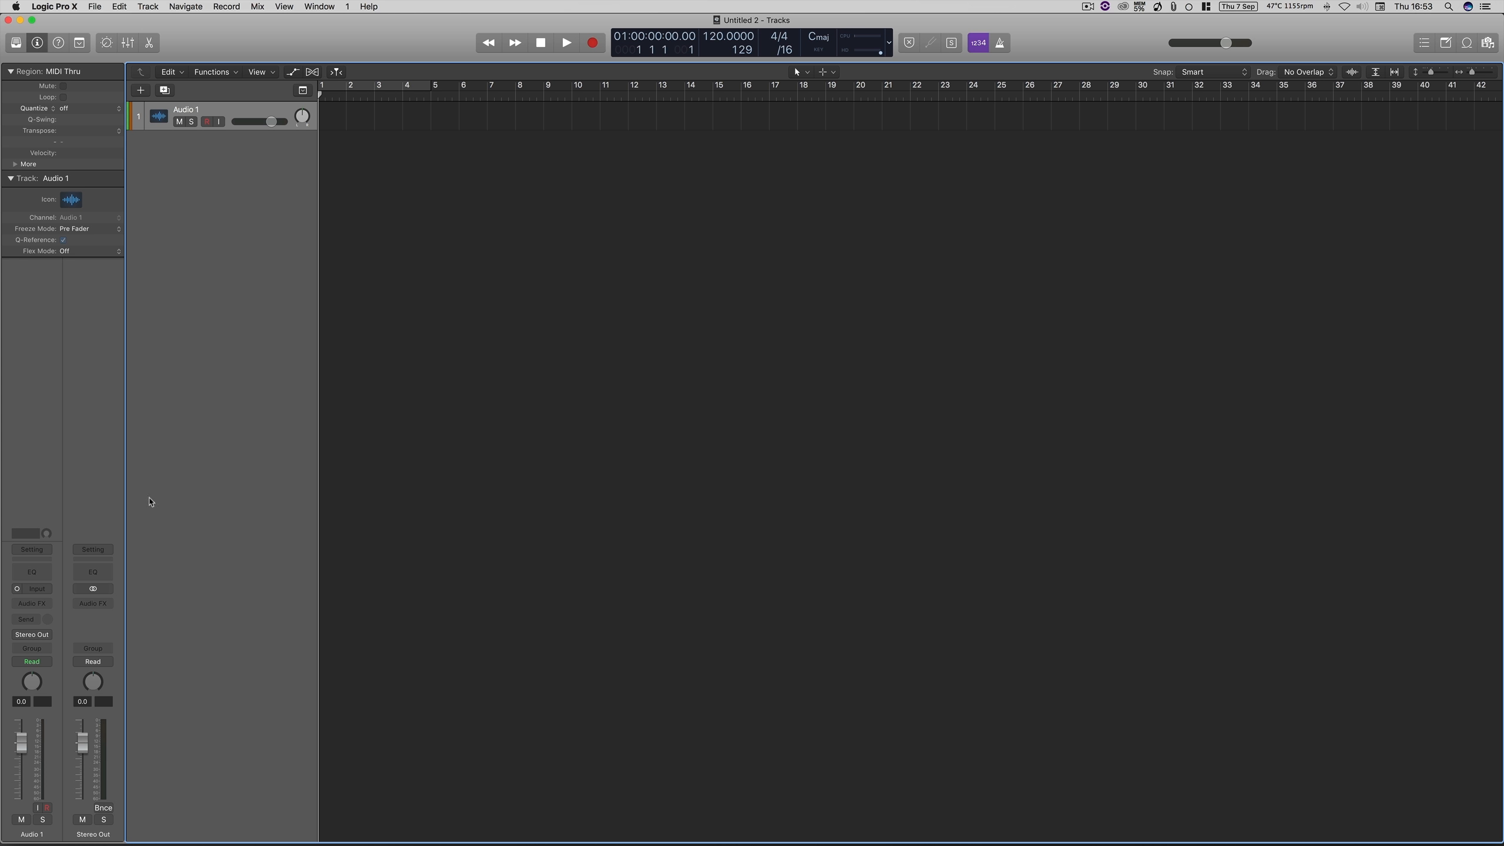
Insert the Sonimus SonEQ Audio Unit on the Audio 1 channel and move its window over the tracks area
left_click(32, 603)
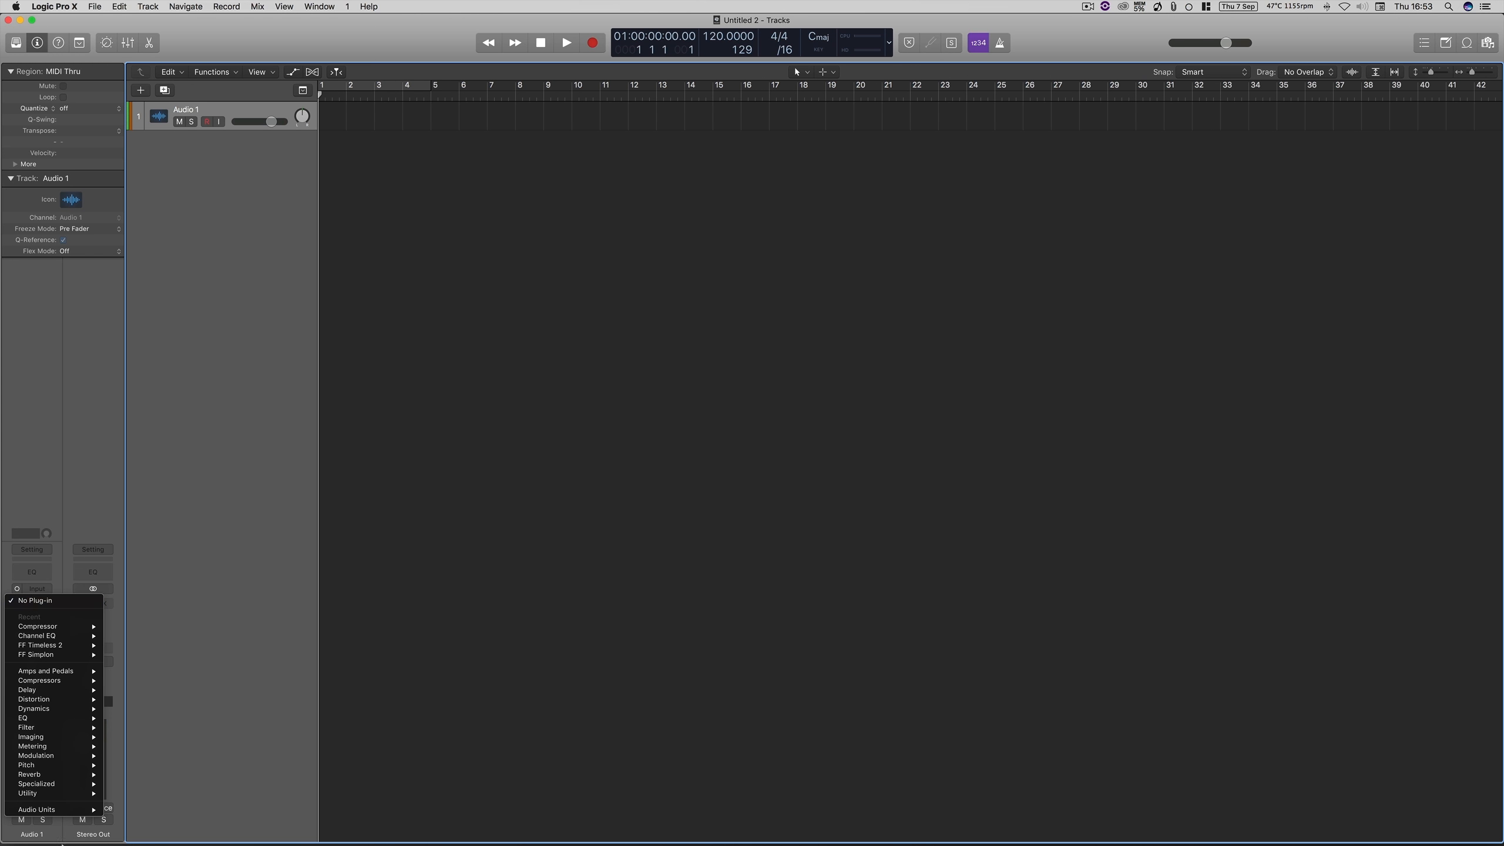
mouse_move(95, 811)
mouse_move(196, 777)
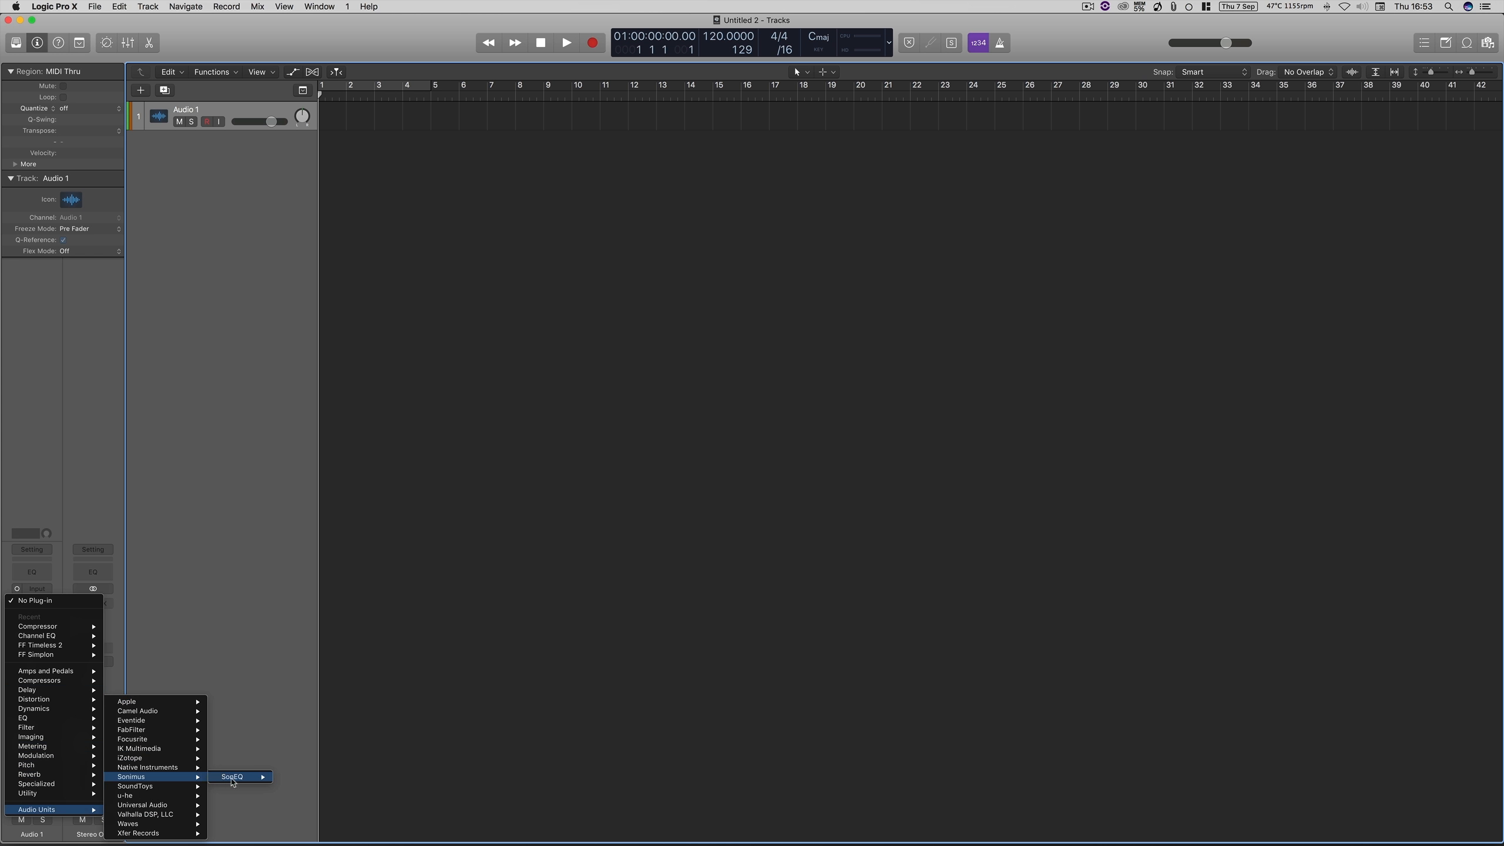
left_click(291, 778)
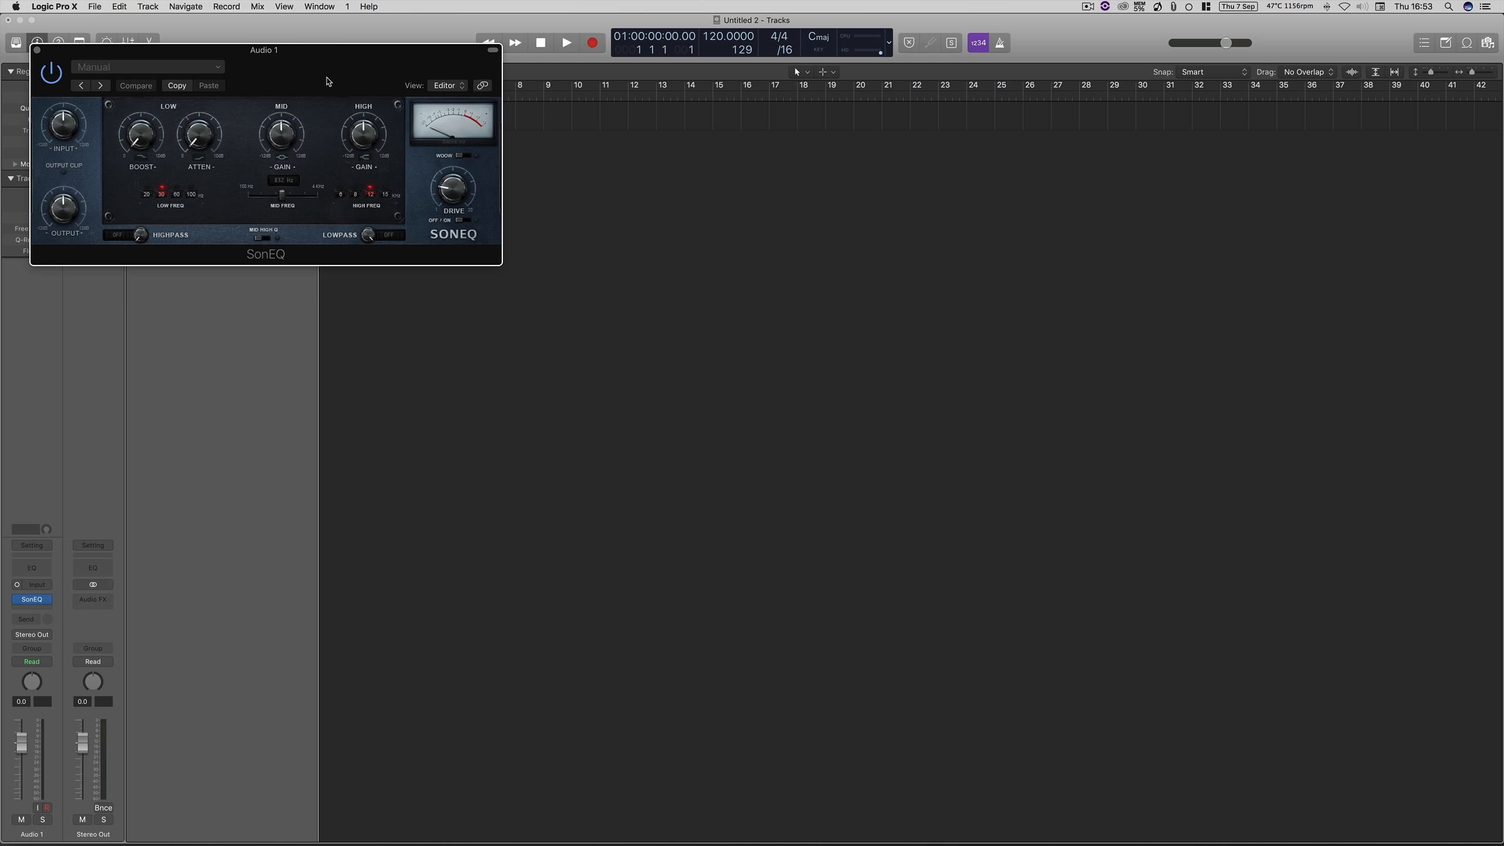
left_click_drag(328, 81, 841, 229)
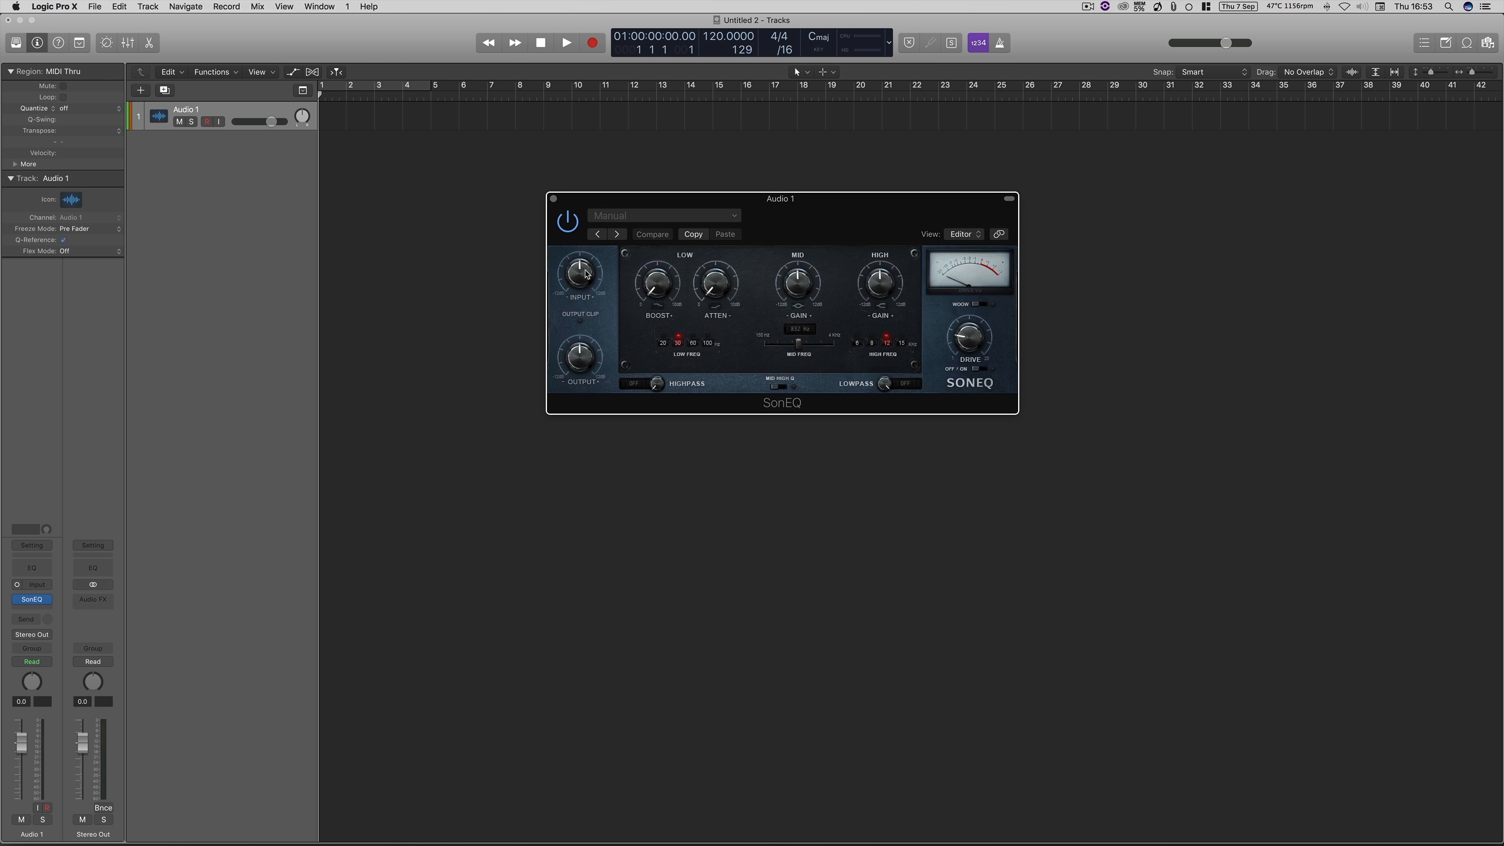
Remove SonEQ from the Audio 1 channel and switch the channel's input format to stereo
left_click(48, 600)
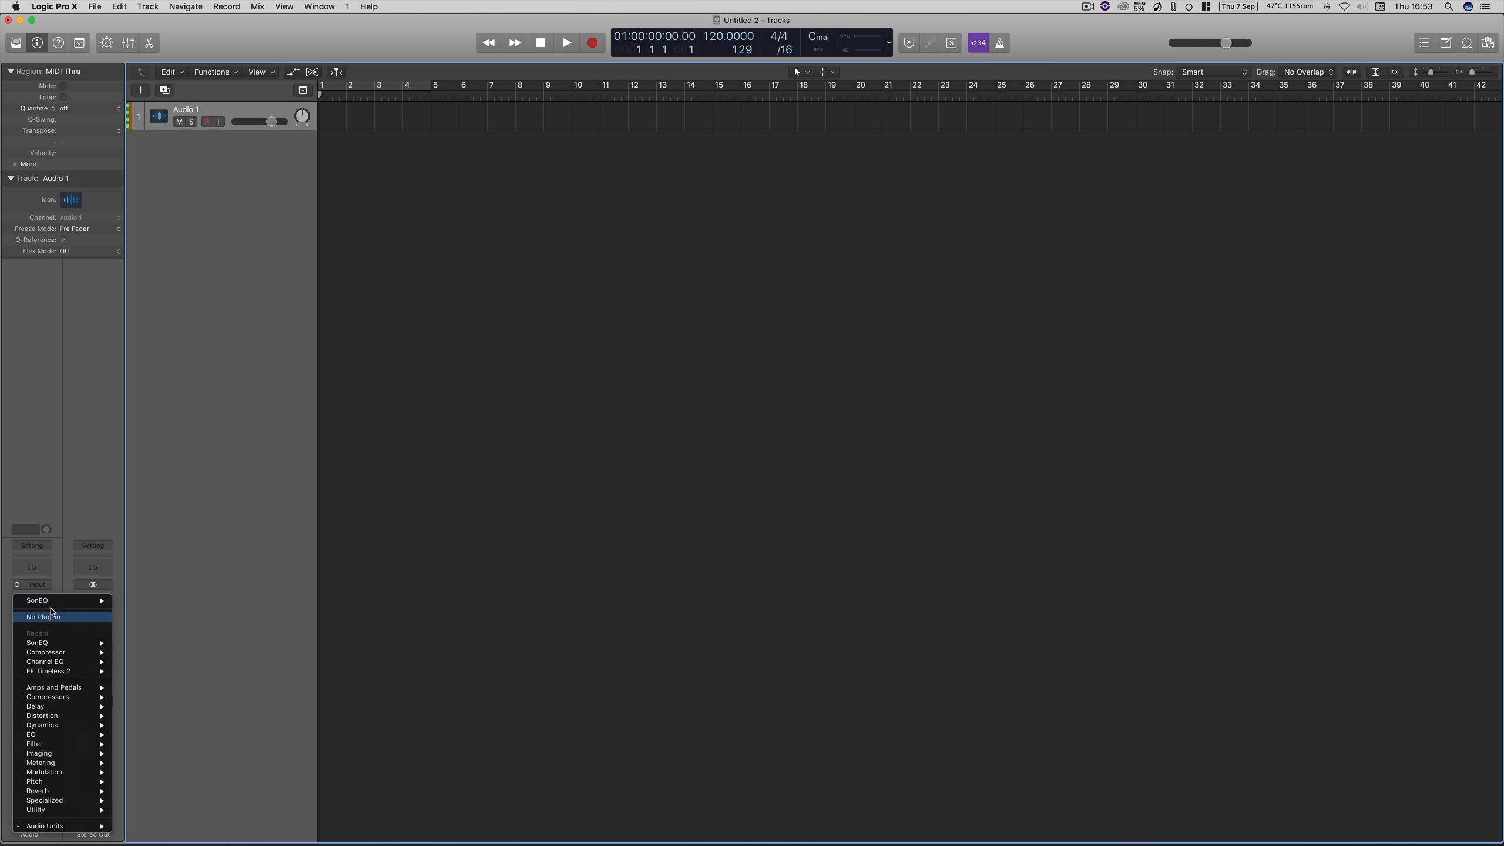
left_click(50, 616)
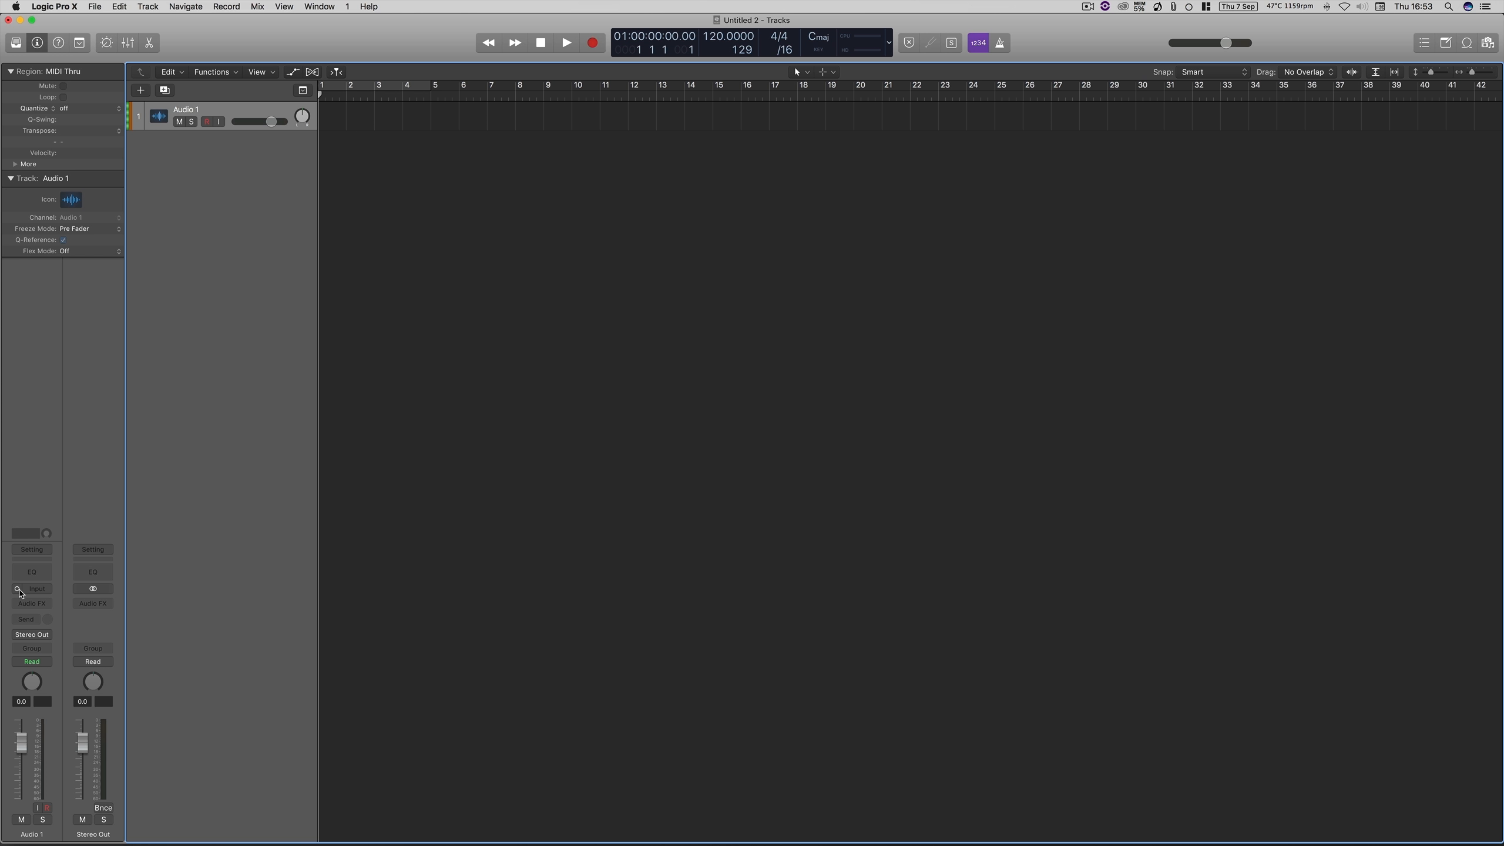
left_click(18, 588)
Insert the stereo TAL Chorus LX Plugin on the Audio 1 channel, move its window over the tracks area, and close it
left_click(32, 604)
mouse_move(63, 818)
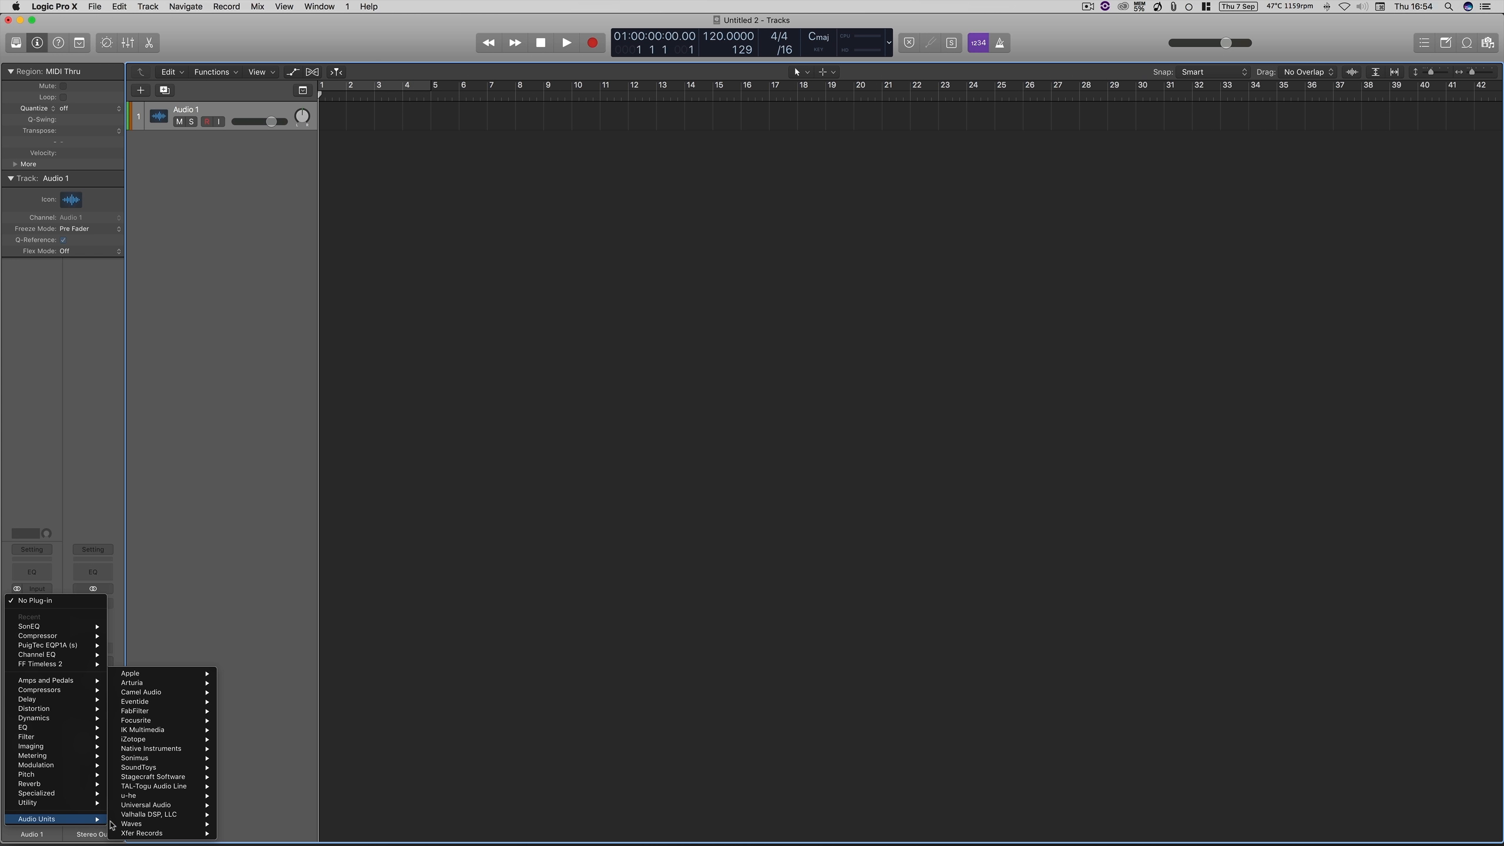
mouse_move(187, 790)
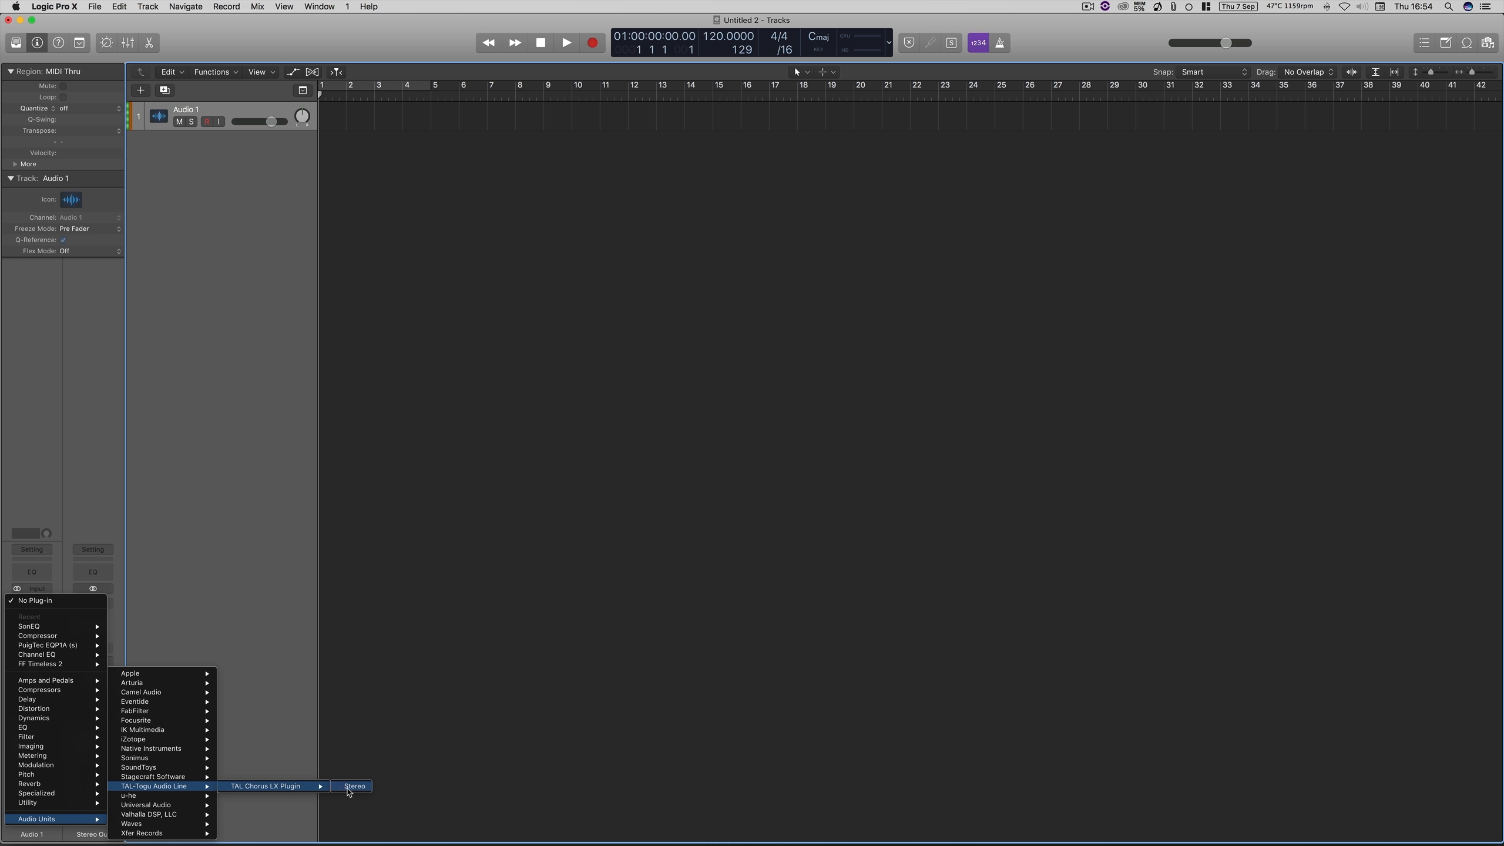
left_click(356, 791)
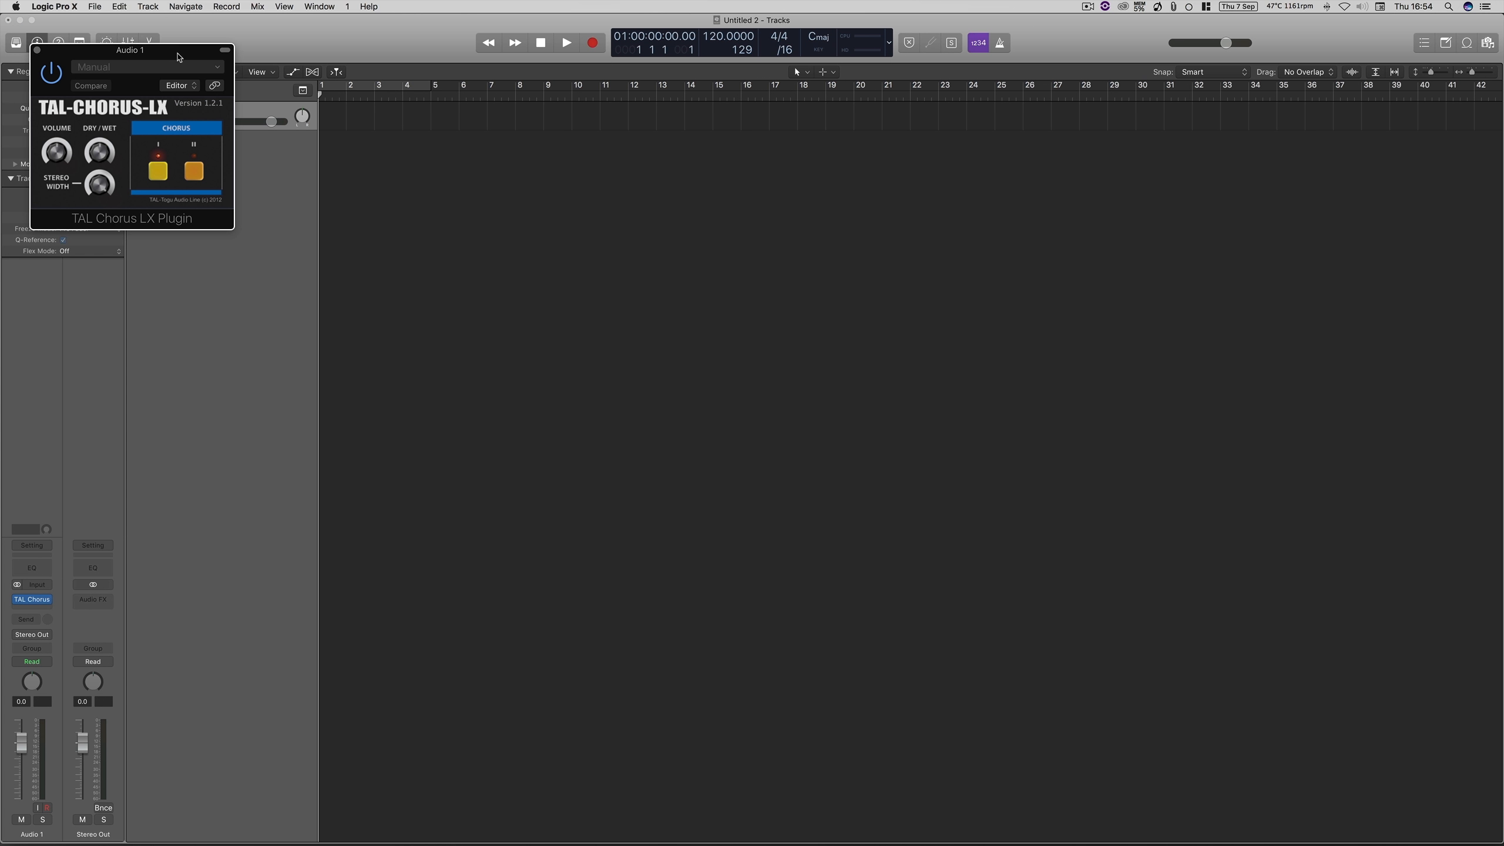
left_click_drag(179, 51, 729, 254)
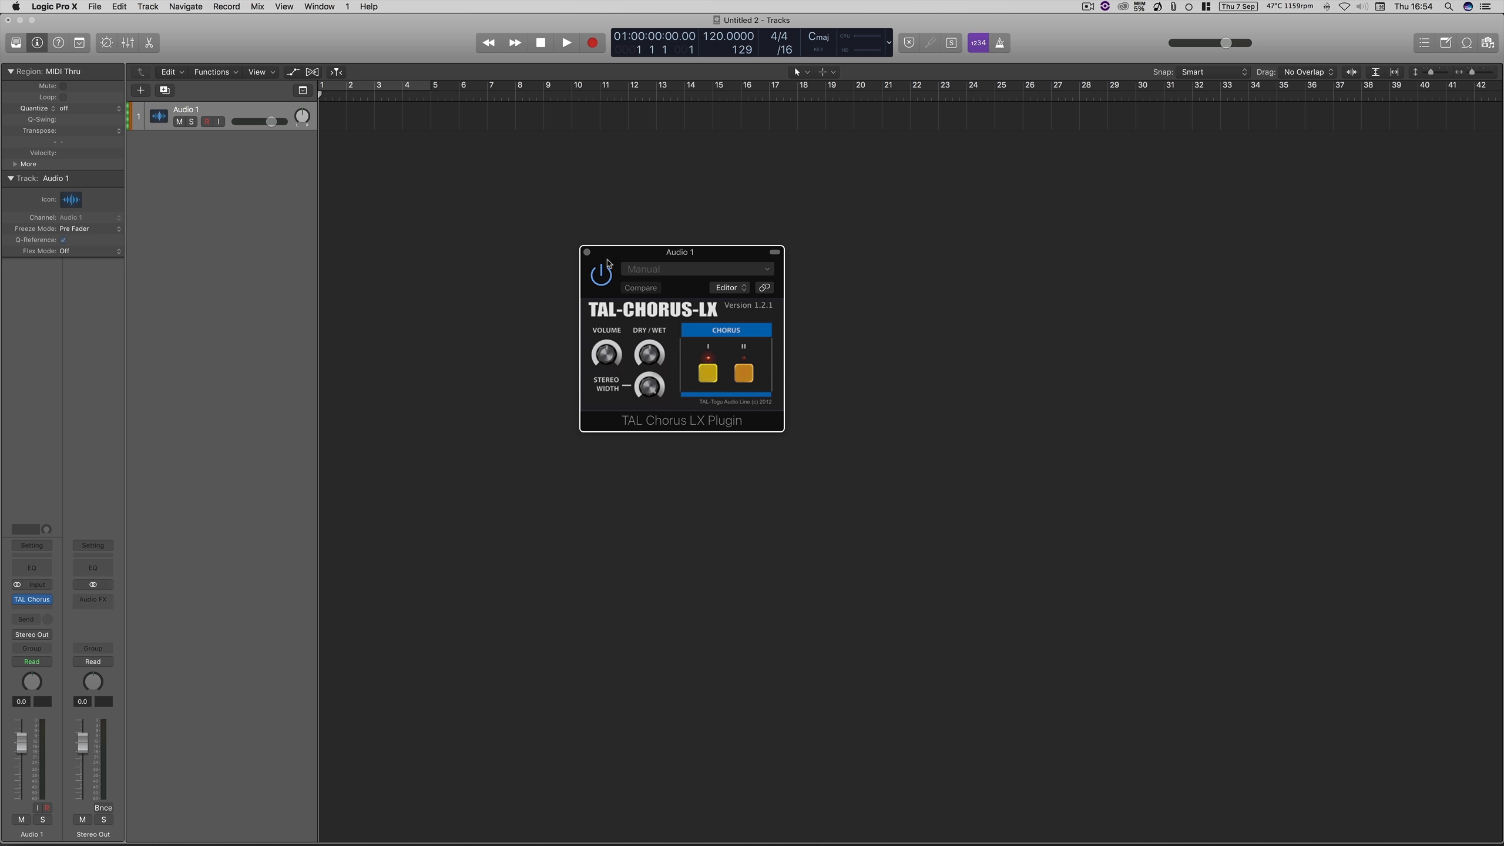
left_click(587, 252)
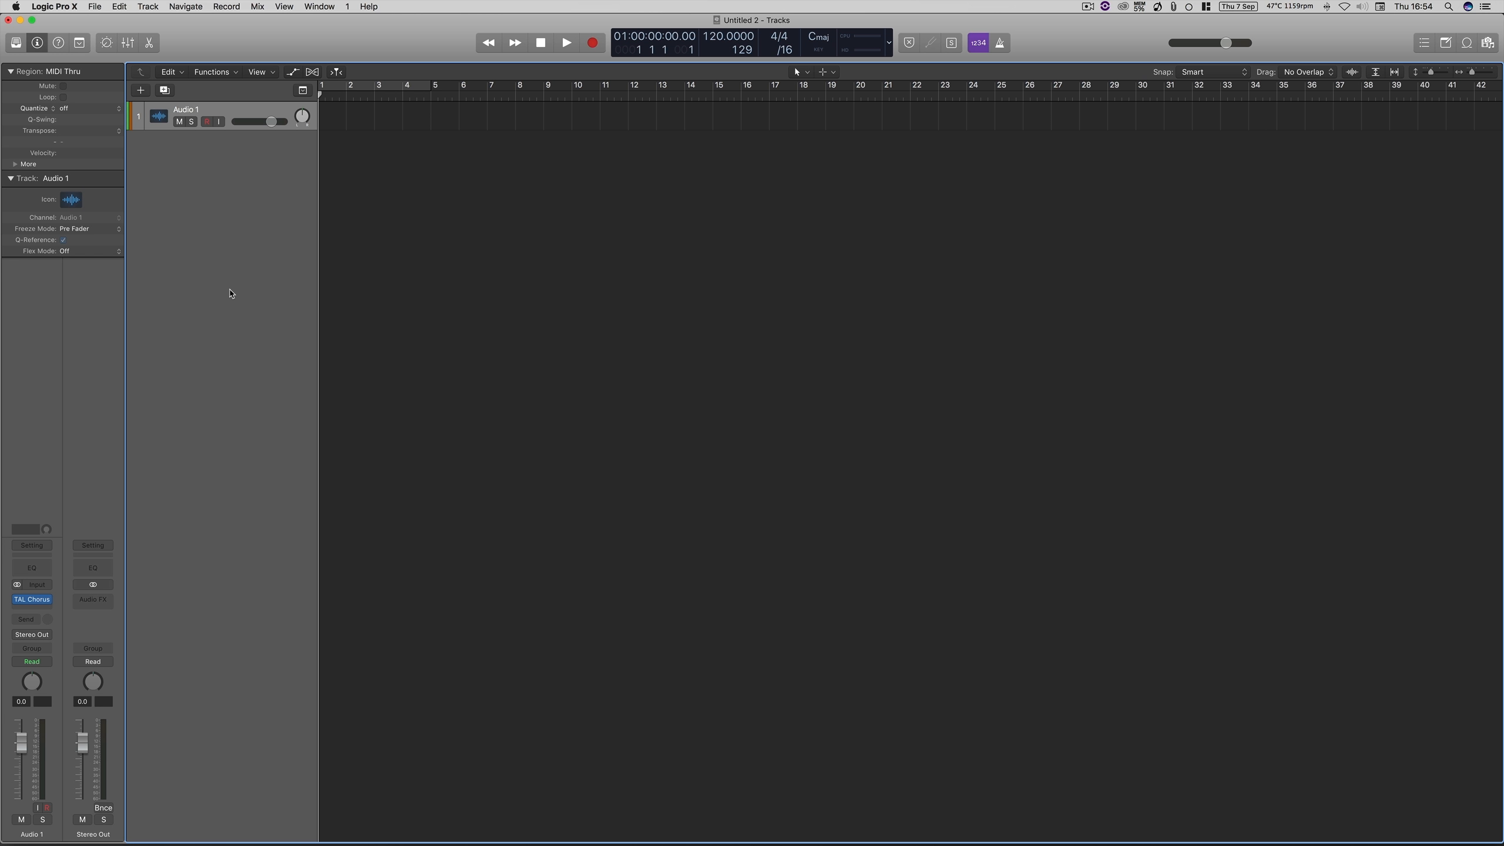